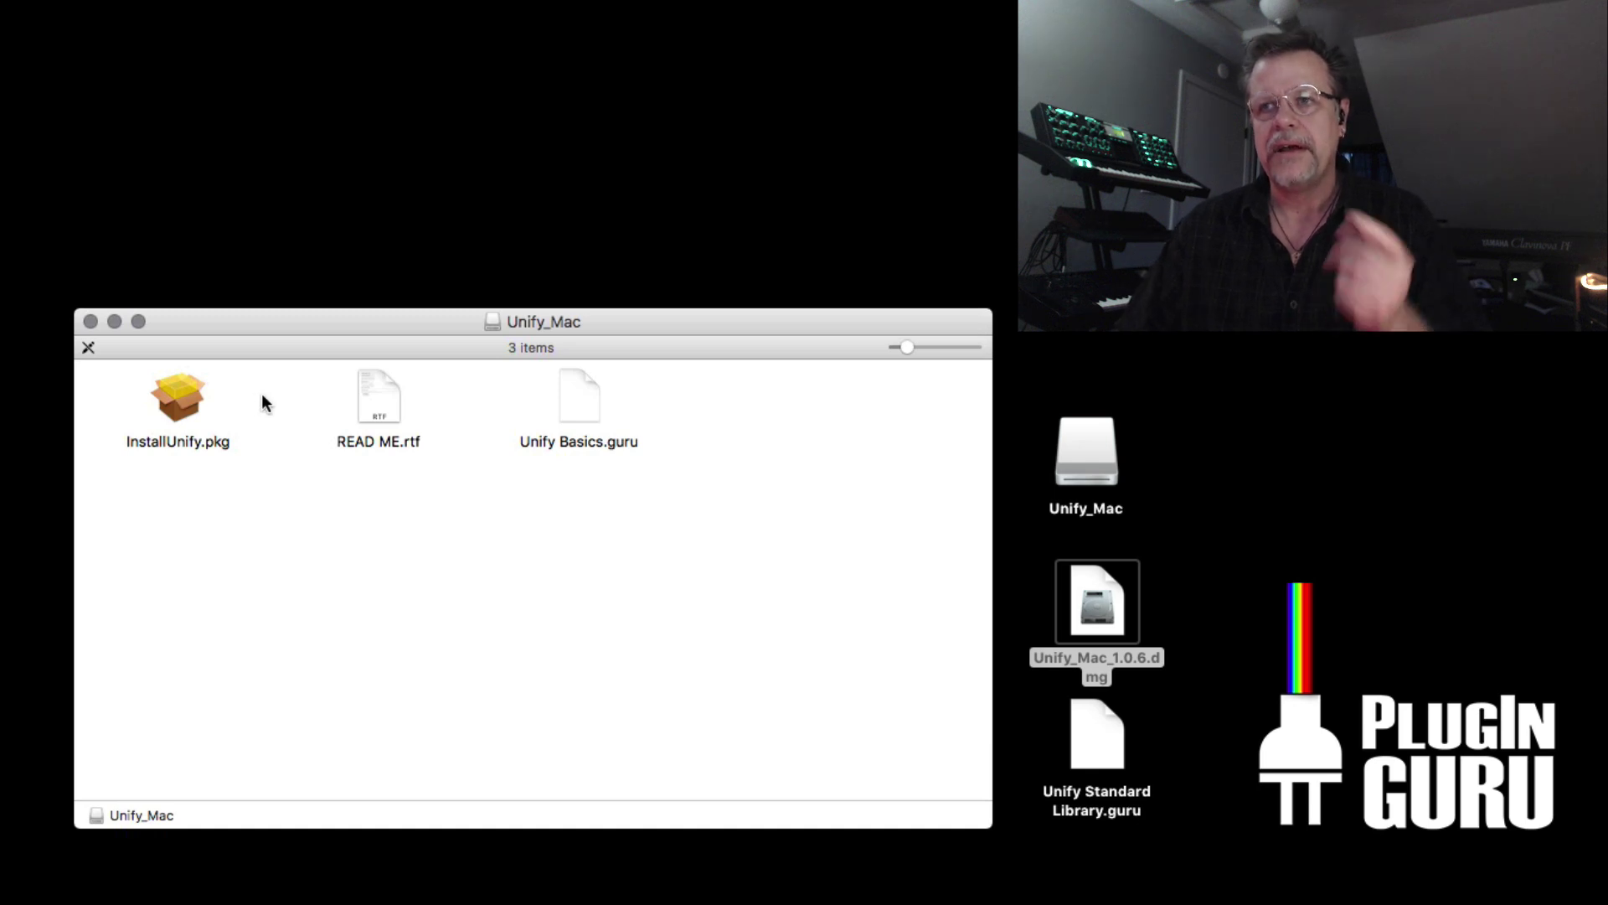
- Launch InstallUnify.pkg and proceed through the introduction, read-me and license pages, accepting the license agreement
{"action": "double_click", "coordinate": [186, 397]}
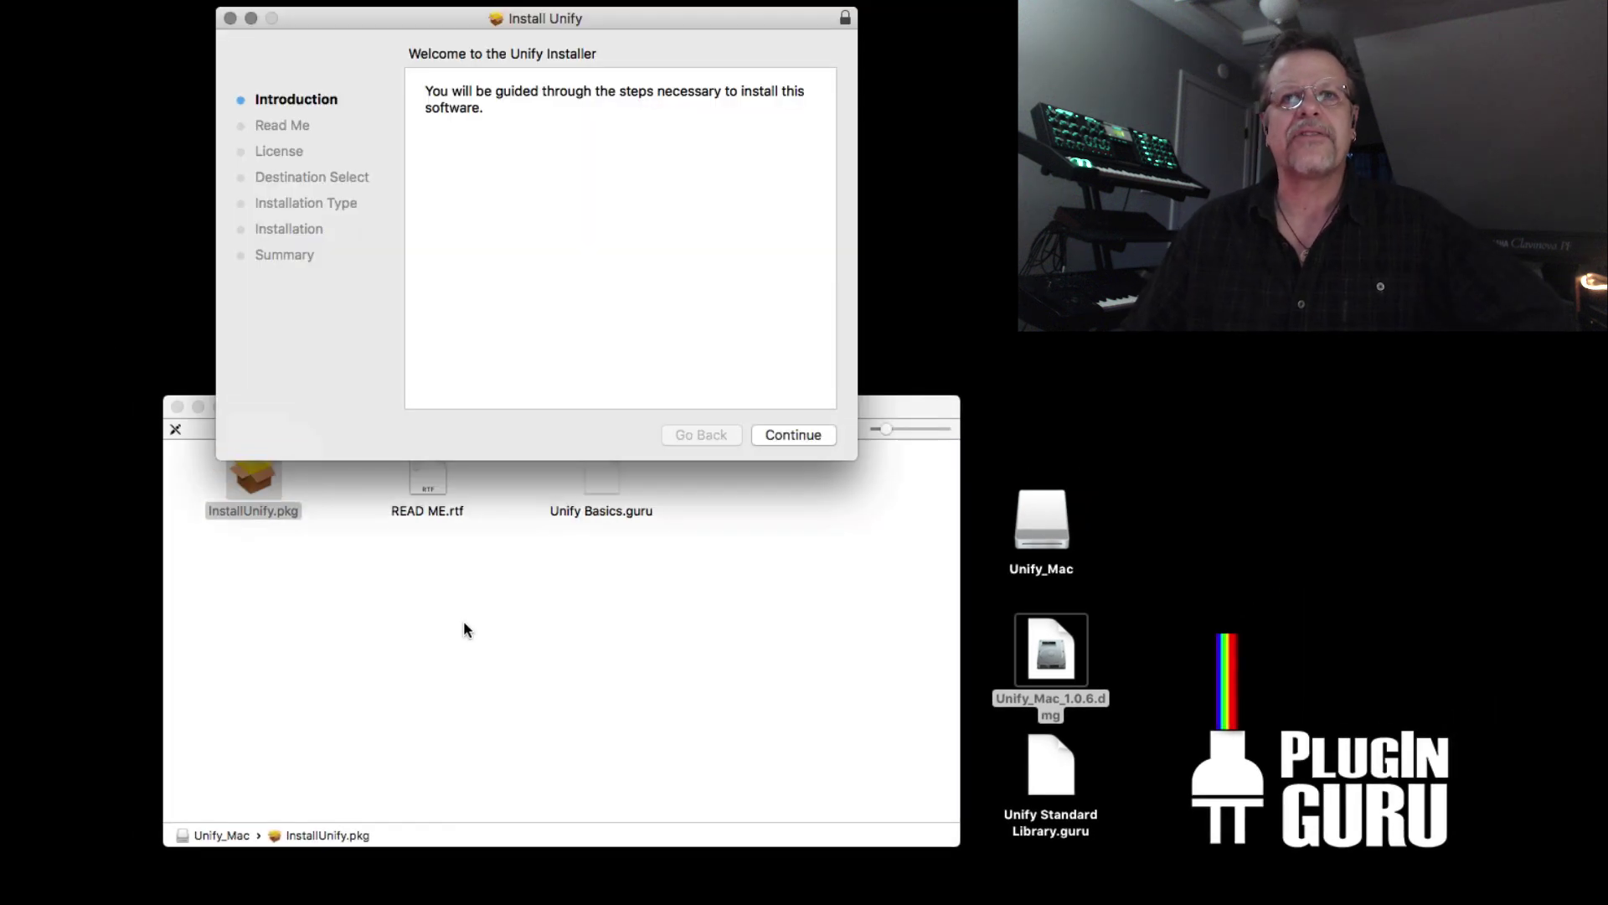
{"action": "left_click", "coordinate": [787, 434]}
{"action": "left_click", "coordinate": [794, 434]}
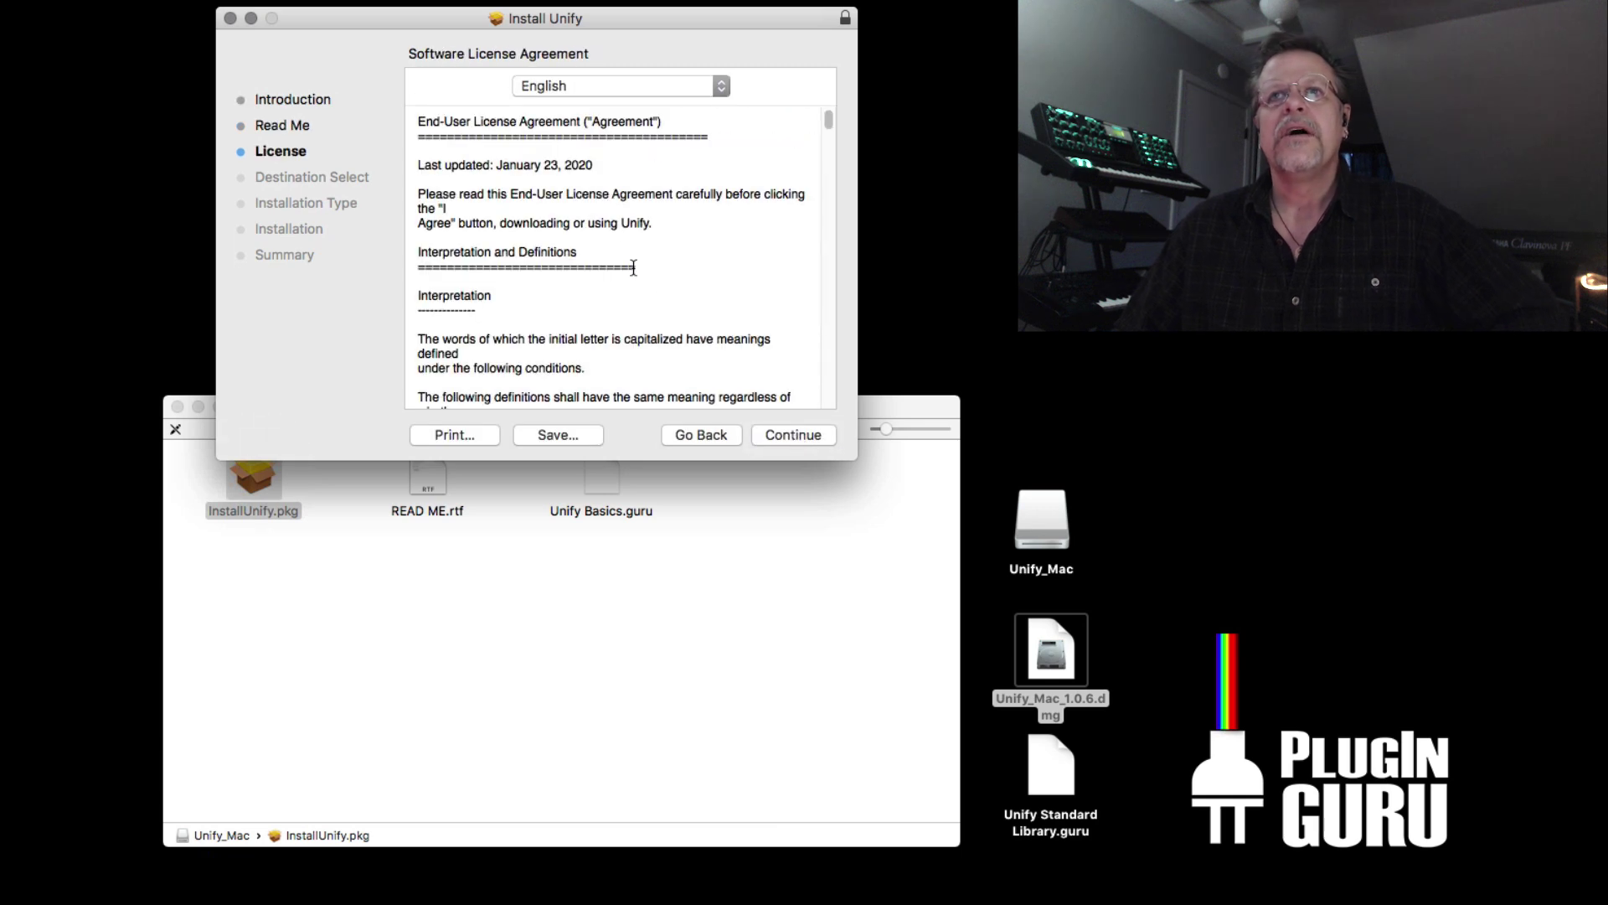
{"action": "scroll", "coordinate": [645, 268], "scroll_direction": "down", "scroll_amount": 5}
{"action": "scroll", "coordinate": [658, 276], "scroll_direction": "down", "scroll_amount": 3}
{"action": "scroll", "coordinate": [651, 270], "scroll_direction": "up", "scroll_amount": 8}
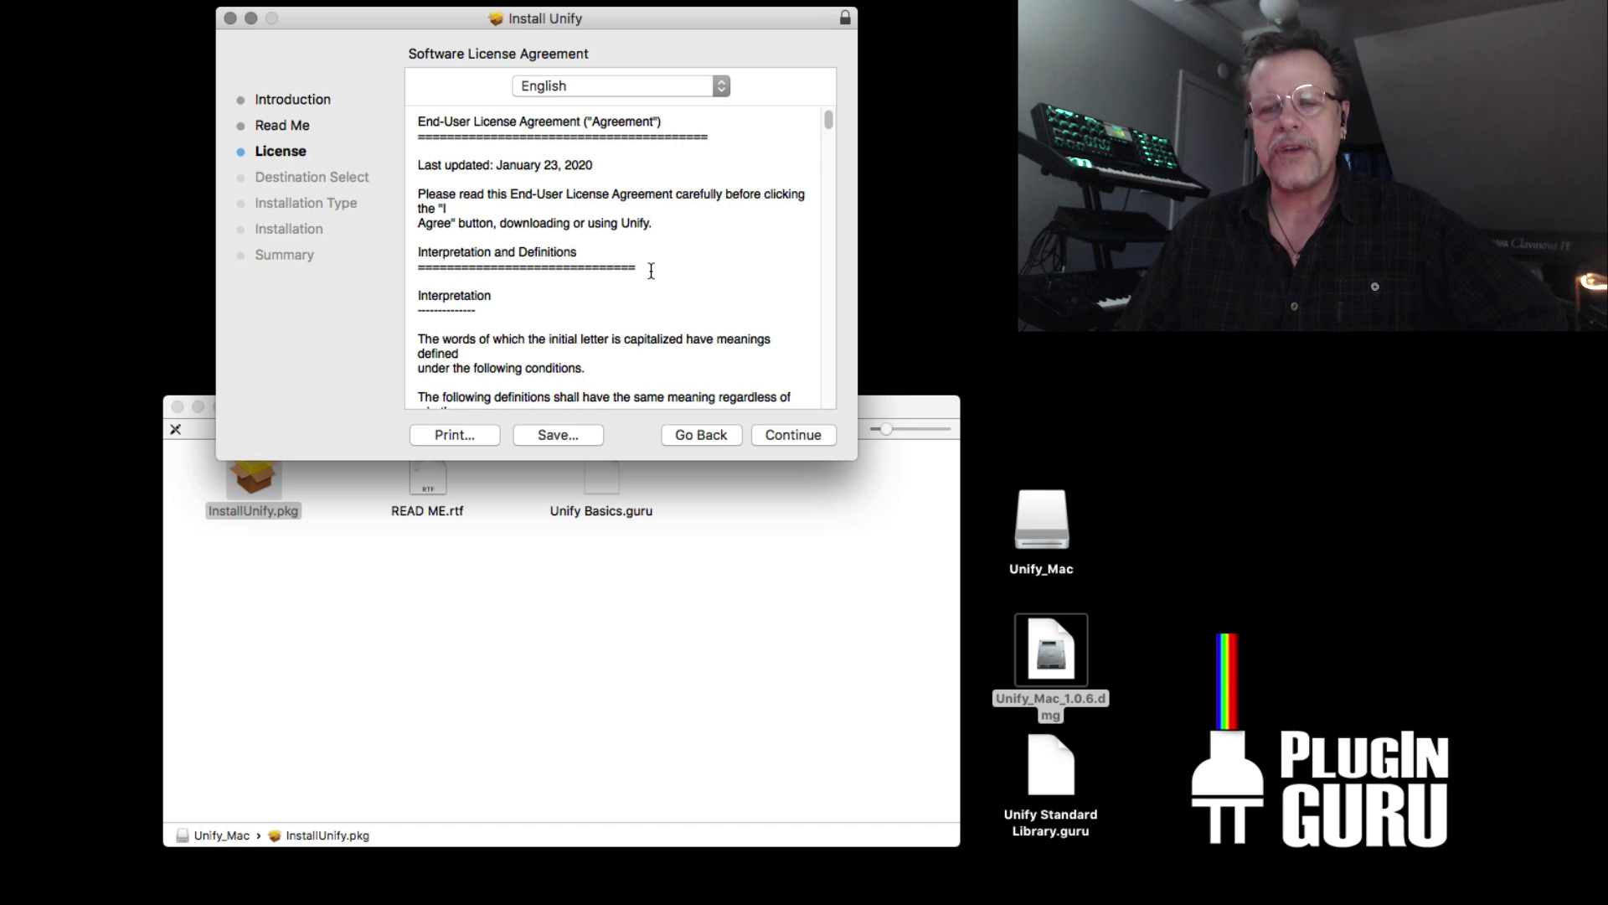
{"action": "left_click", "coordinate": [794, 436]}
{"action": "left_click", "coordinate": [765, 187]}
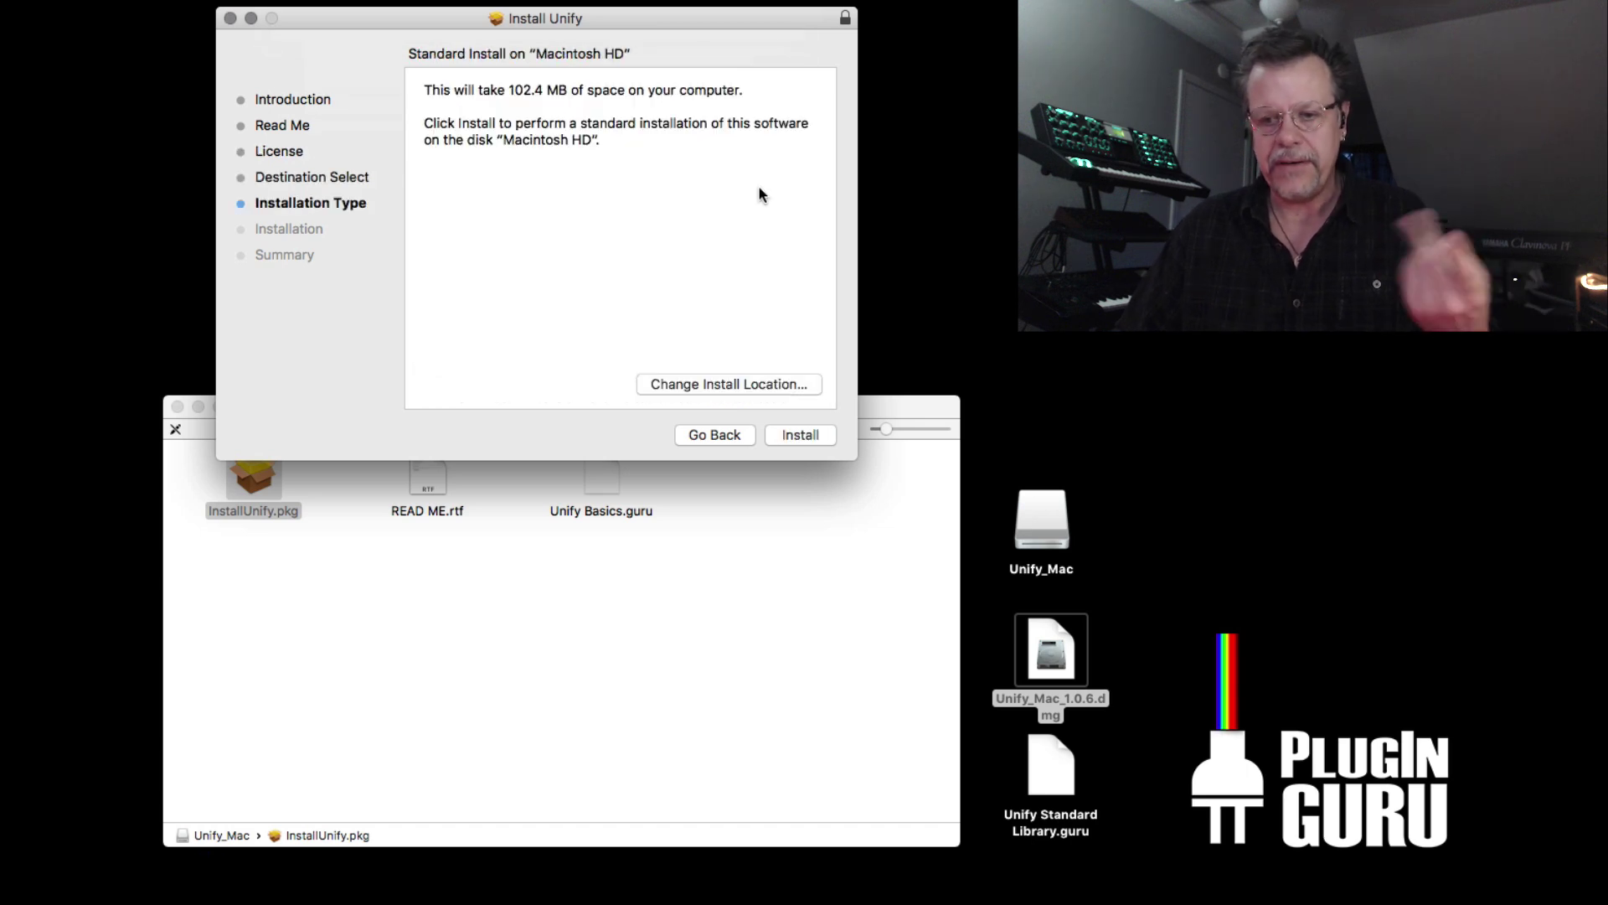
- Run the standard Unify installation on Macintosh HD, authorizing it with the account password, and close the installer
{"action": "left_click", "coordinate": [807, 433]}
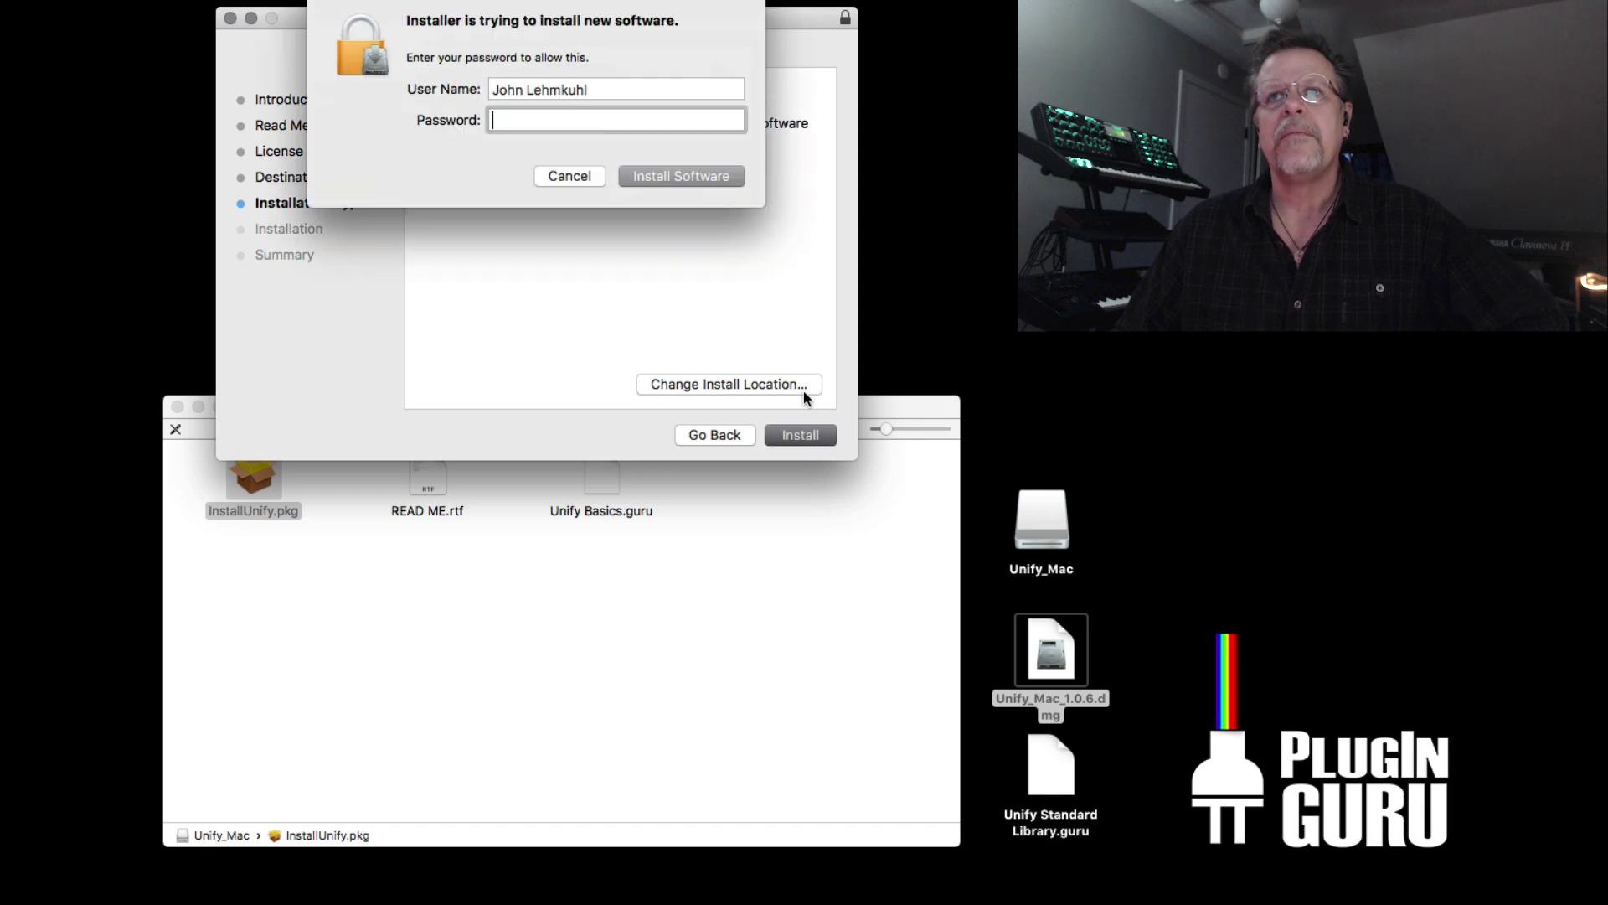
{"action": "type", "text": "***"}
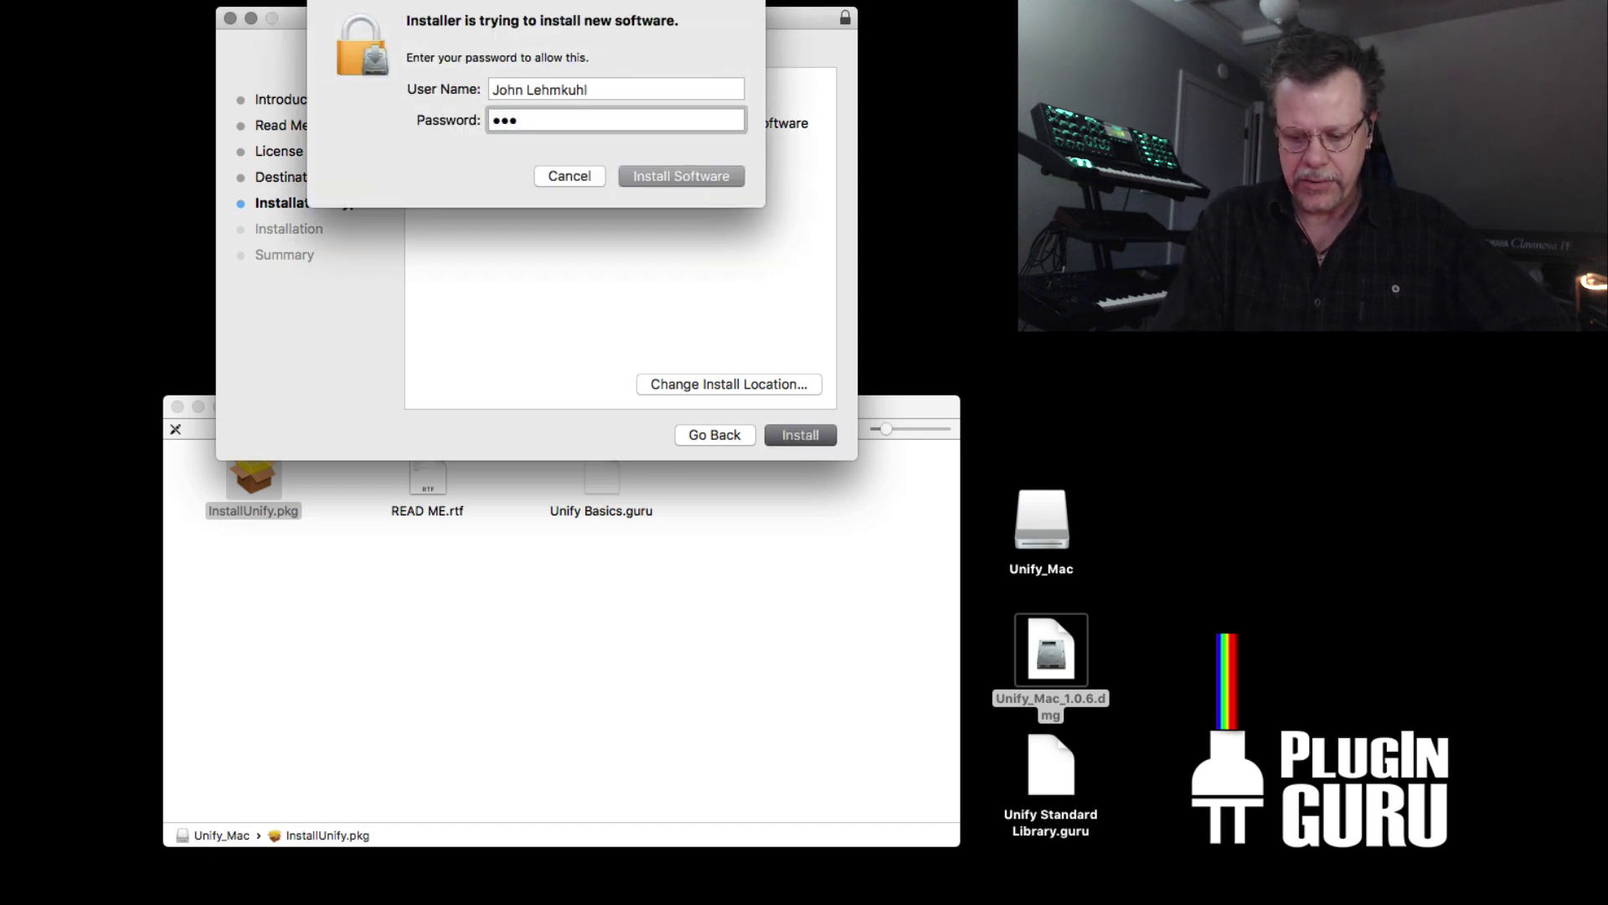
{"action": "key", "text": "Return"}
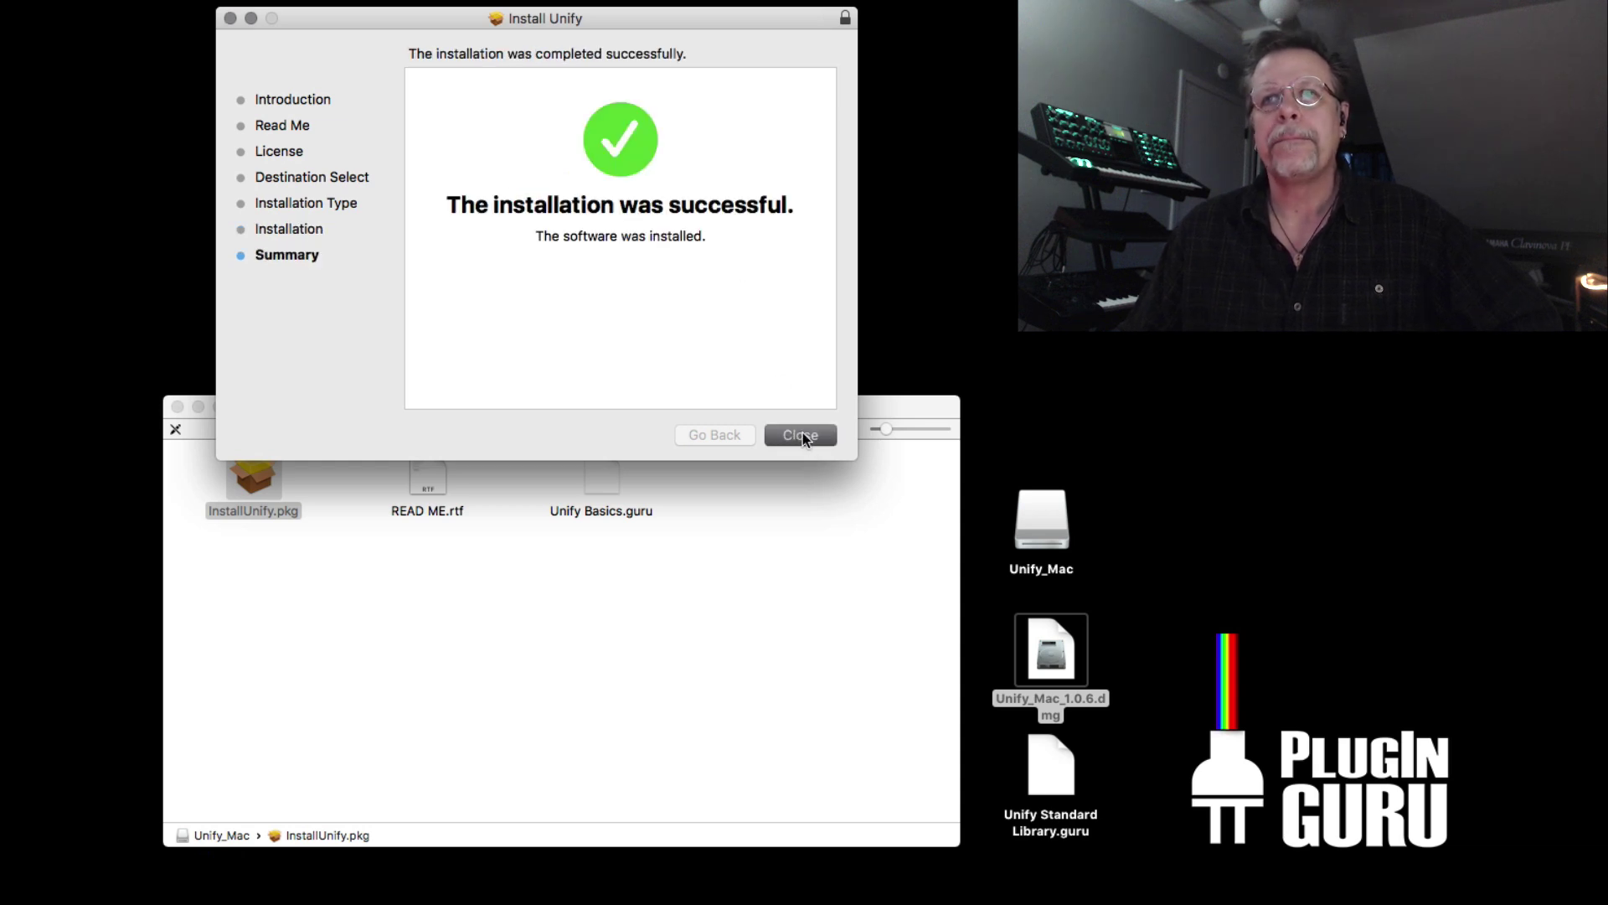
{"action": "left_click", "coordinate": [803, 434]}
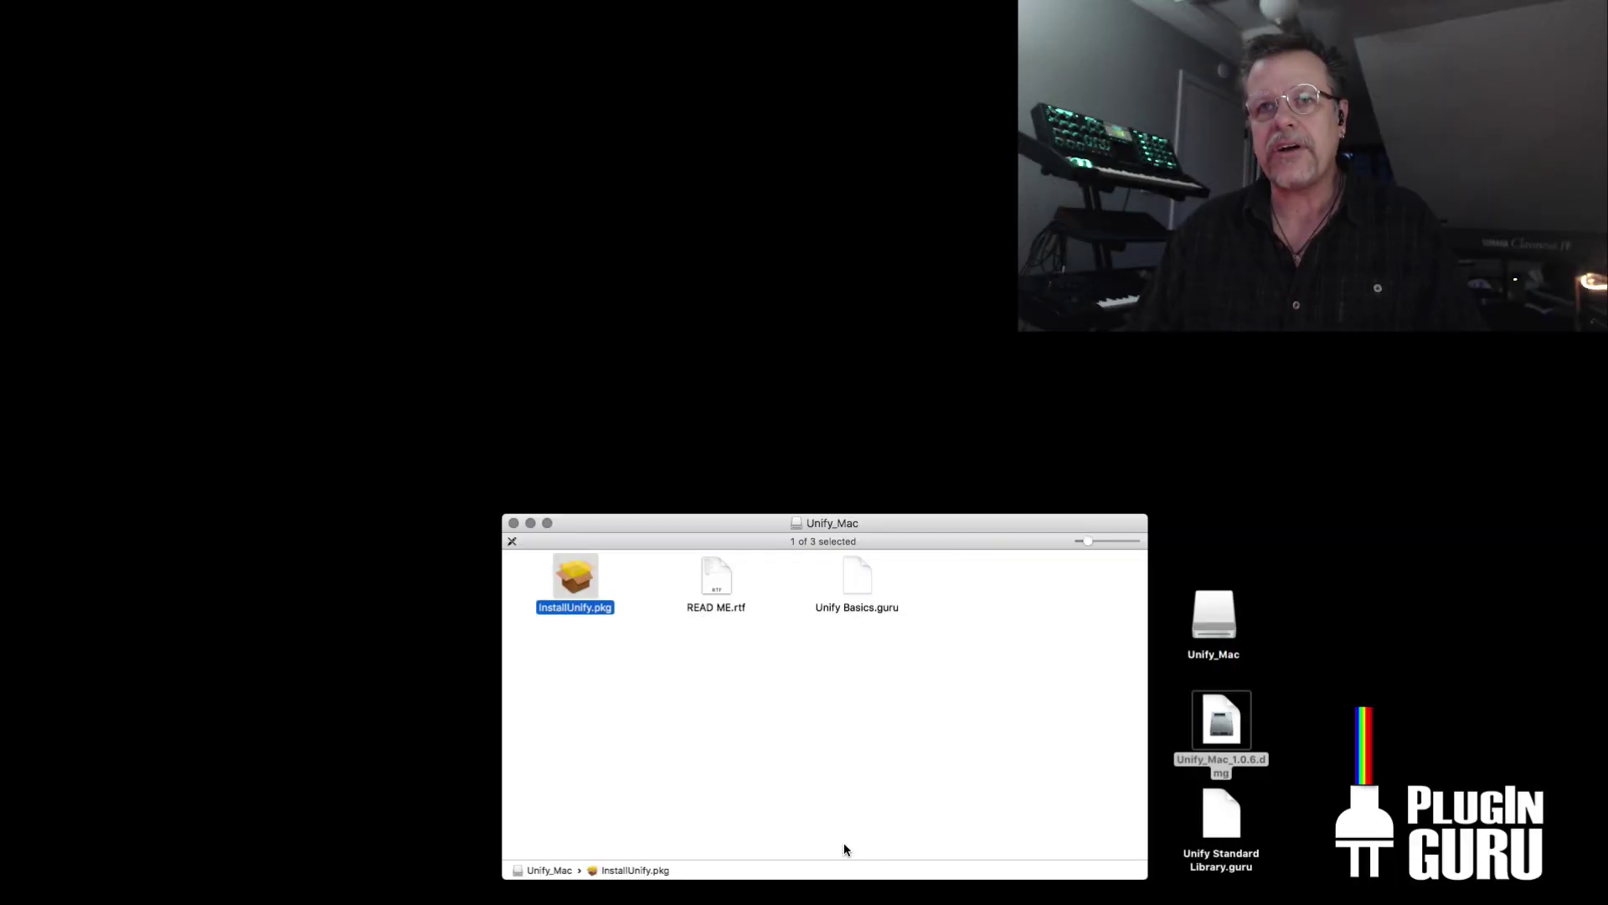
- Open the Mac's Applications folder and locate the PluginGuru folders in its list
{"action": "left_click", "coordinate": [214, 2]}
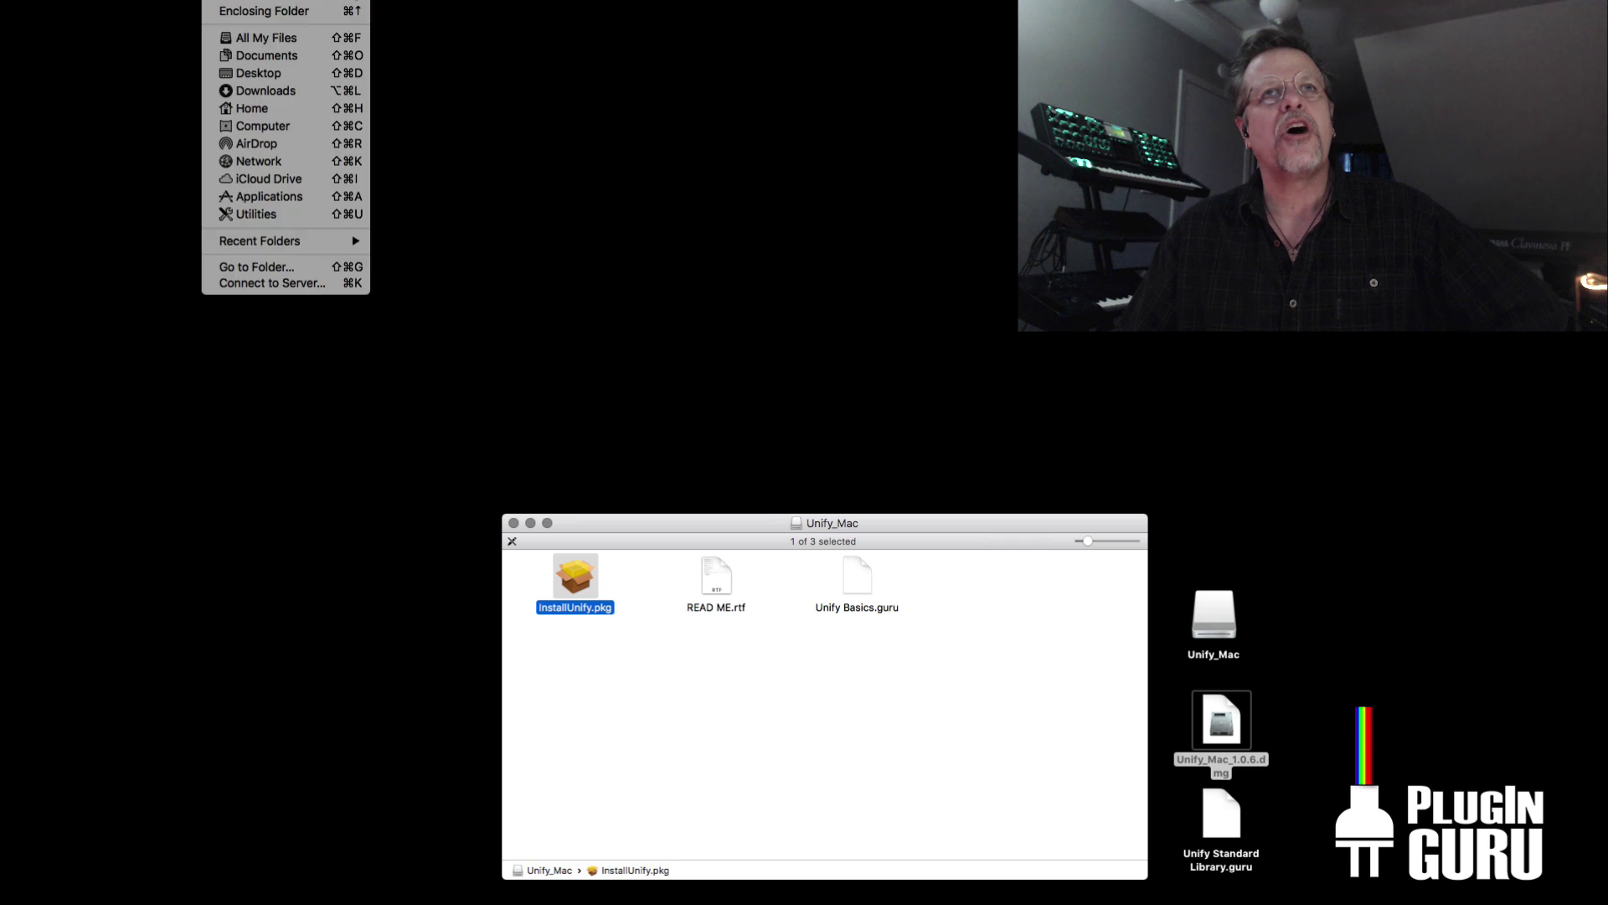
{"action": "mouse_move", "coordinate": [218, 1]}
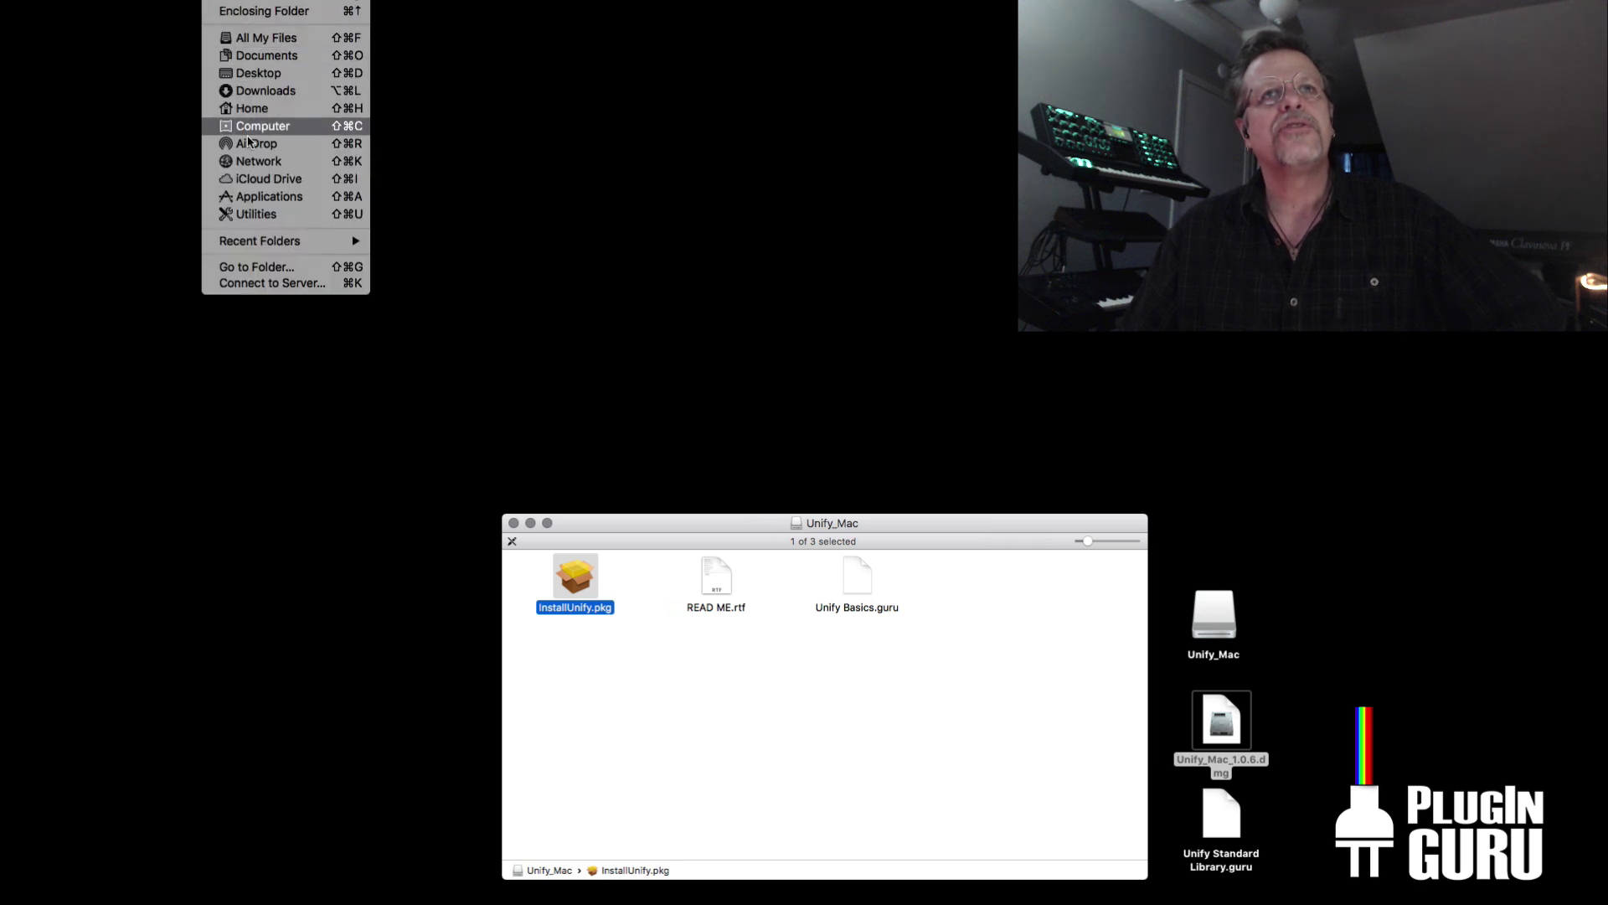
{"action": "left_click", "coordinate": [263, 199]}
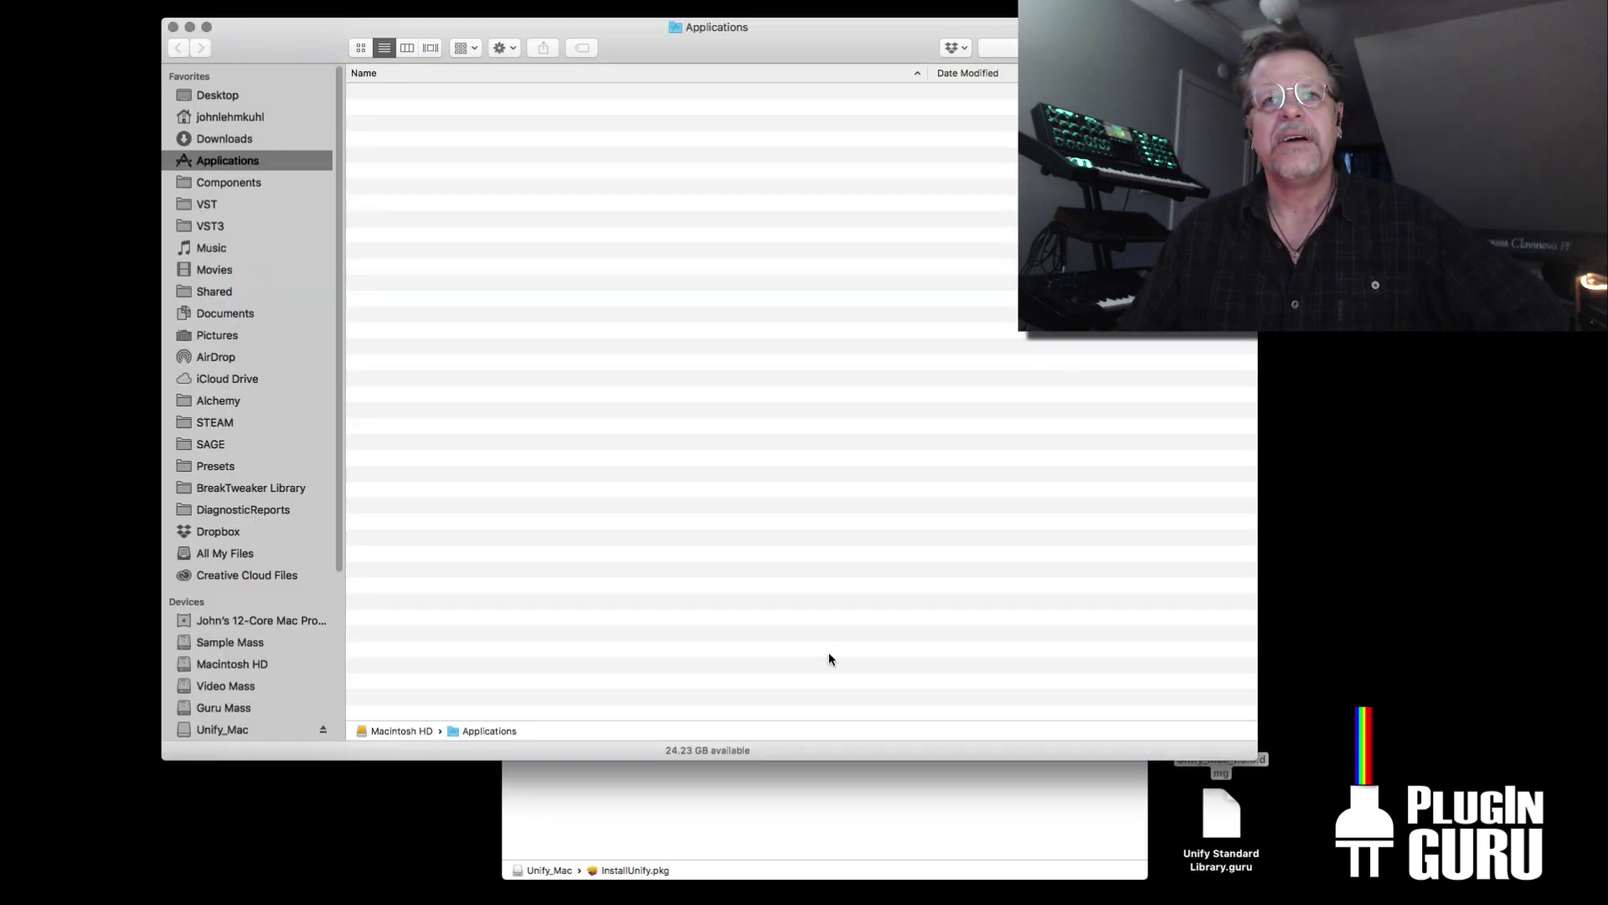
{"action": "scroll", "coordinate": [407, 624], "scroll_direction": "down", "scroll_amount": 1}
{"action": "scroll", "coordinate": [407, 624], "scroll_direction": "down", "scroll_amount": 5}
{"action": "scroll", "coordinate": [410, 625], "scroll_direction": "up", "scroll_amount": 5}
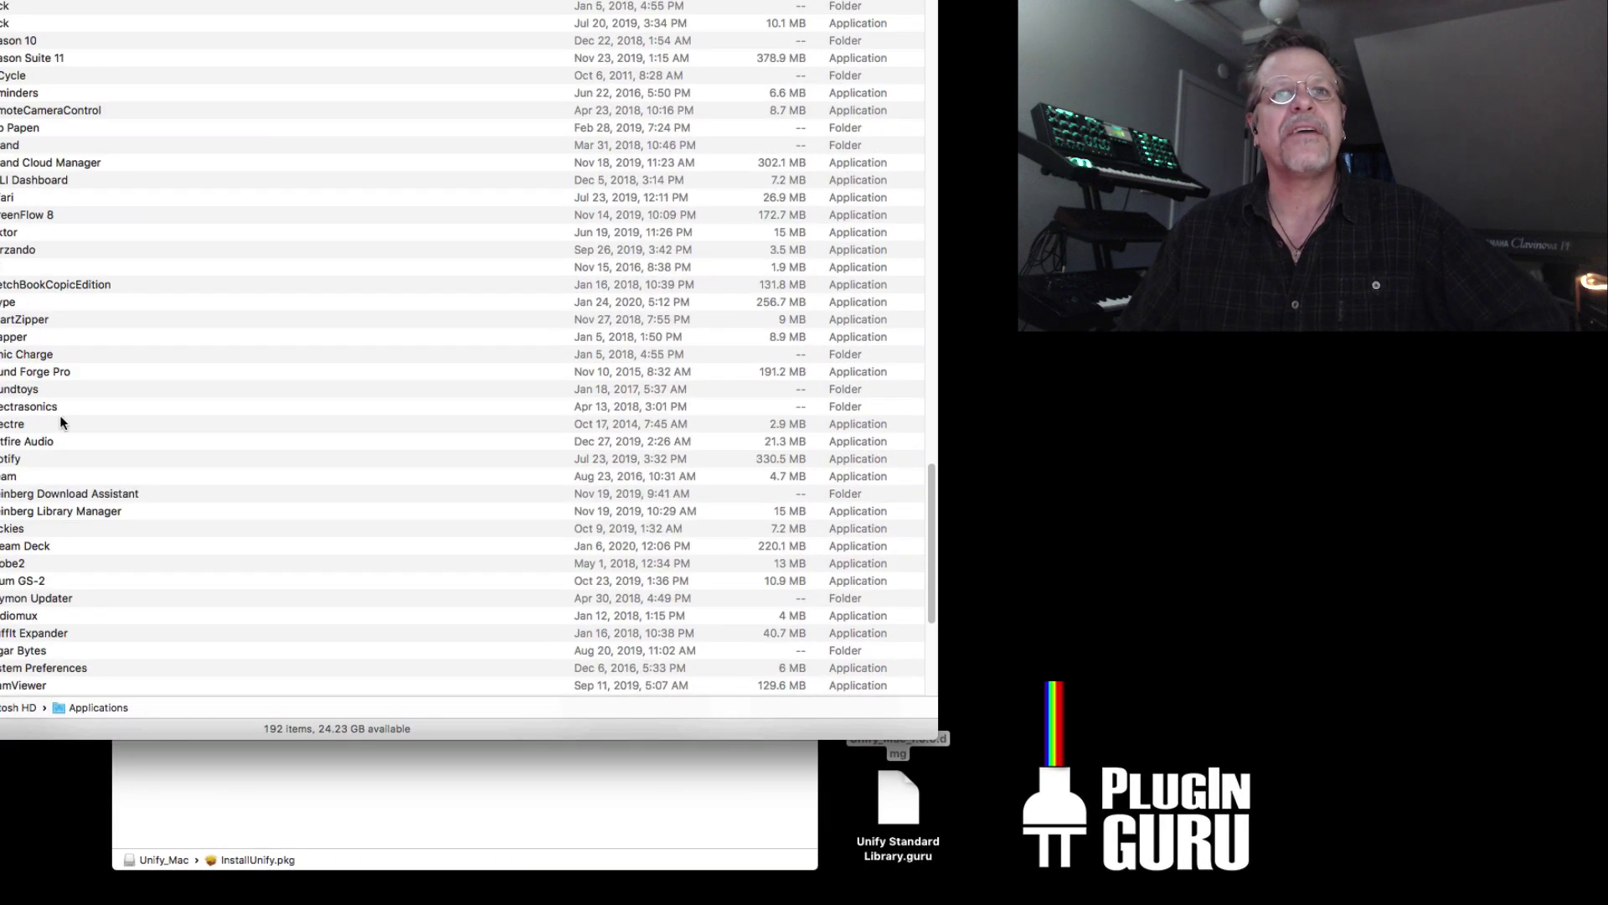
{"action": "scroll", "coordinate": [62, 423], "scroll_direction": "up", "scroll_amount": 2}
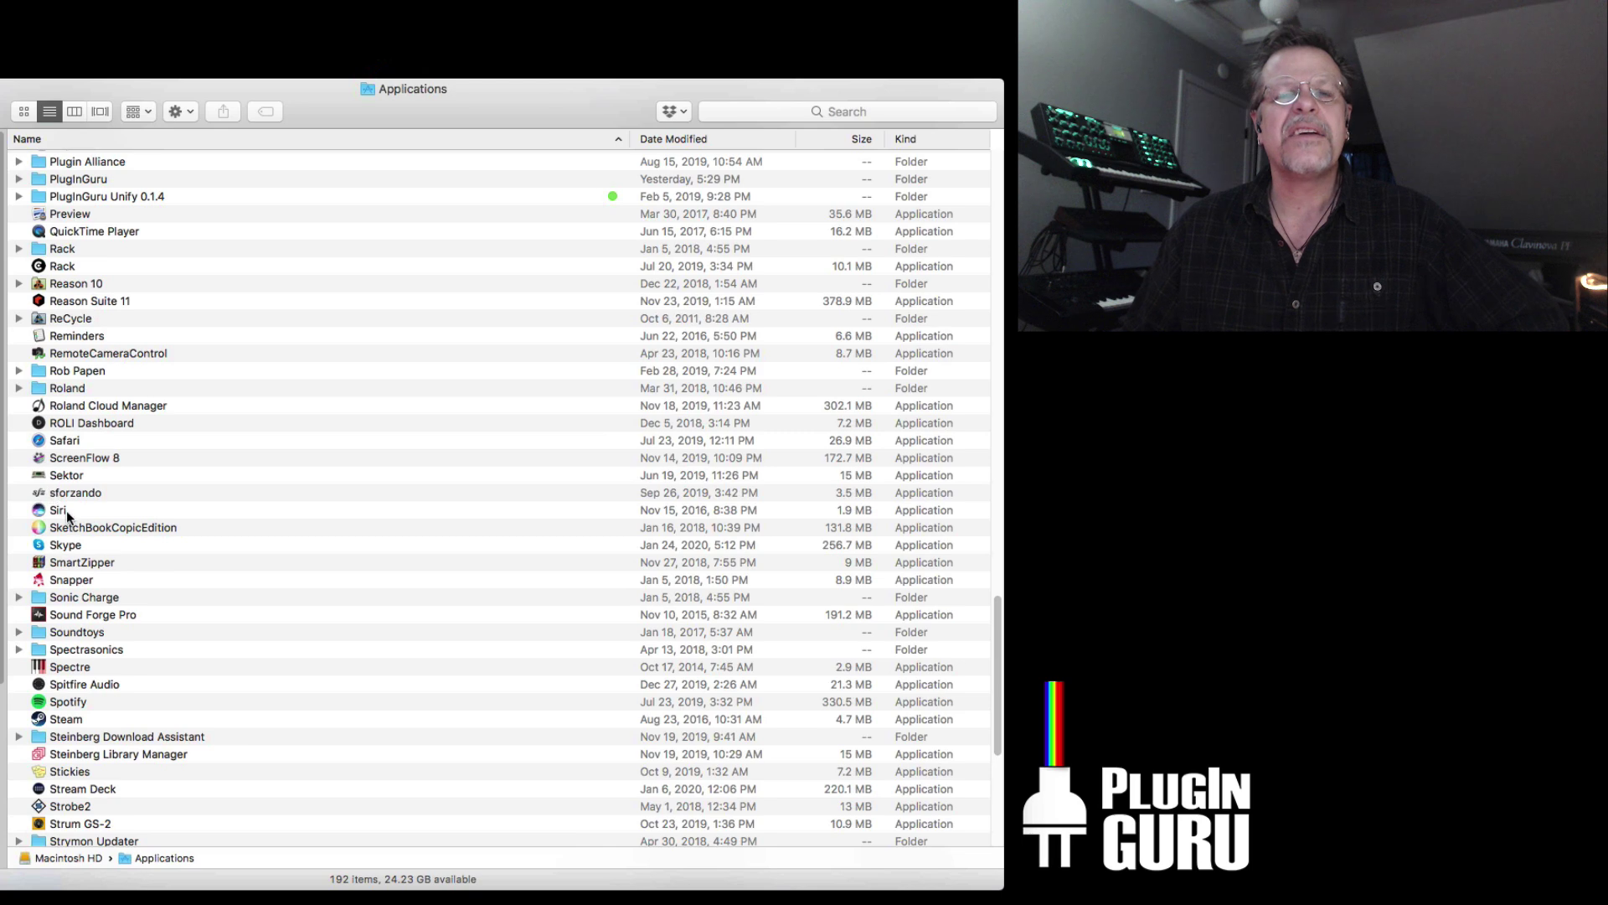
{"action": "scroll", "coordinate": [67, 511], "scroll_direction": "up", "scroll_amount": 4}
{"action": "scroll", "coordinate": [104, 507], "scroll_direction": "down", "scroll_amount": 4}
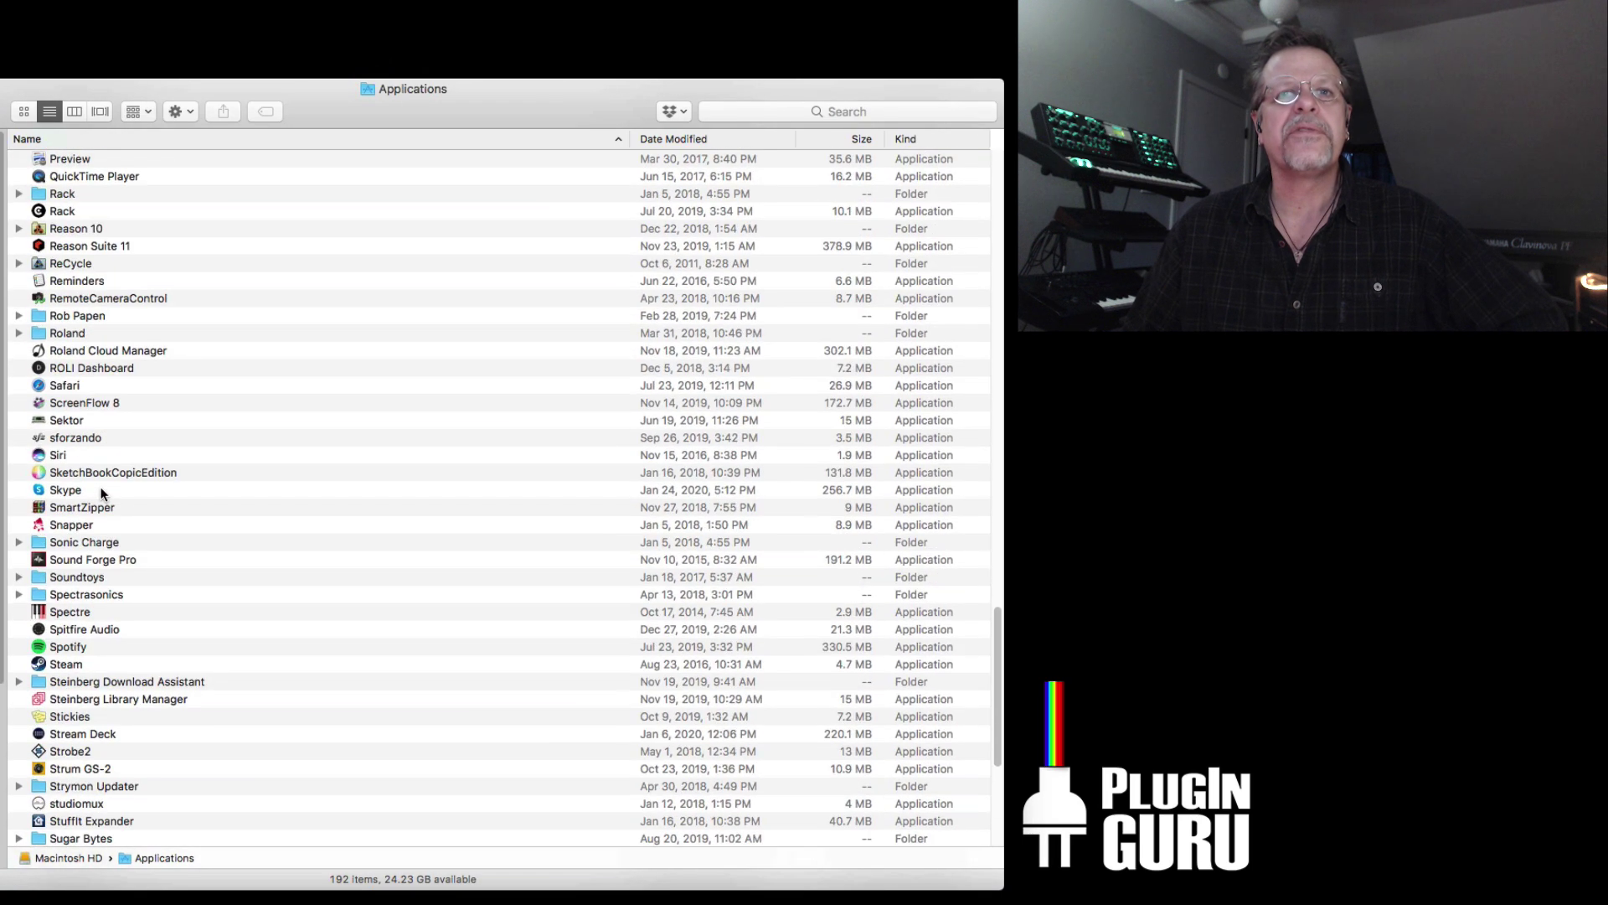
{"action": "scroll", "coordinate": [103, 496], "scroll_direction": "up", "scroll_amount": 6}
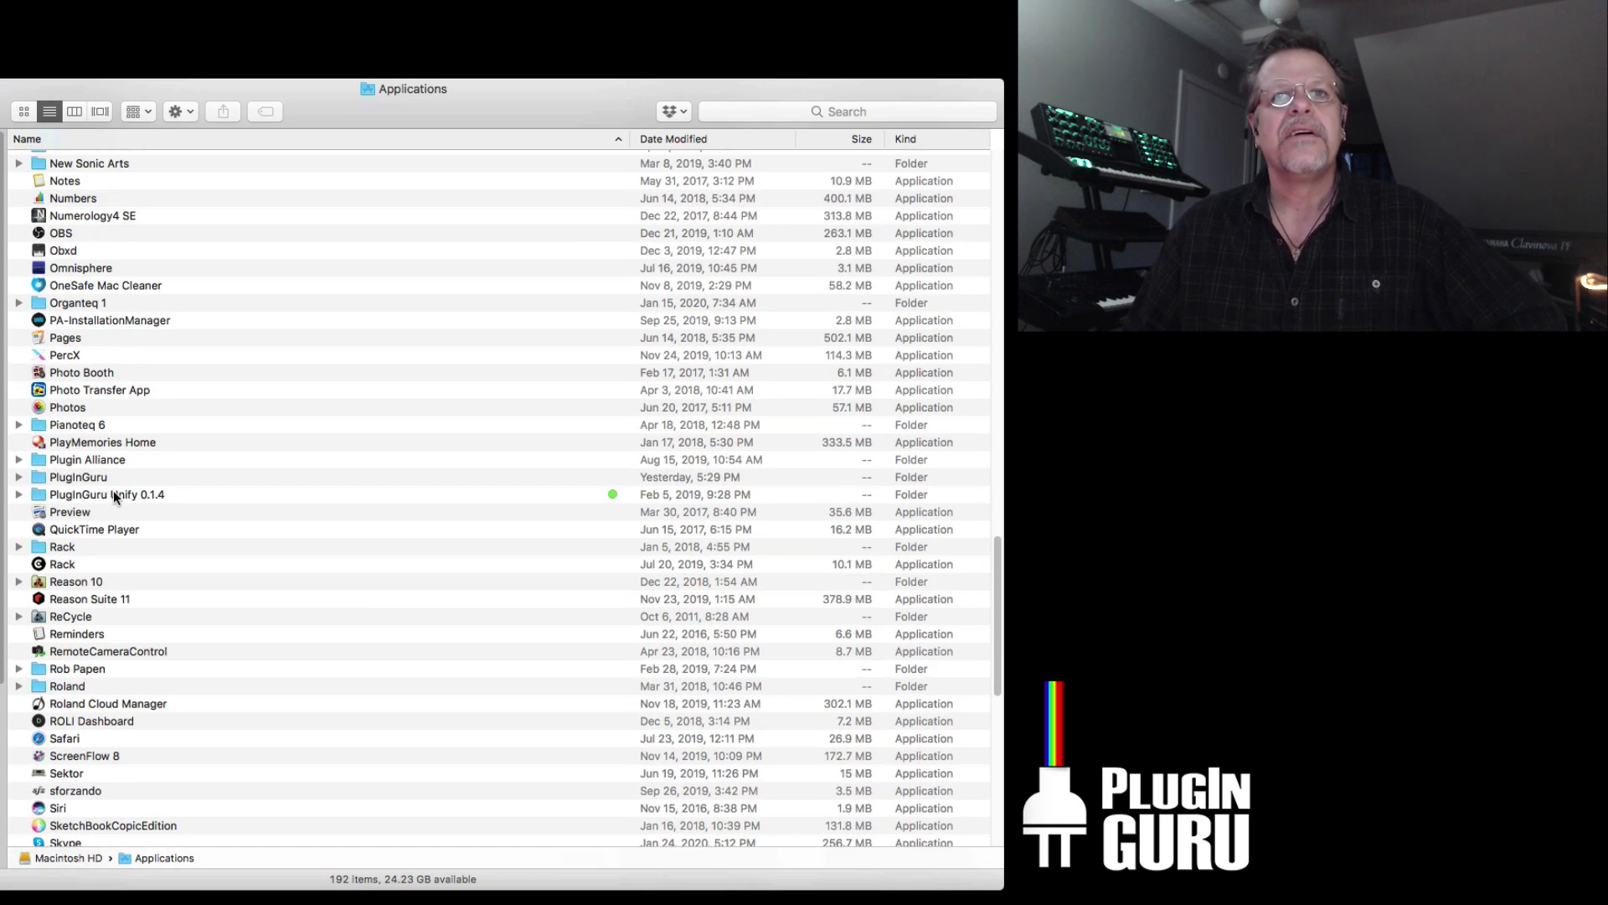
- Launch the old Unify application from the PluginGuru Unify 0.1.4 folder for a look, quit it and return to Applications
{"action": "double_click", "coordinate": [113, 493]}
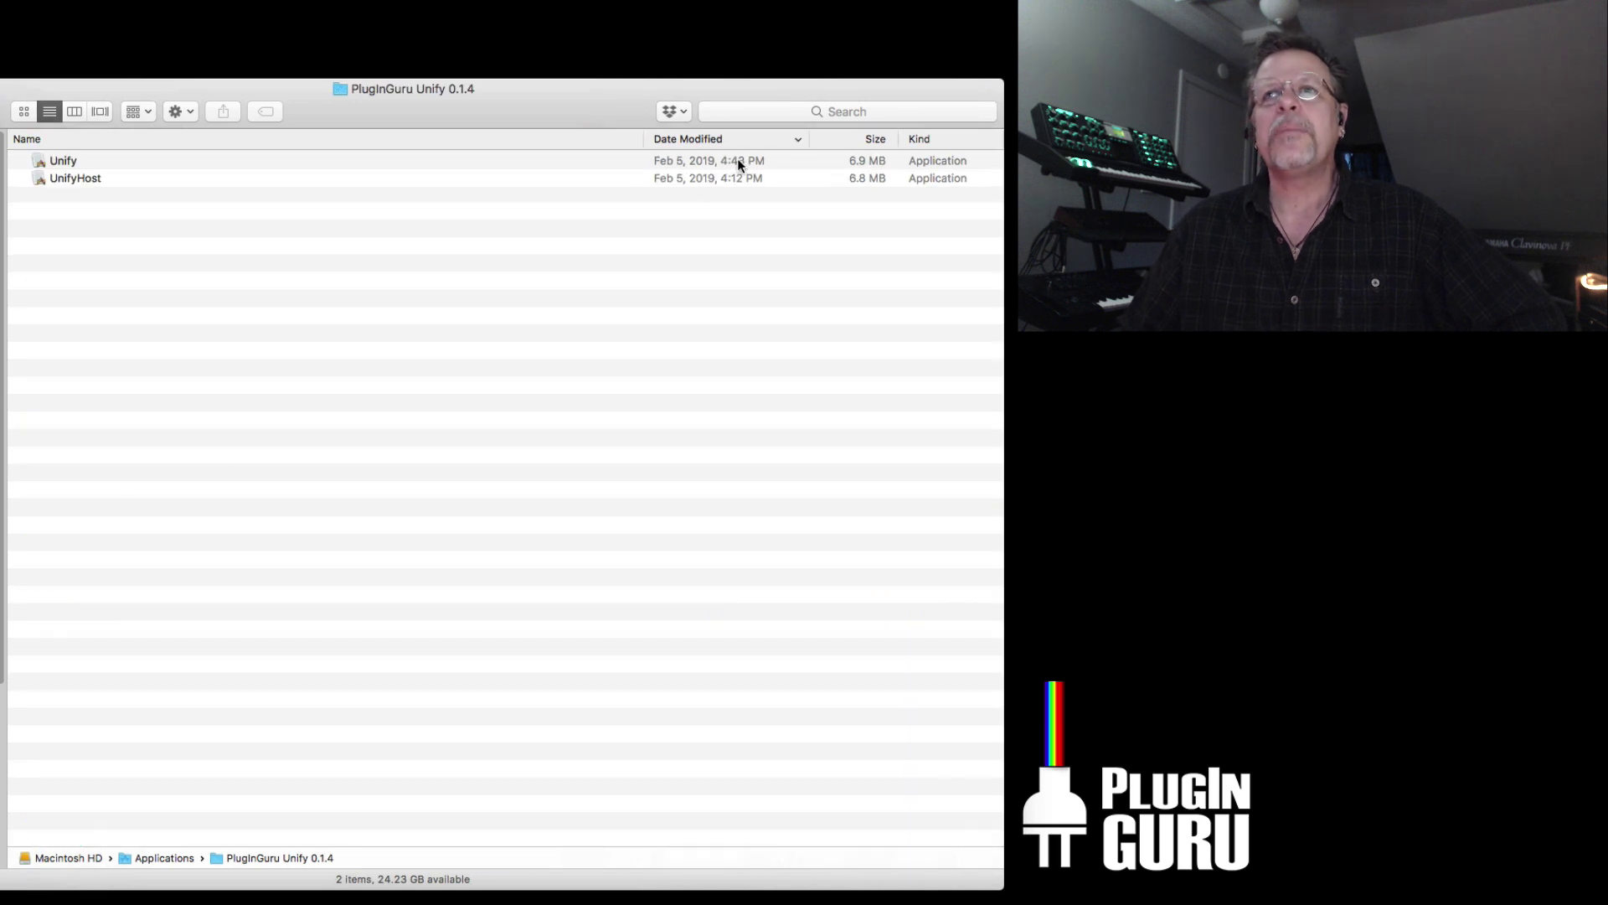
{"action": "double_click", "coordinate": [63, 161]}
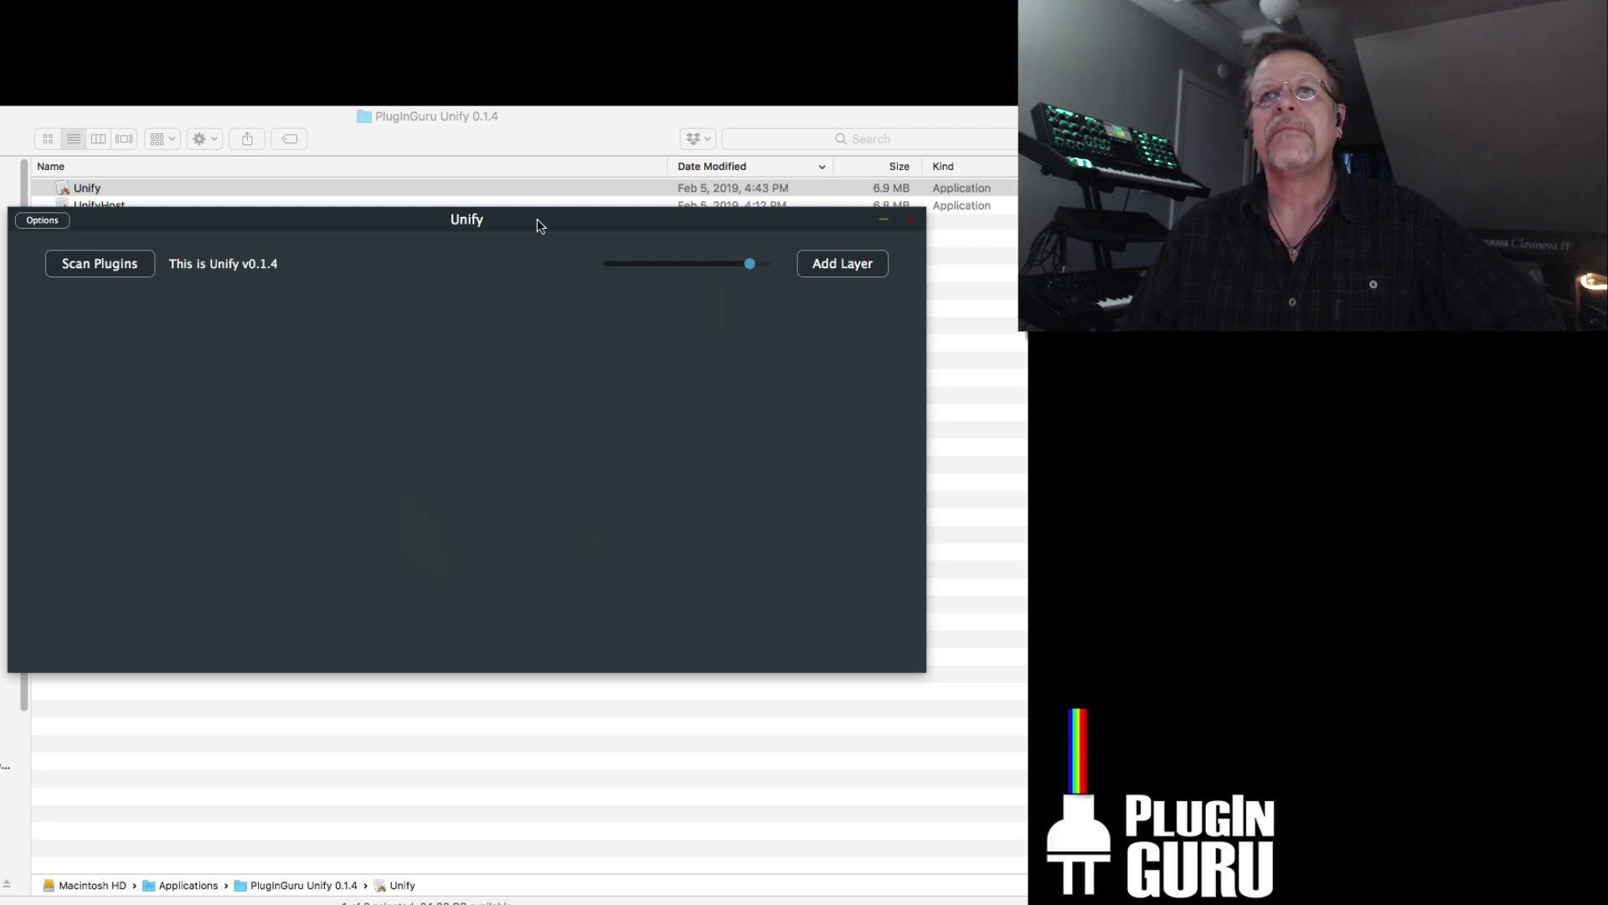
{"action": "key", "text": "super+q"}
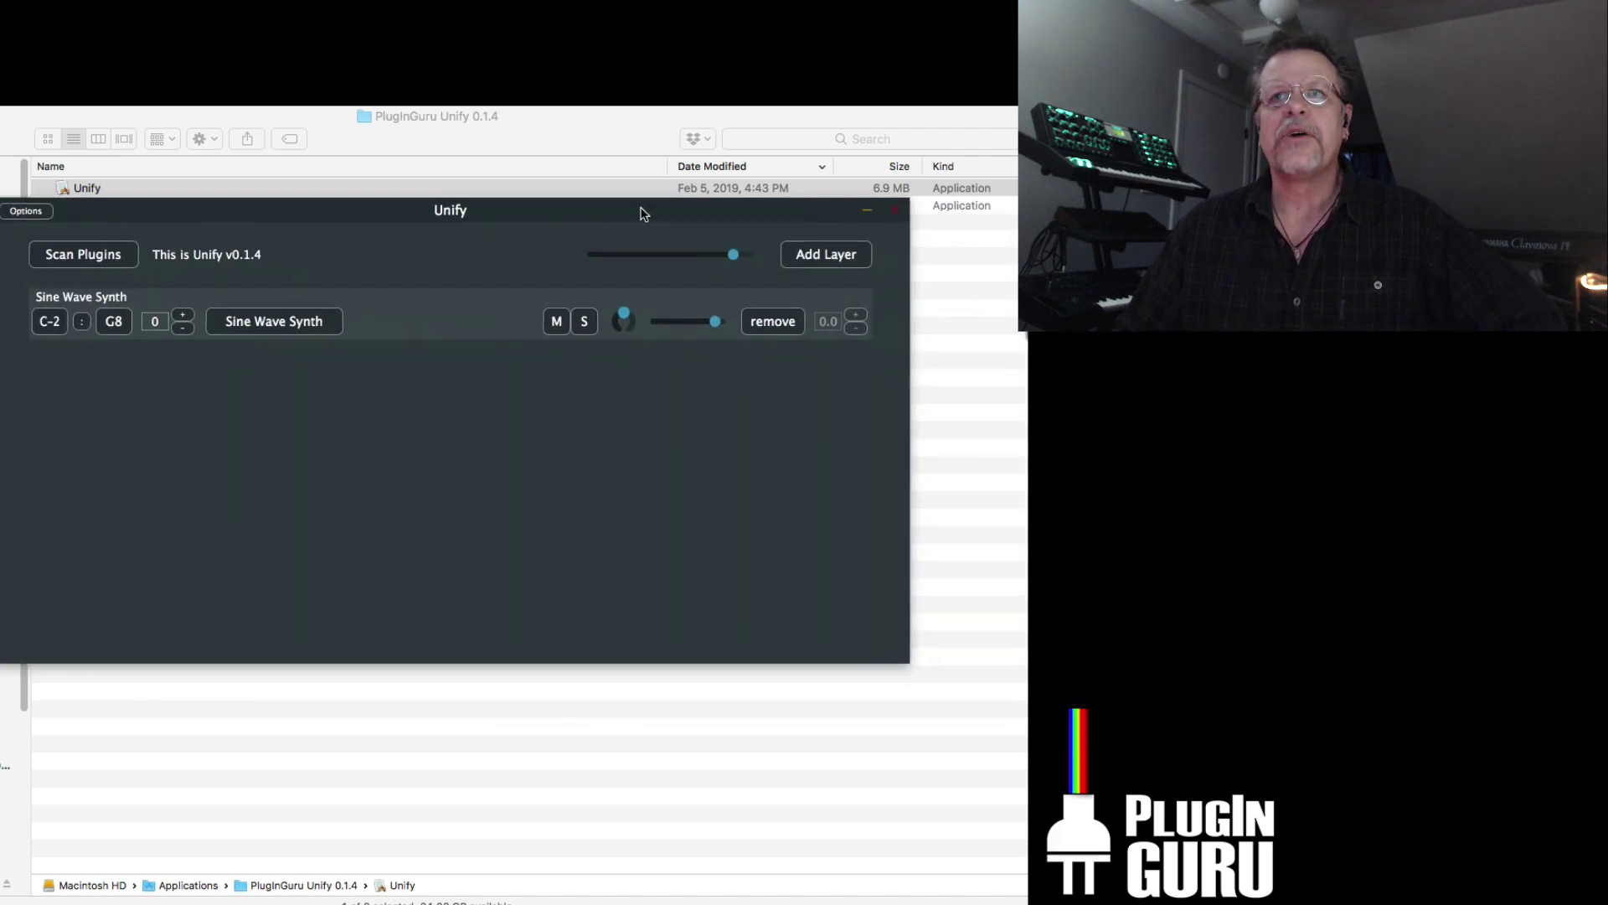
{"action": "left_click_drag", "start_coordinate": [639, 212], "coordinate": [702, 209]}
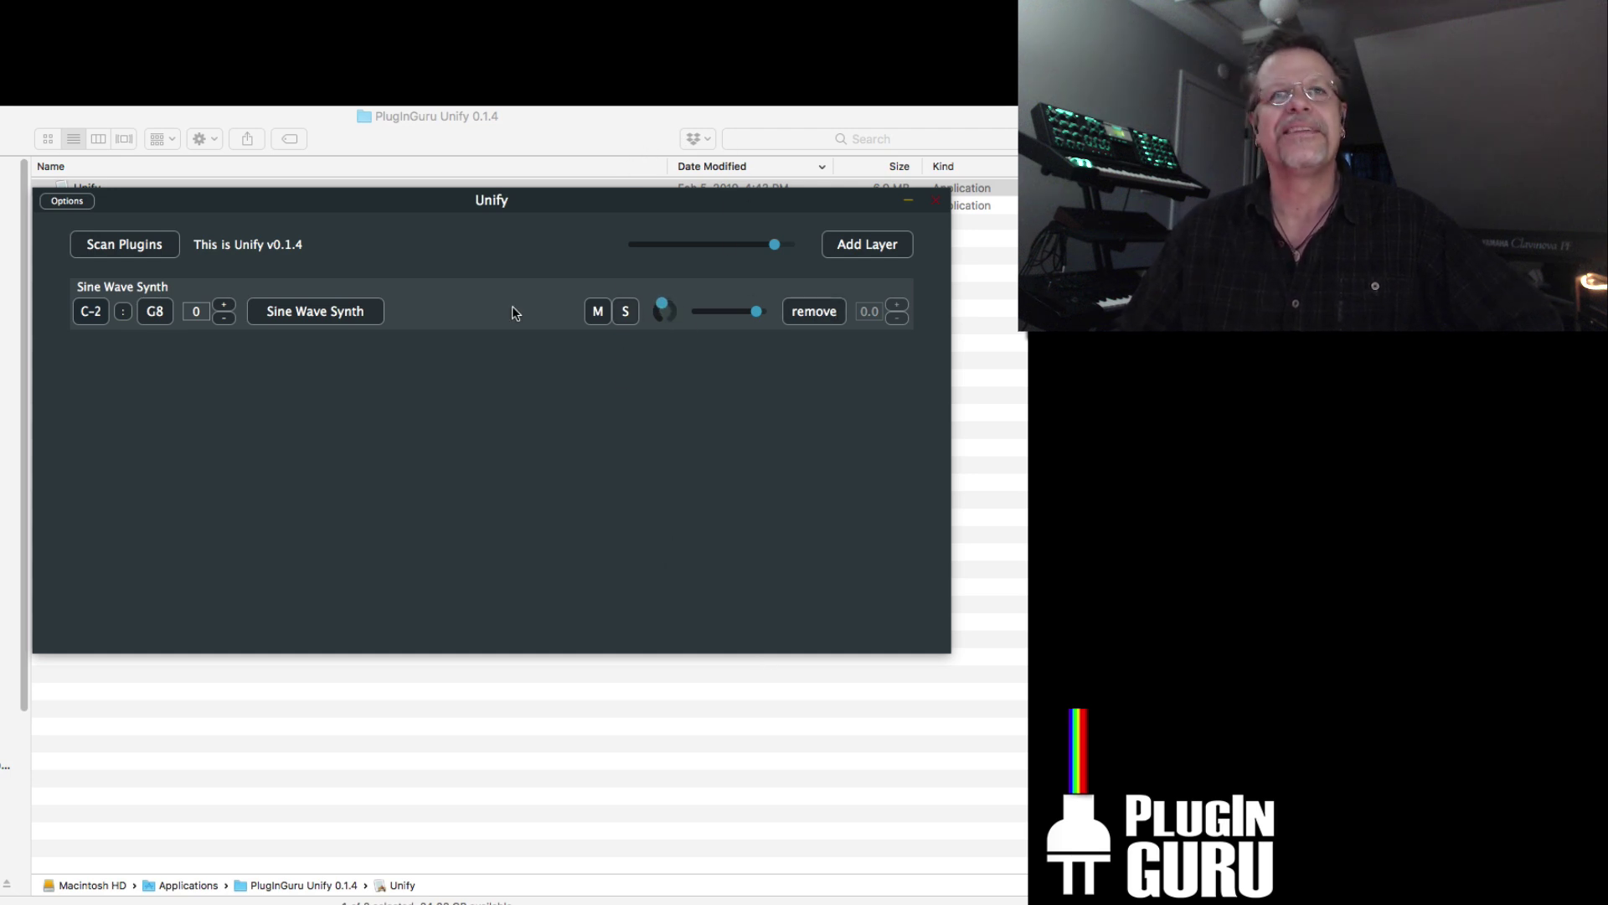
{"action": "key", "text": "super+q"}
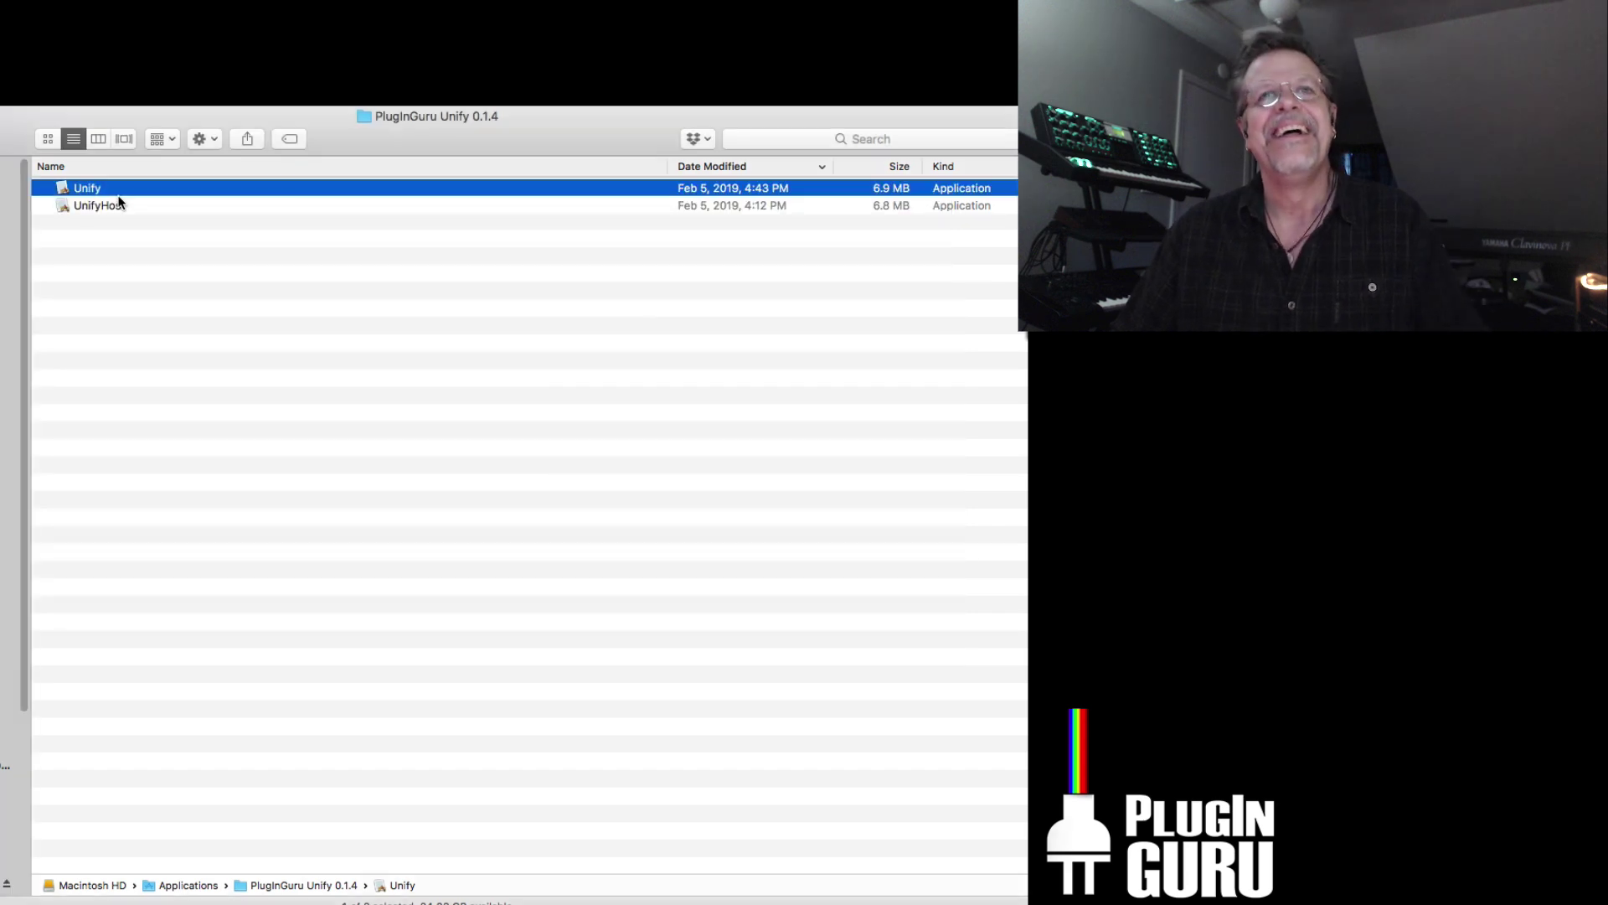
{"action": "key", "text": "super+Up"}
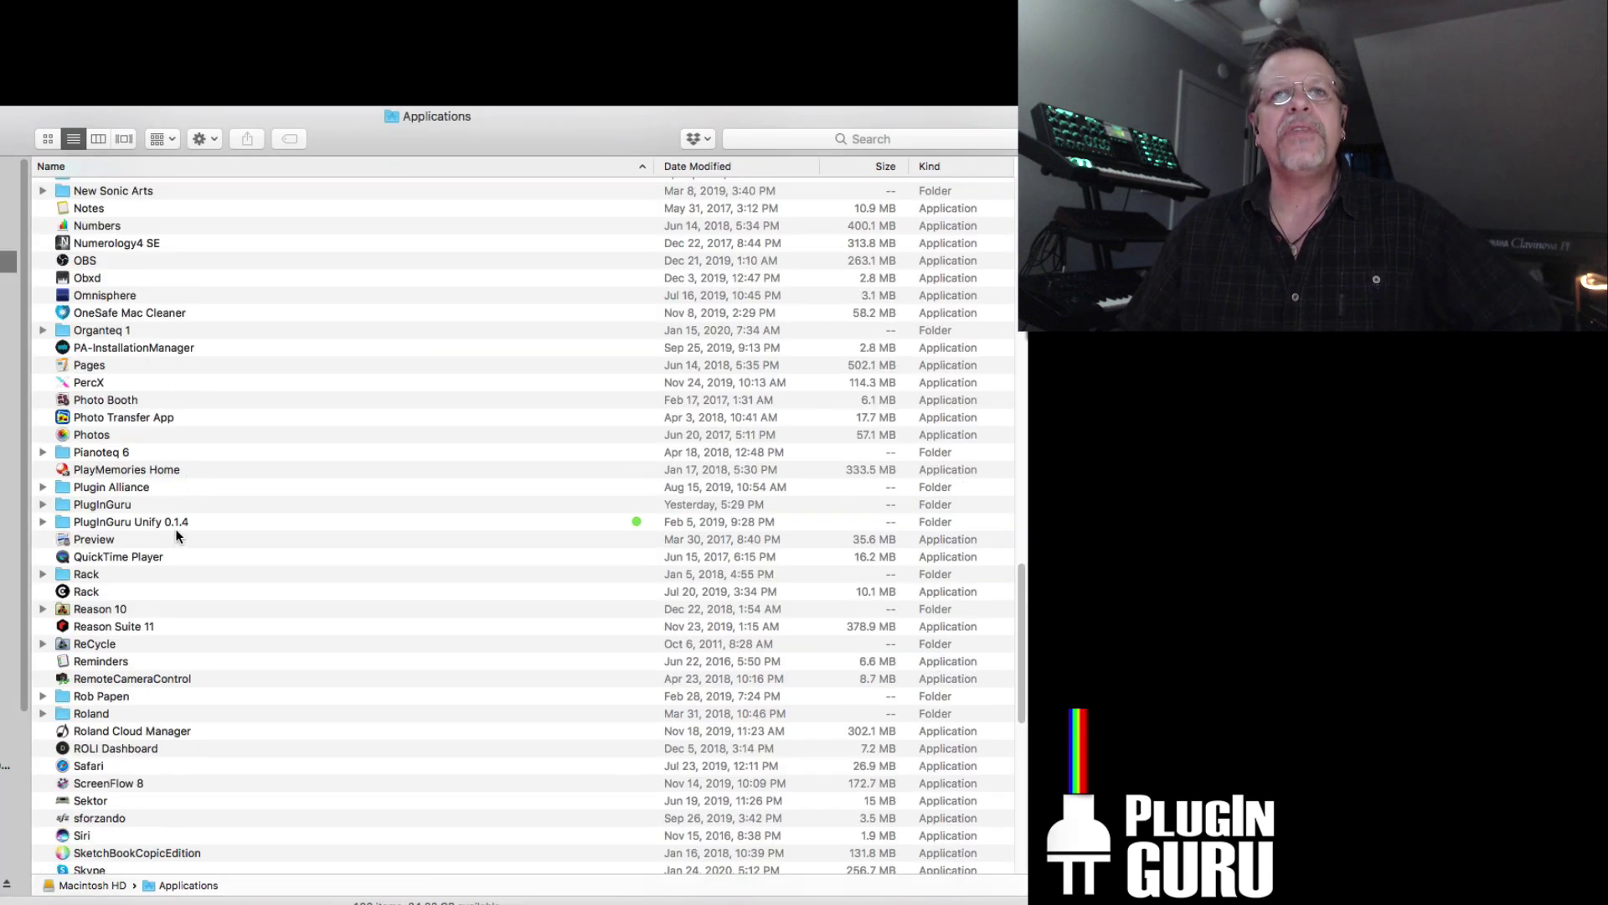
- Examine the HelperApps and VST subfolders in the PluginGuru folder's Unify directory, and collapse the PluginGuru folder
{"action": "left_click", "coordinate": [120, 506]}
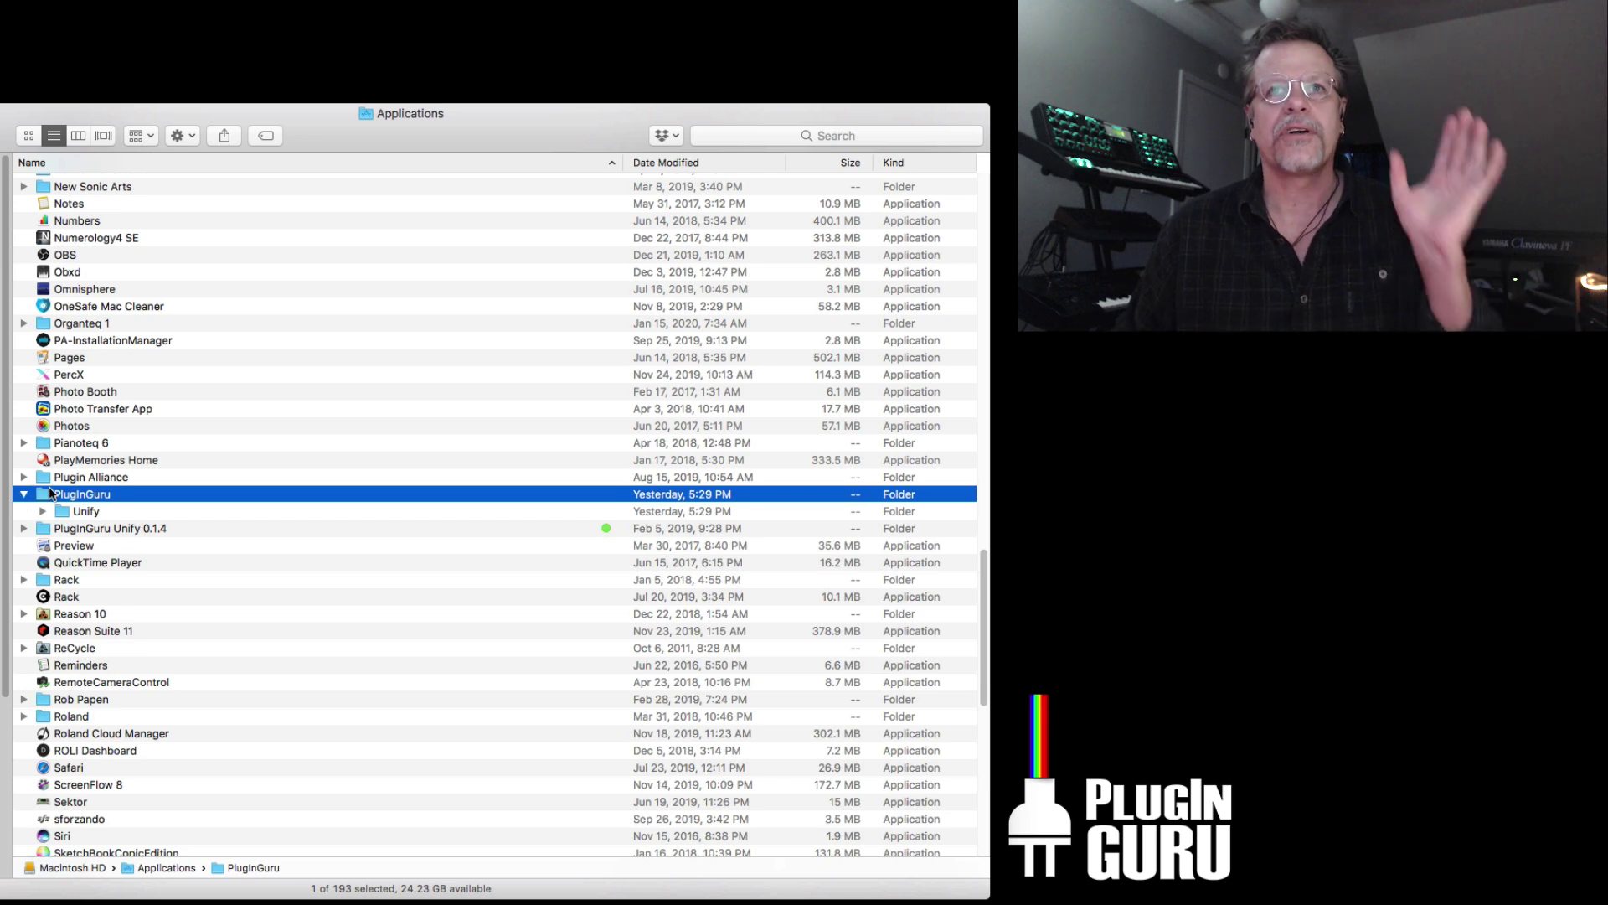
{"action": "left_click", "coordinate": [43, 510]}
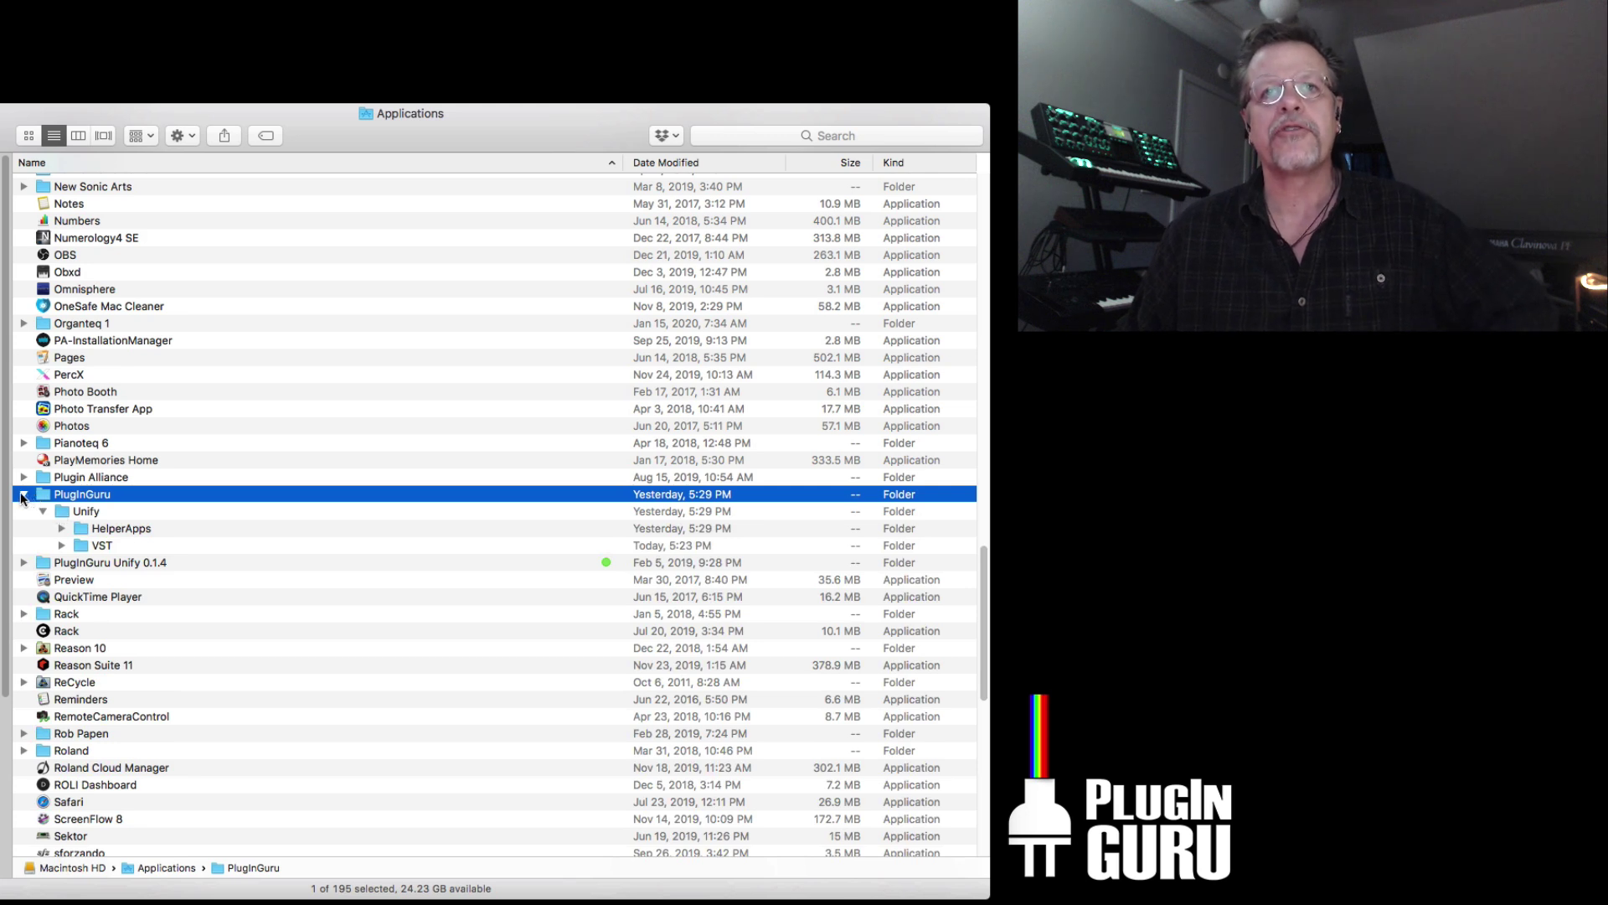
{"action": "left_click", "coordinate": [83, 529]}
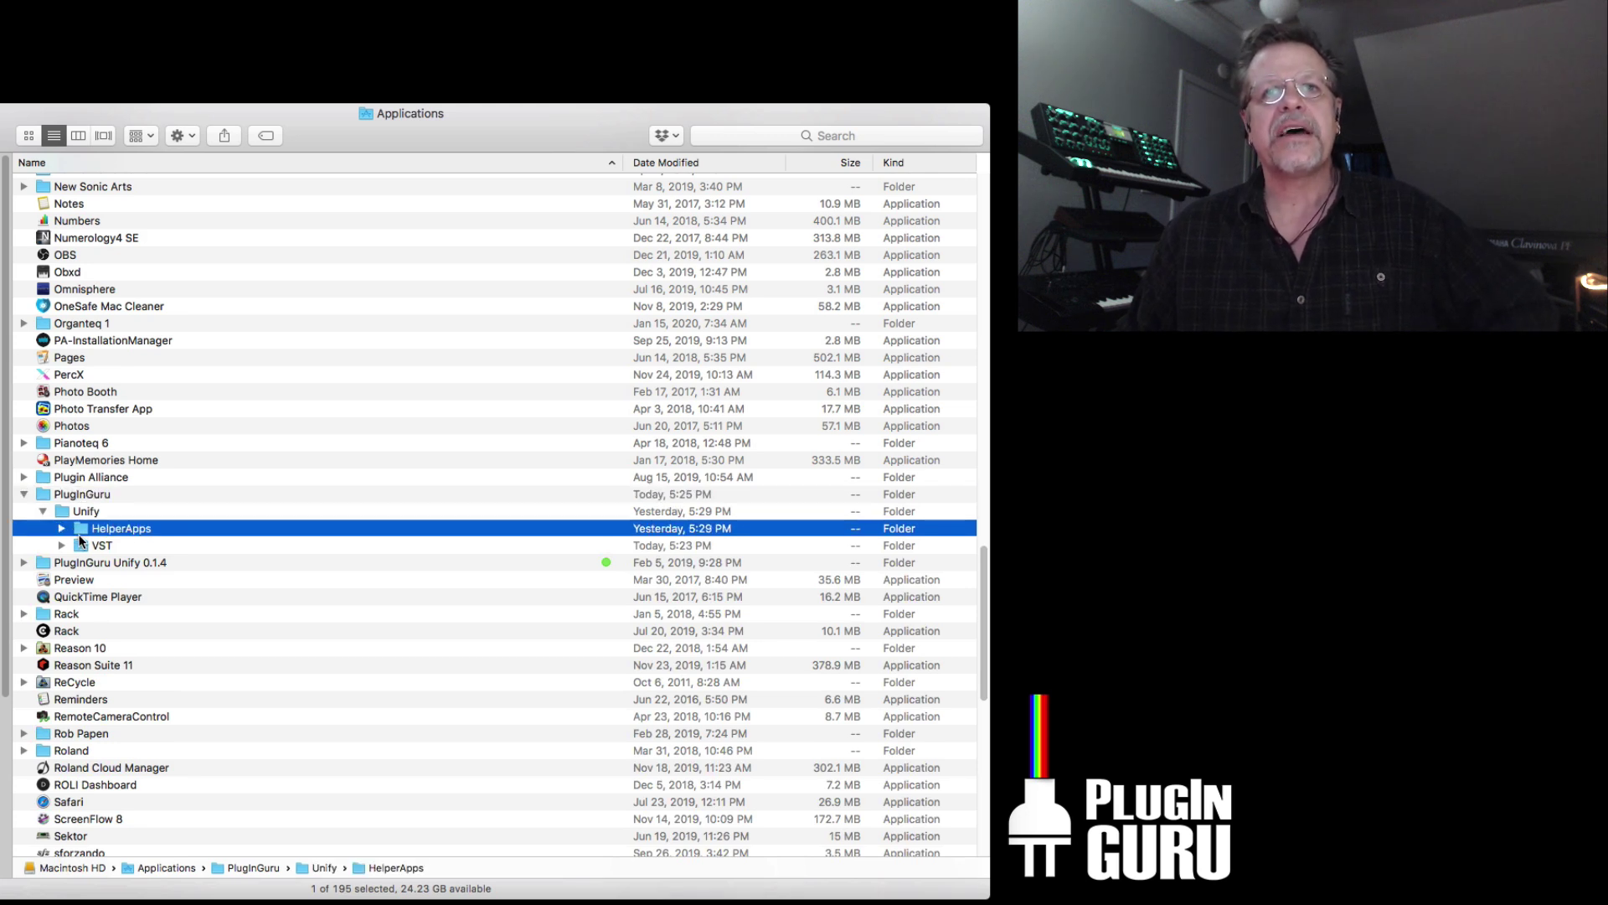
{"action": "left_click", "coordinate": [82, 546]}
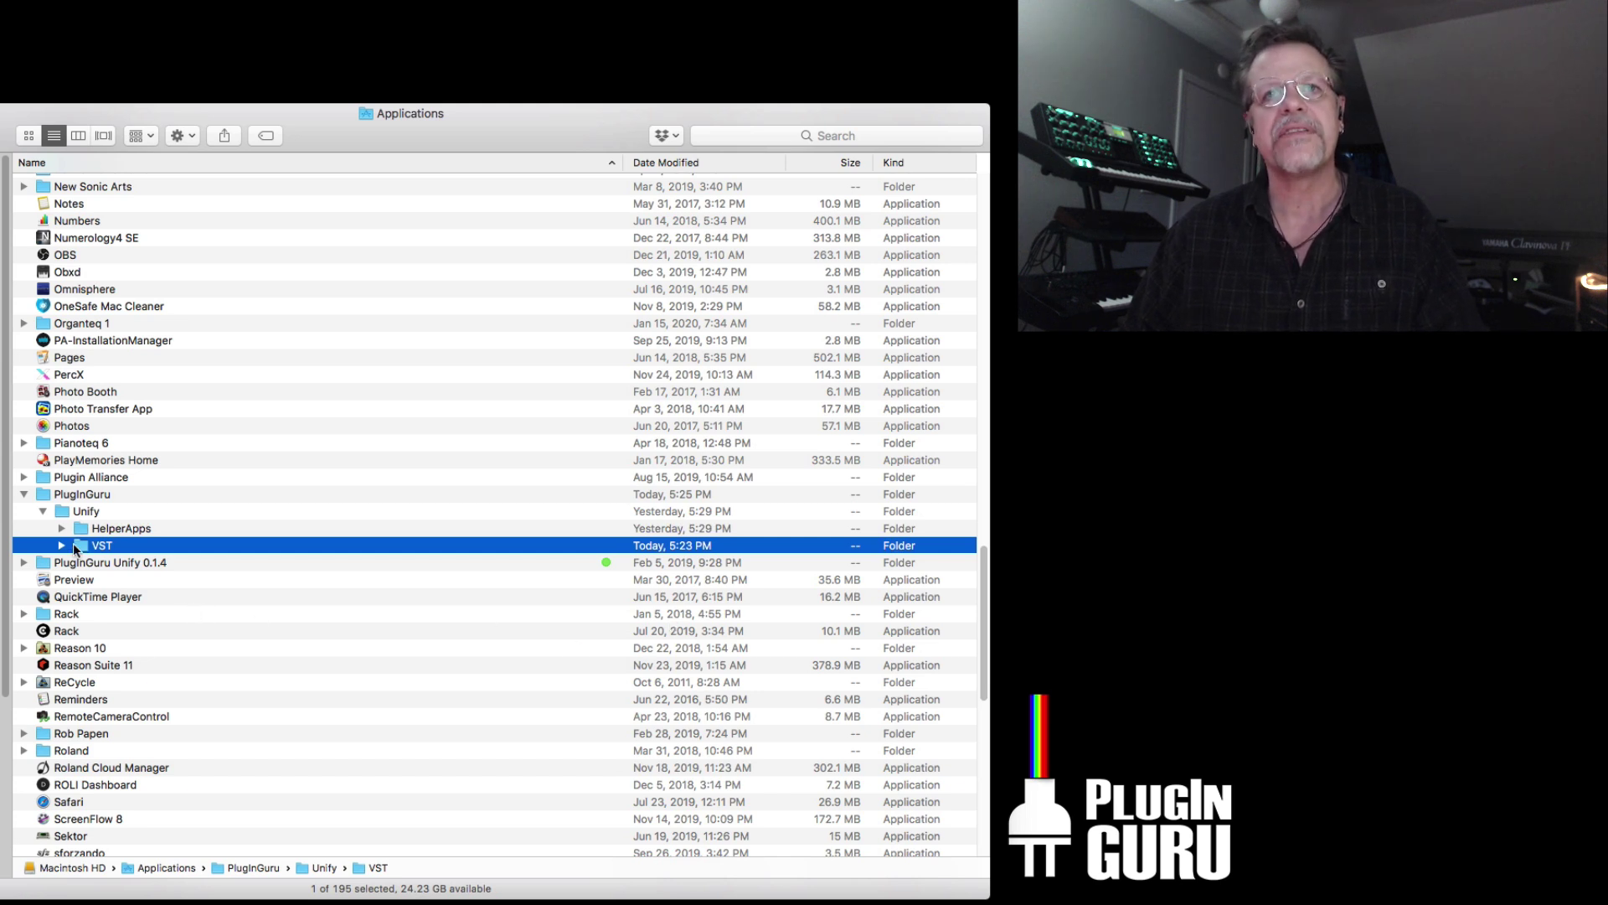
{"action": "left_click", "coordinate": [24, 494]}
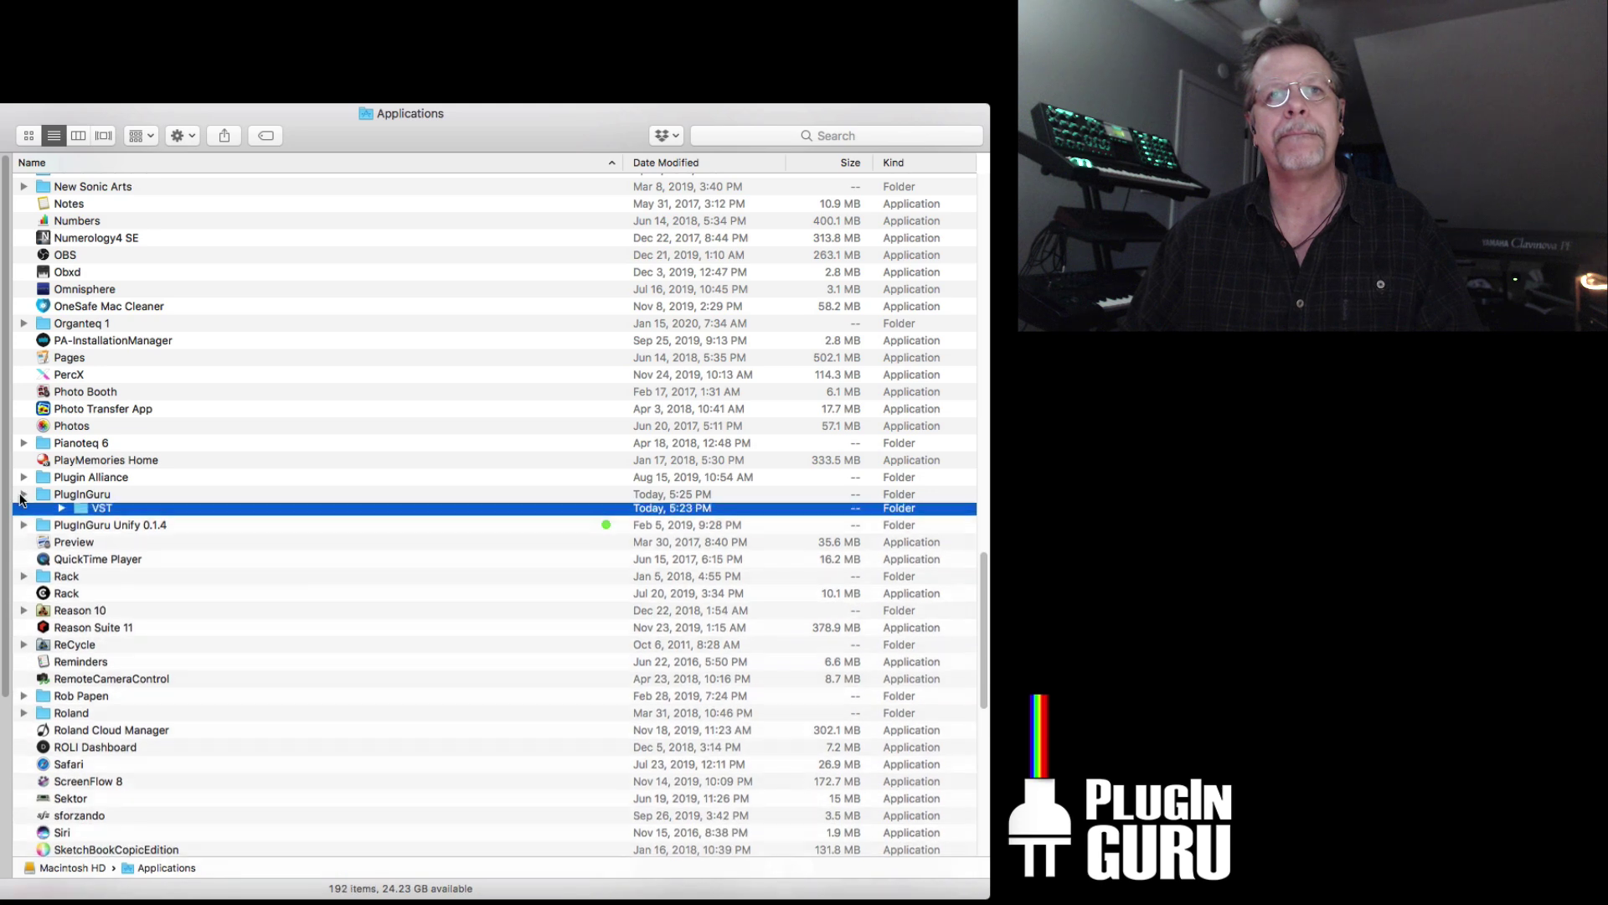
- Find the newly installed Unify application in the Applications folder and add it to the Dock
{"action": "scroll", "coordinate": [149, 722], "scroll_direction": "down", "scroll_amount": 15}
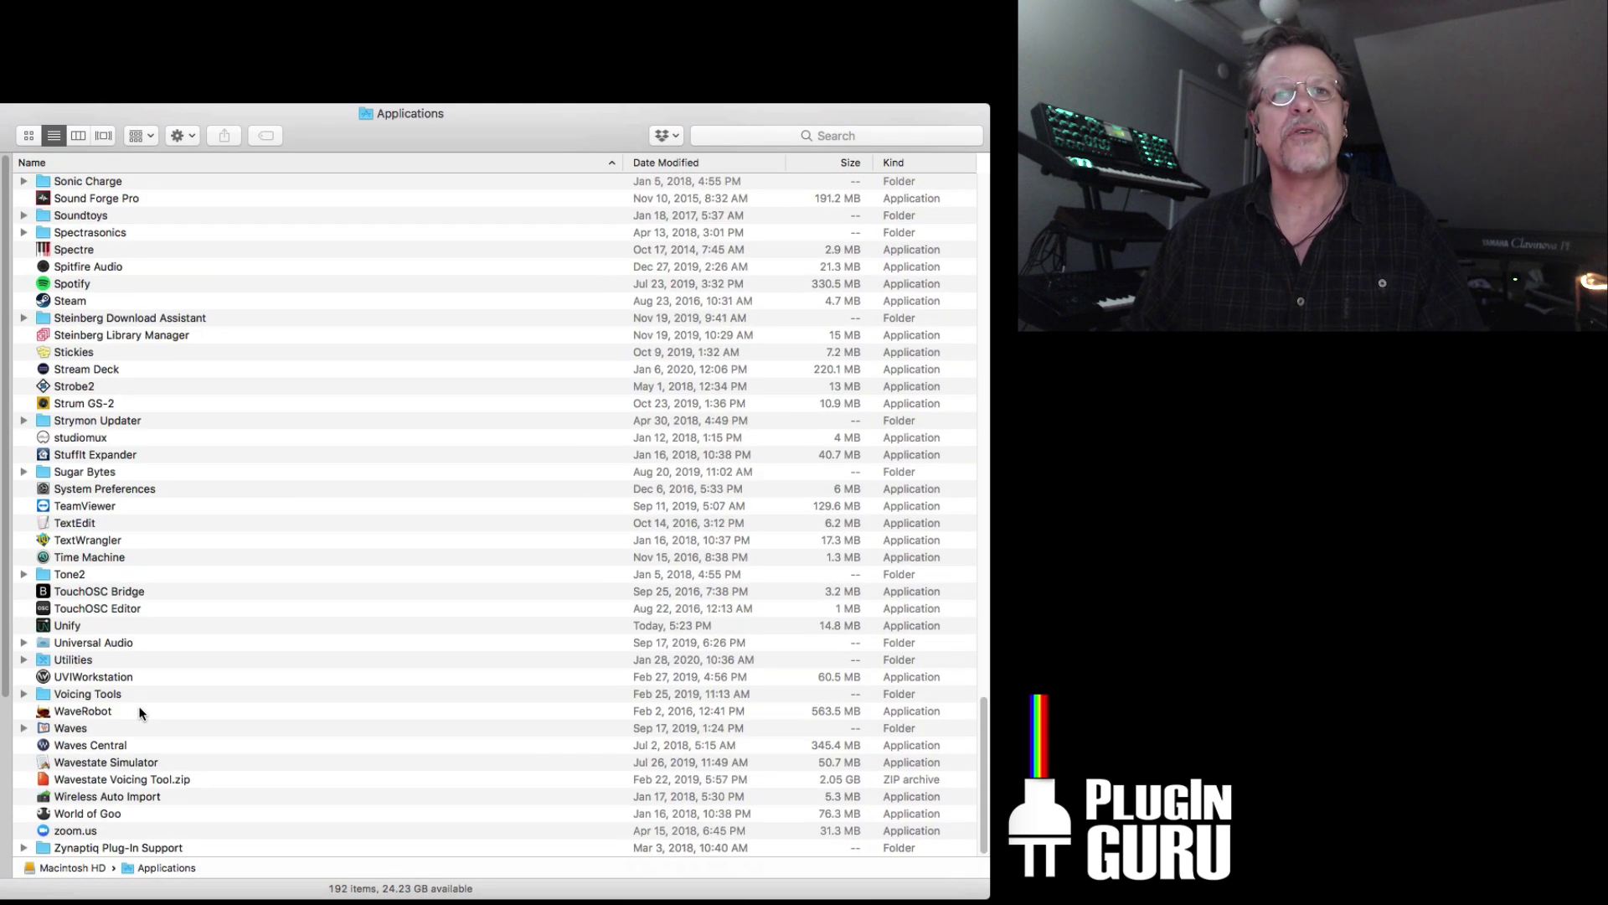
{"action": "left_click", "coordinate": [41, 630]}
{"action": "left_click_drag", "start_coordinate": [44, 629], "coordinate": [660, 890]}
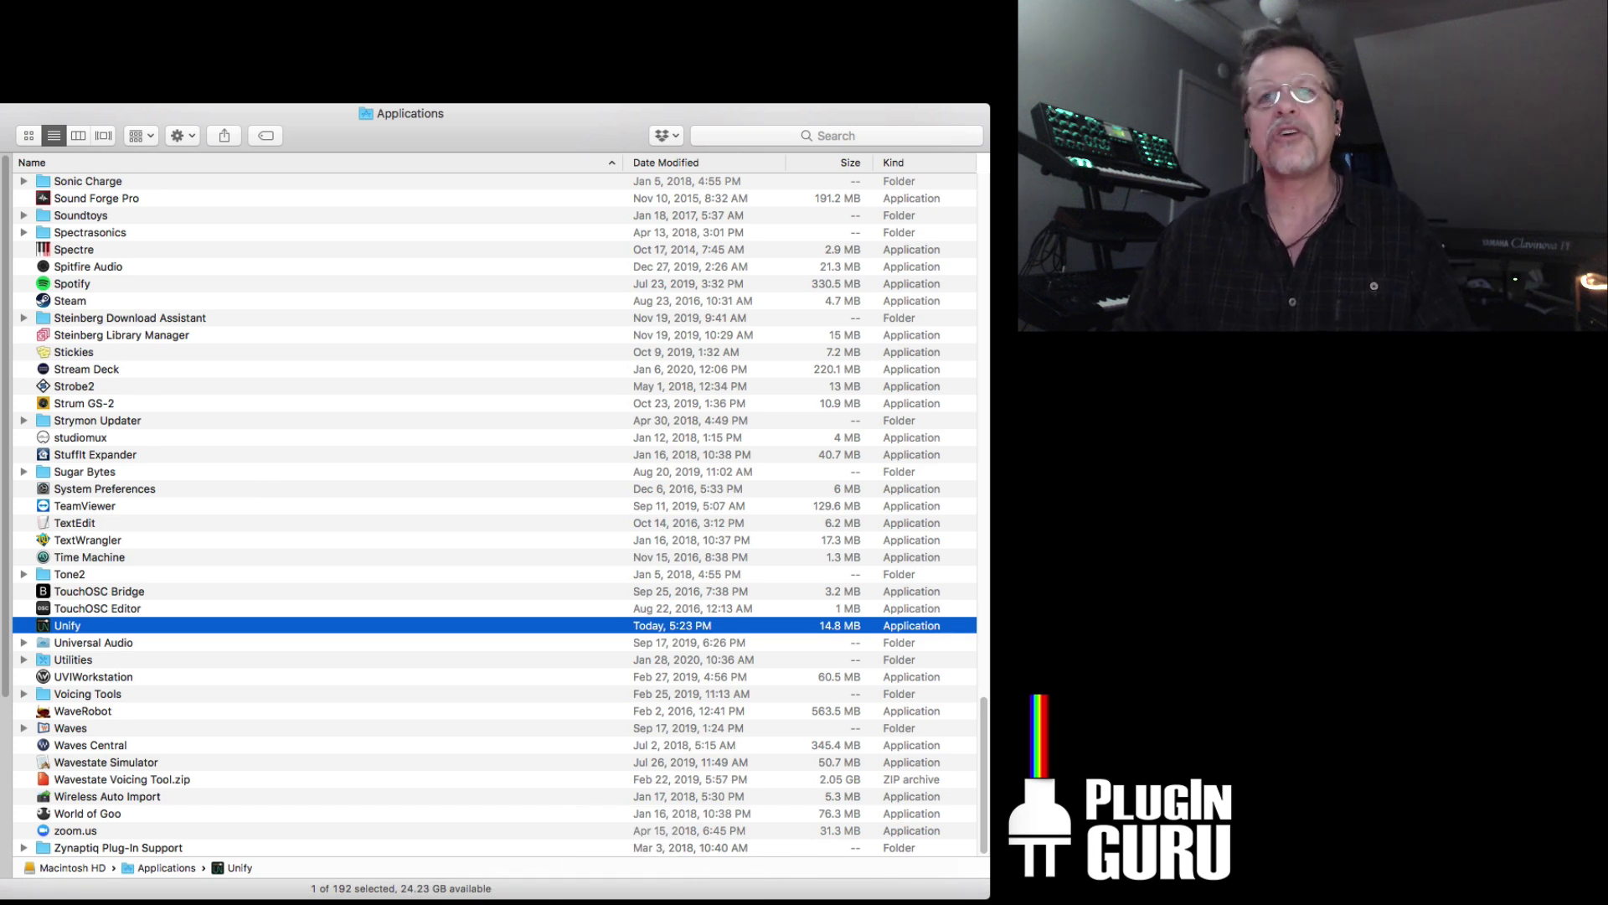
- Create an alias of the Unify application on the desktop and move that alias to the Trash
{"action": "left_click_drag", "start_coordinate": [45, 630], "coordinate": [1099, 477]}
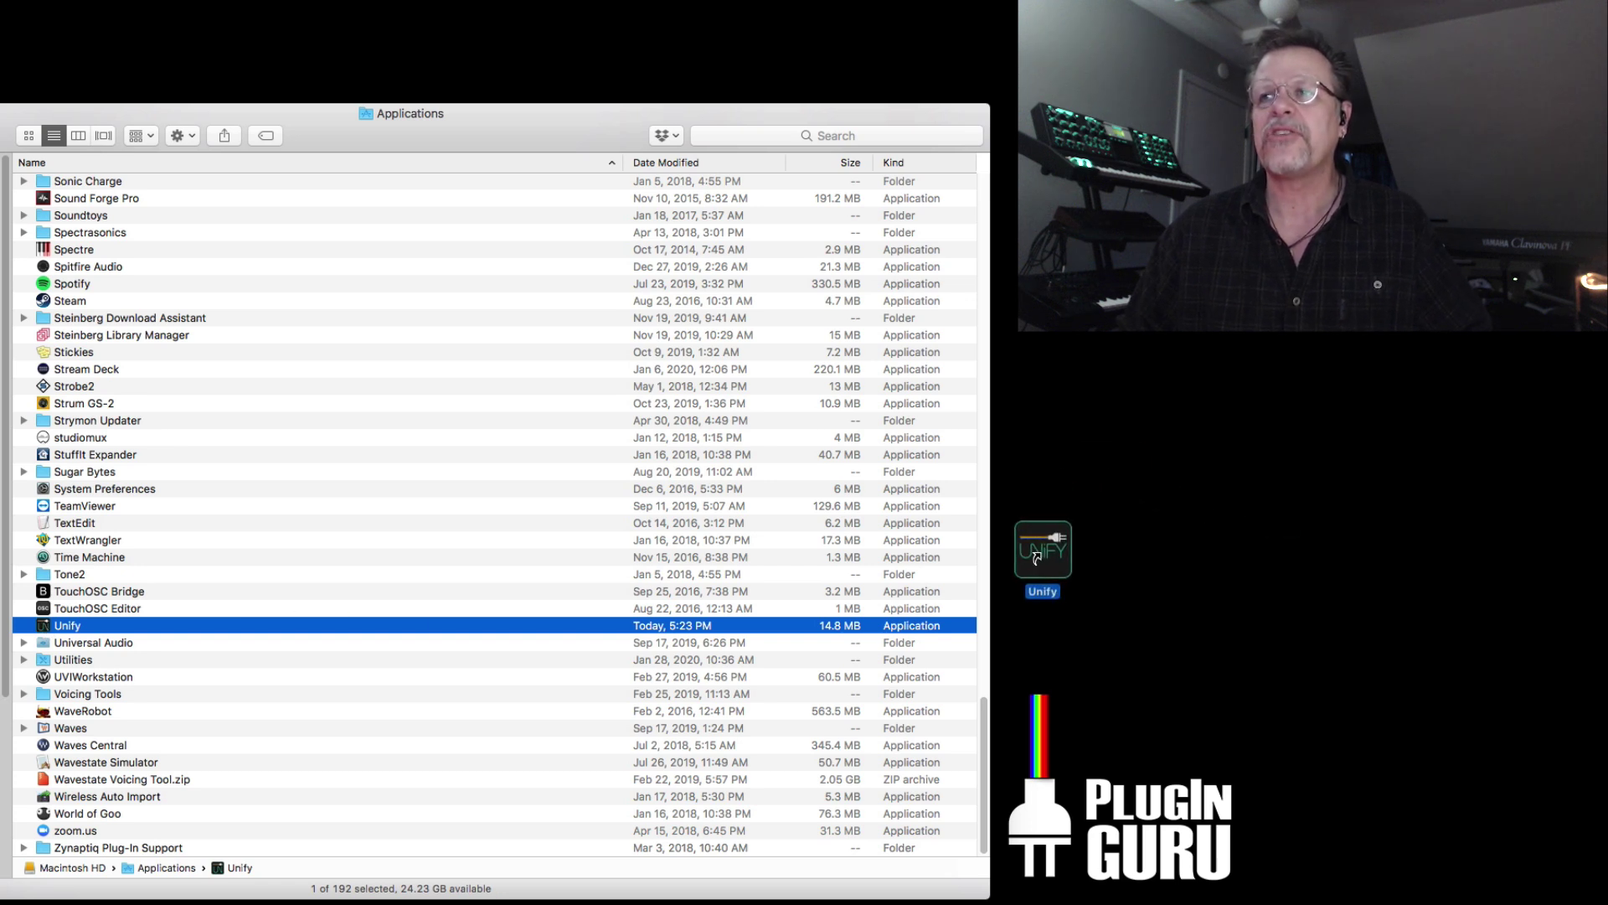
{"action": "left_click_drag", "start_coordinate": [1042, 591], "coordinate": [1189, 663]}
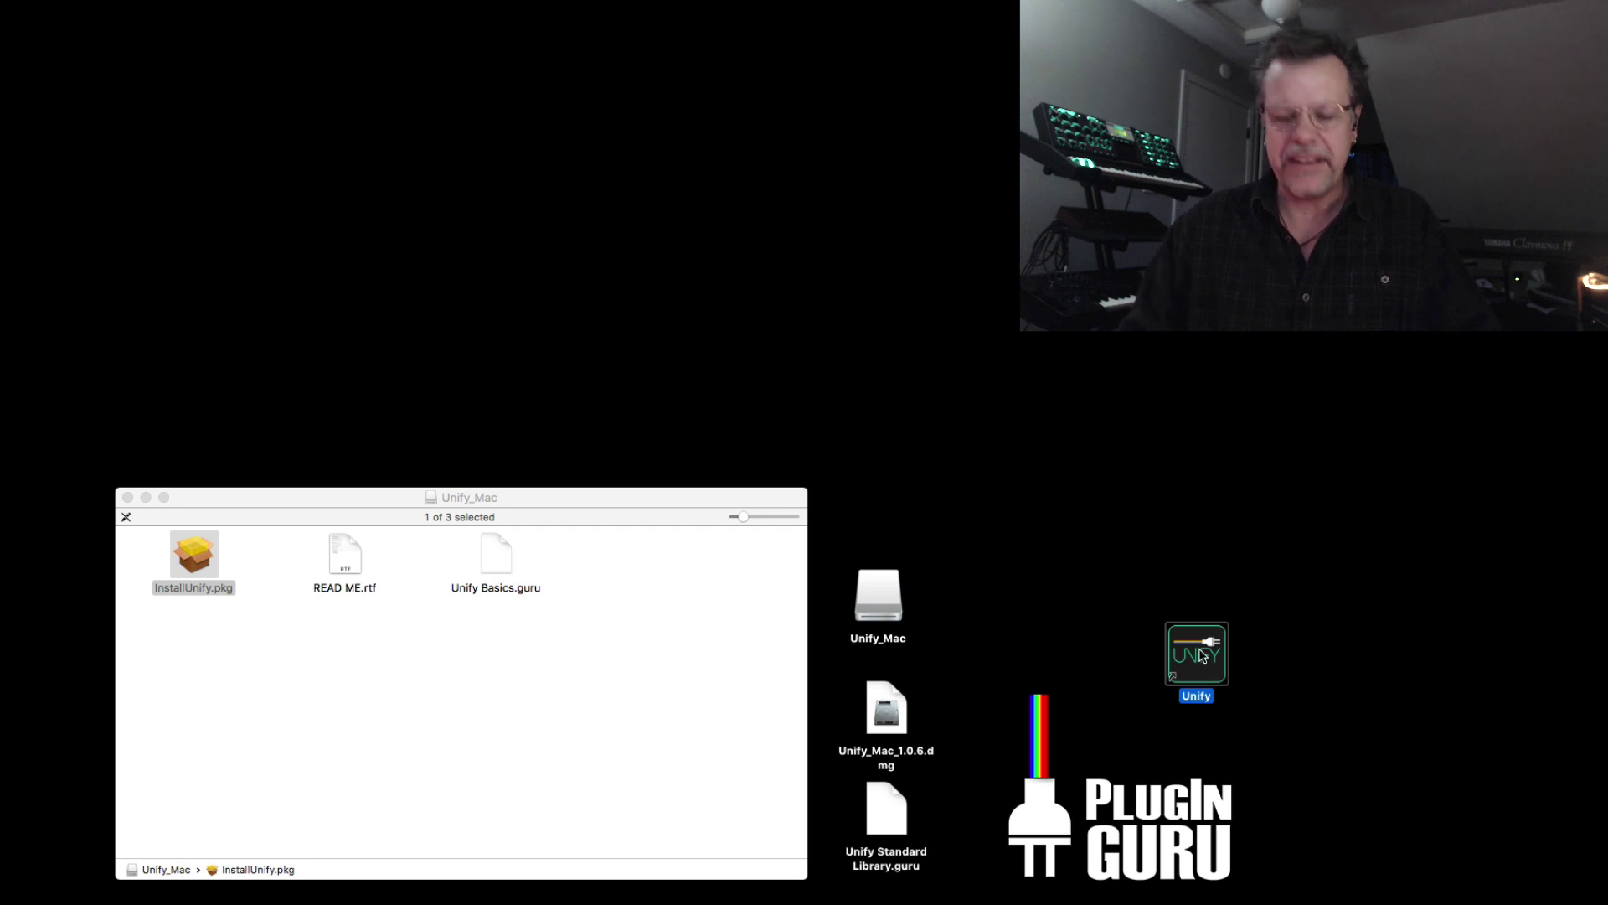
{"action": "key", "text": "super+BackSpace"}
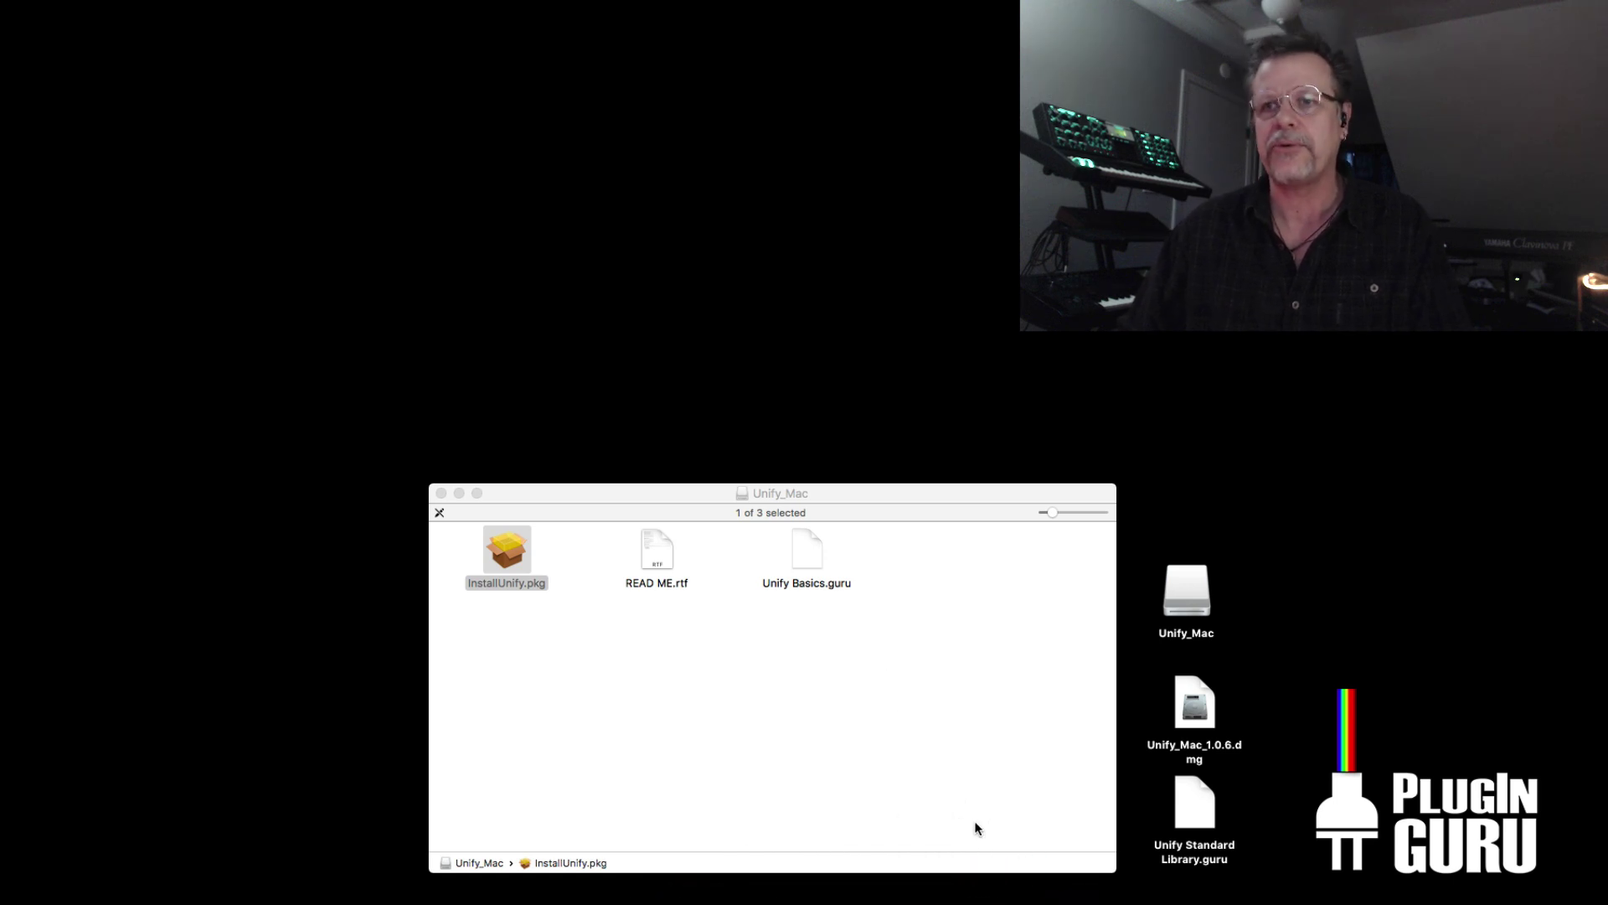
- Launch the newly installed Unify application from the Dock
{"action": "mouse_move", "coordinate": [946, 894]}
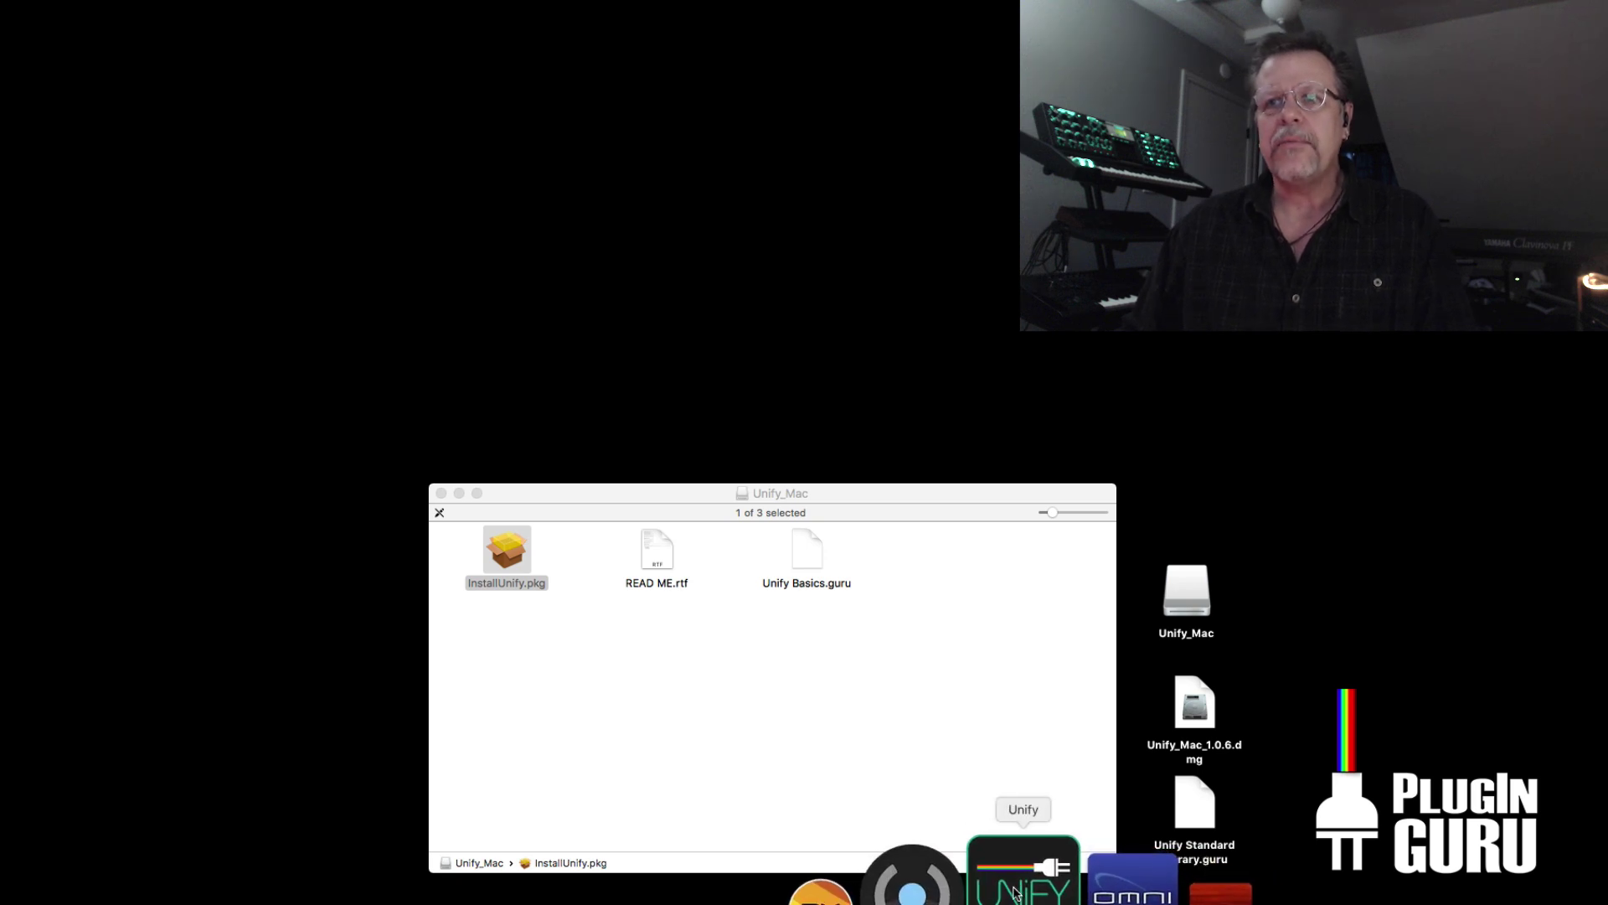
{"action": "left_click", "coordinate": [1016, 894]}
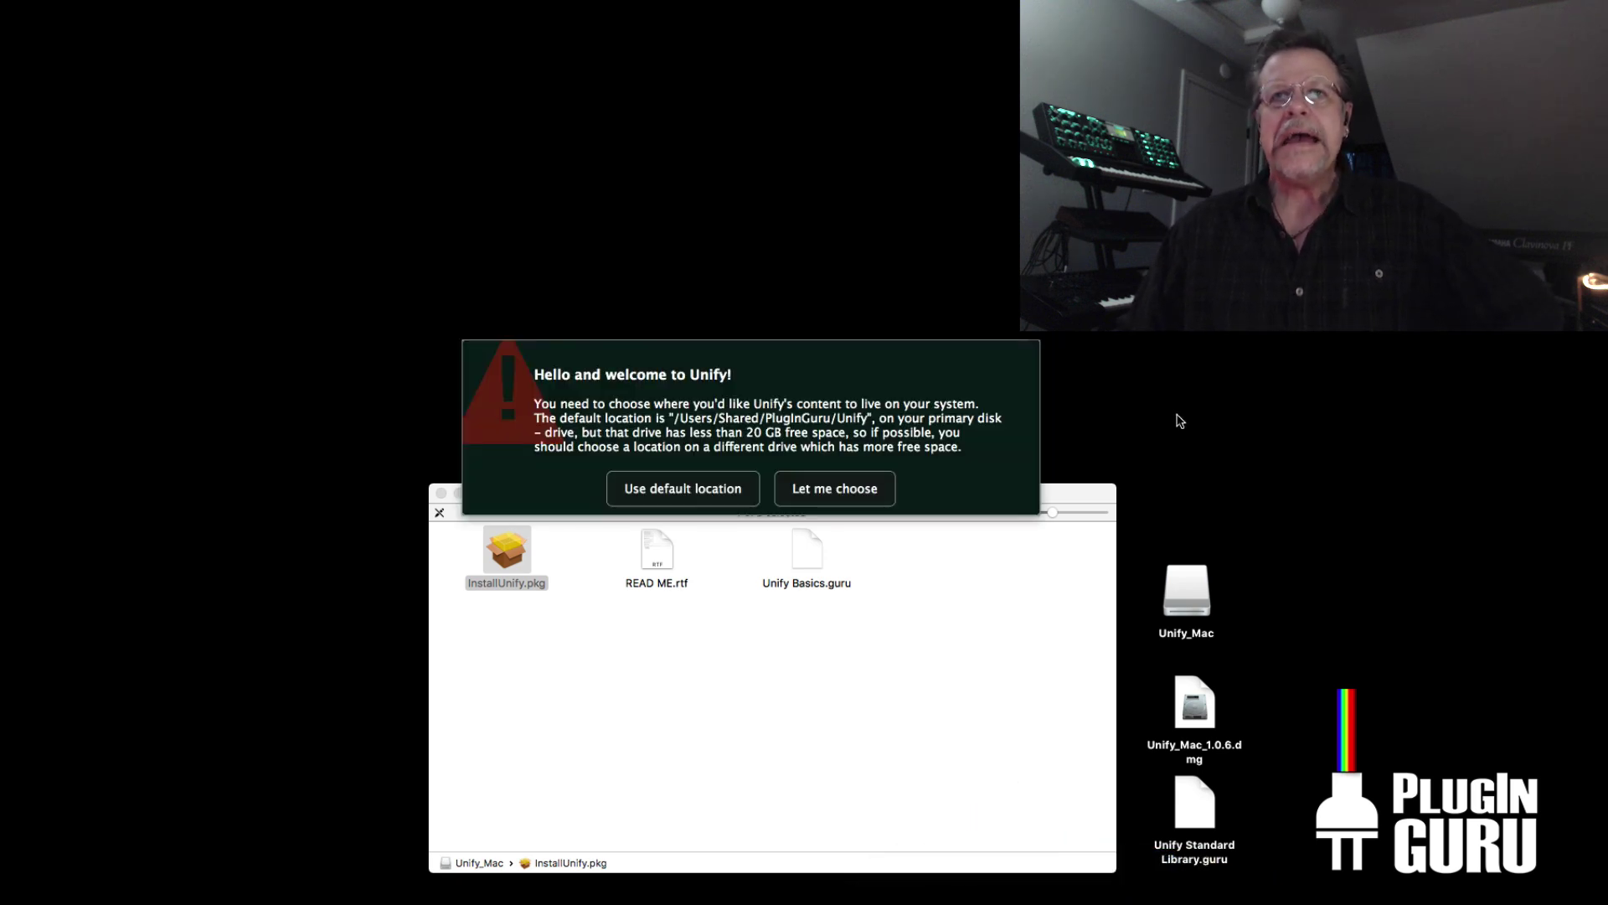
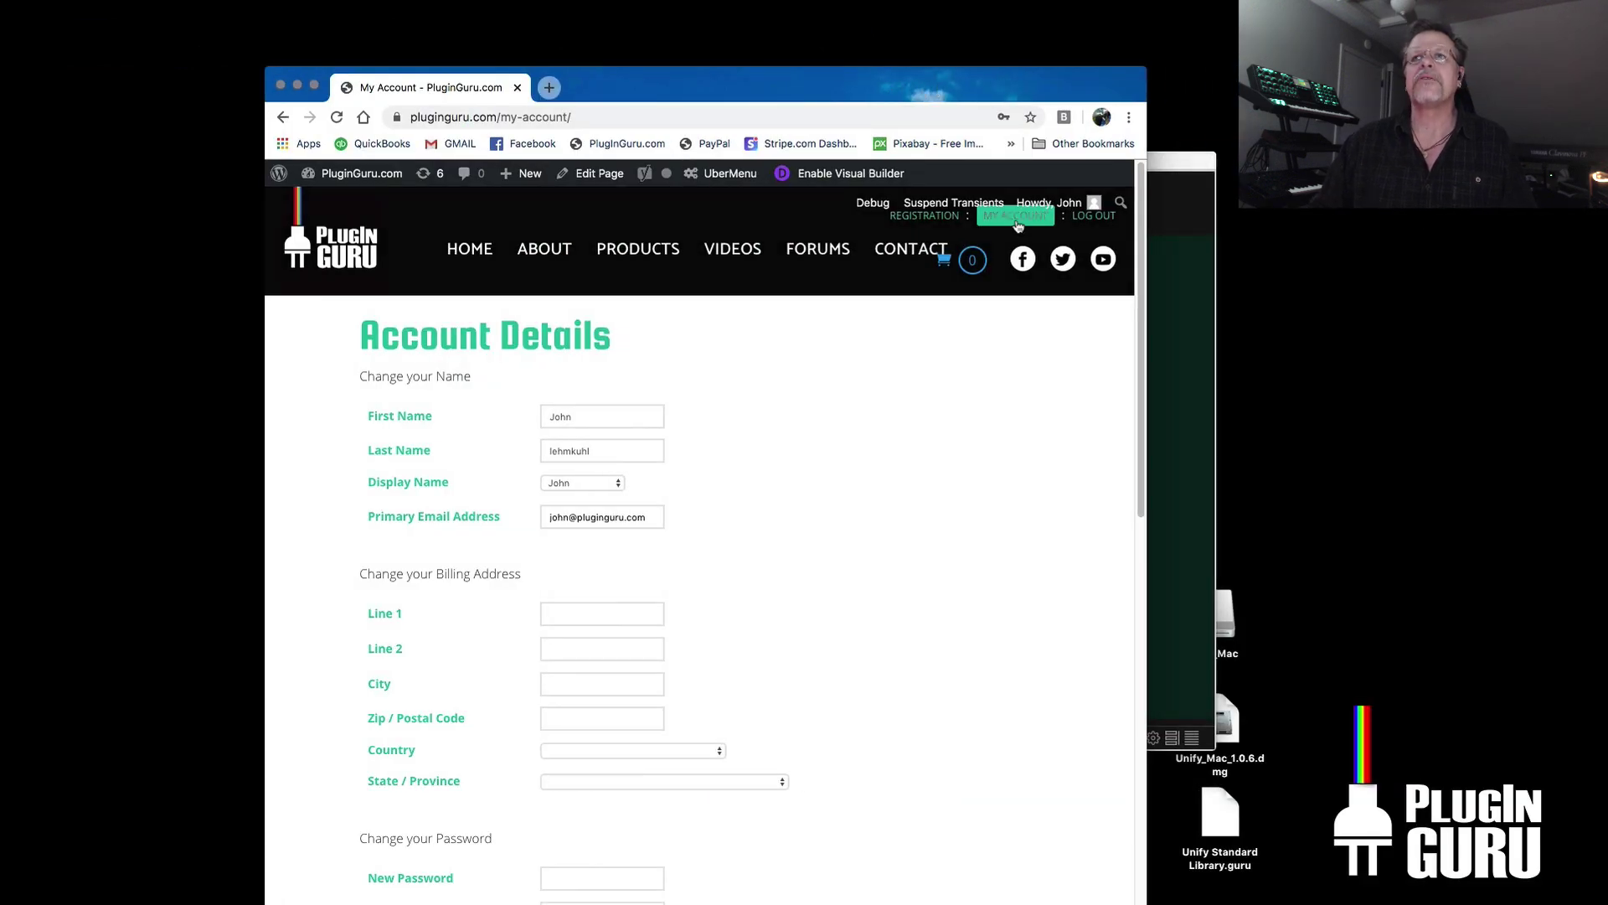
- Find the license keys link in the My Account page's purchase history, and hide the browser
{"action": "scroll", "coordinate": [1020, 429], "scroll_direction": "down", "scroll_amount": 15}
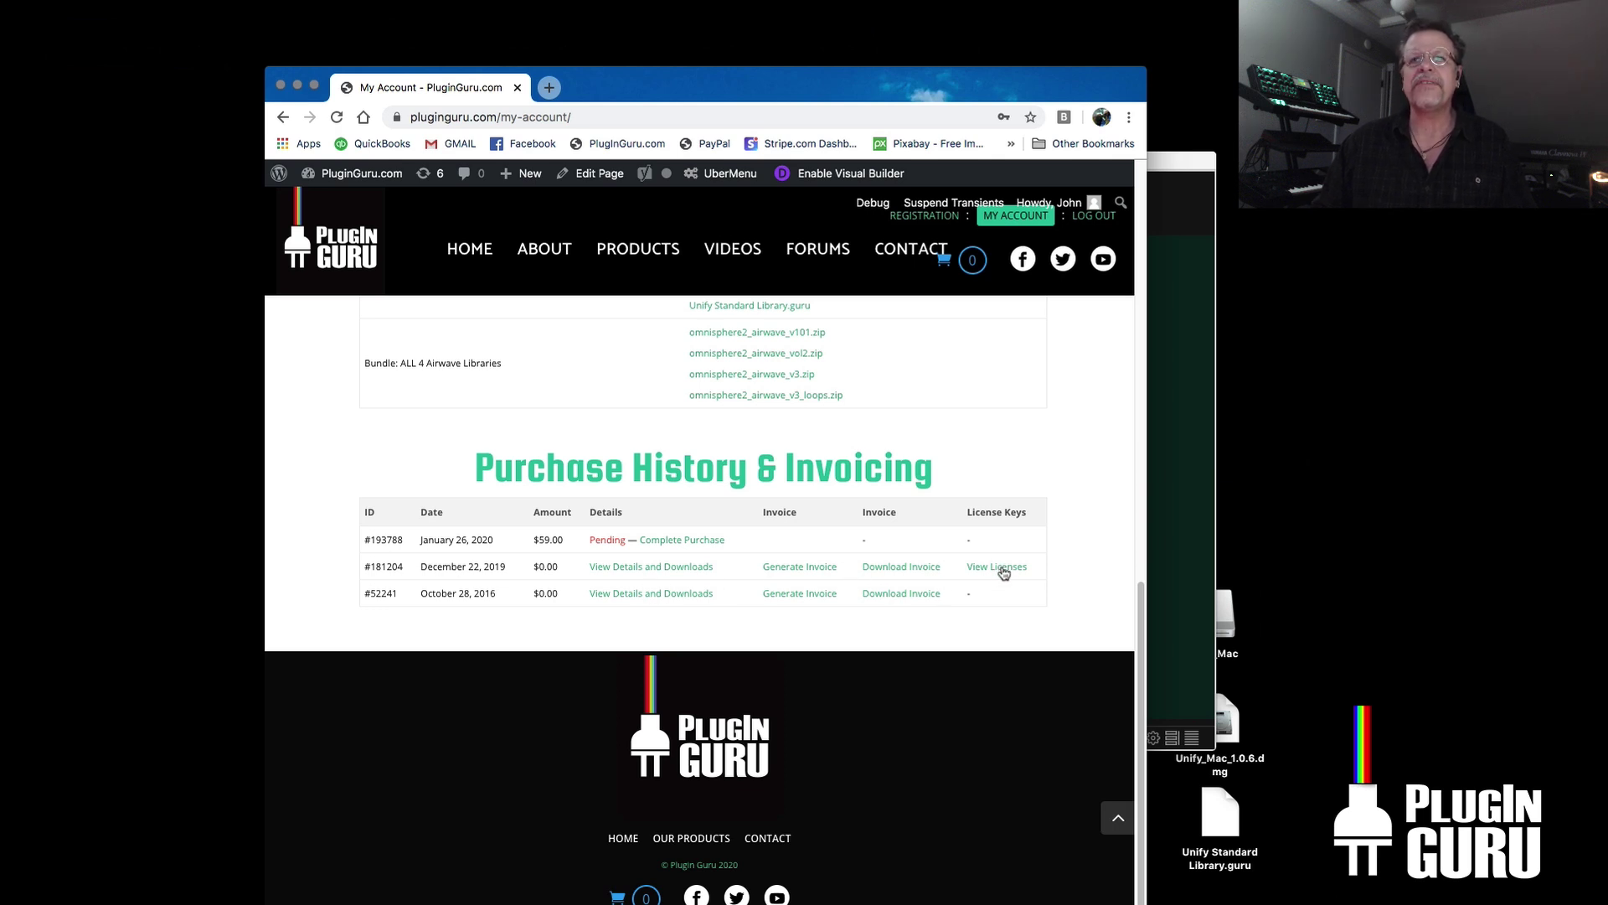
{"action": "key", "text": "super+h"}
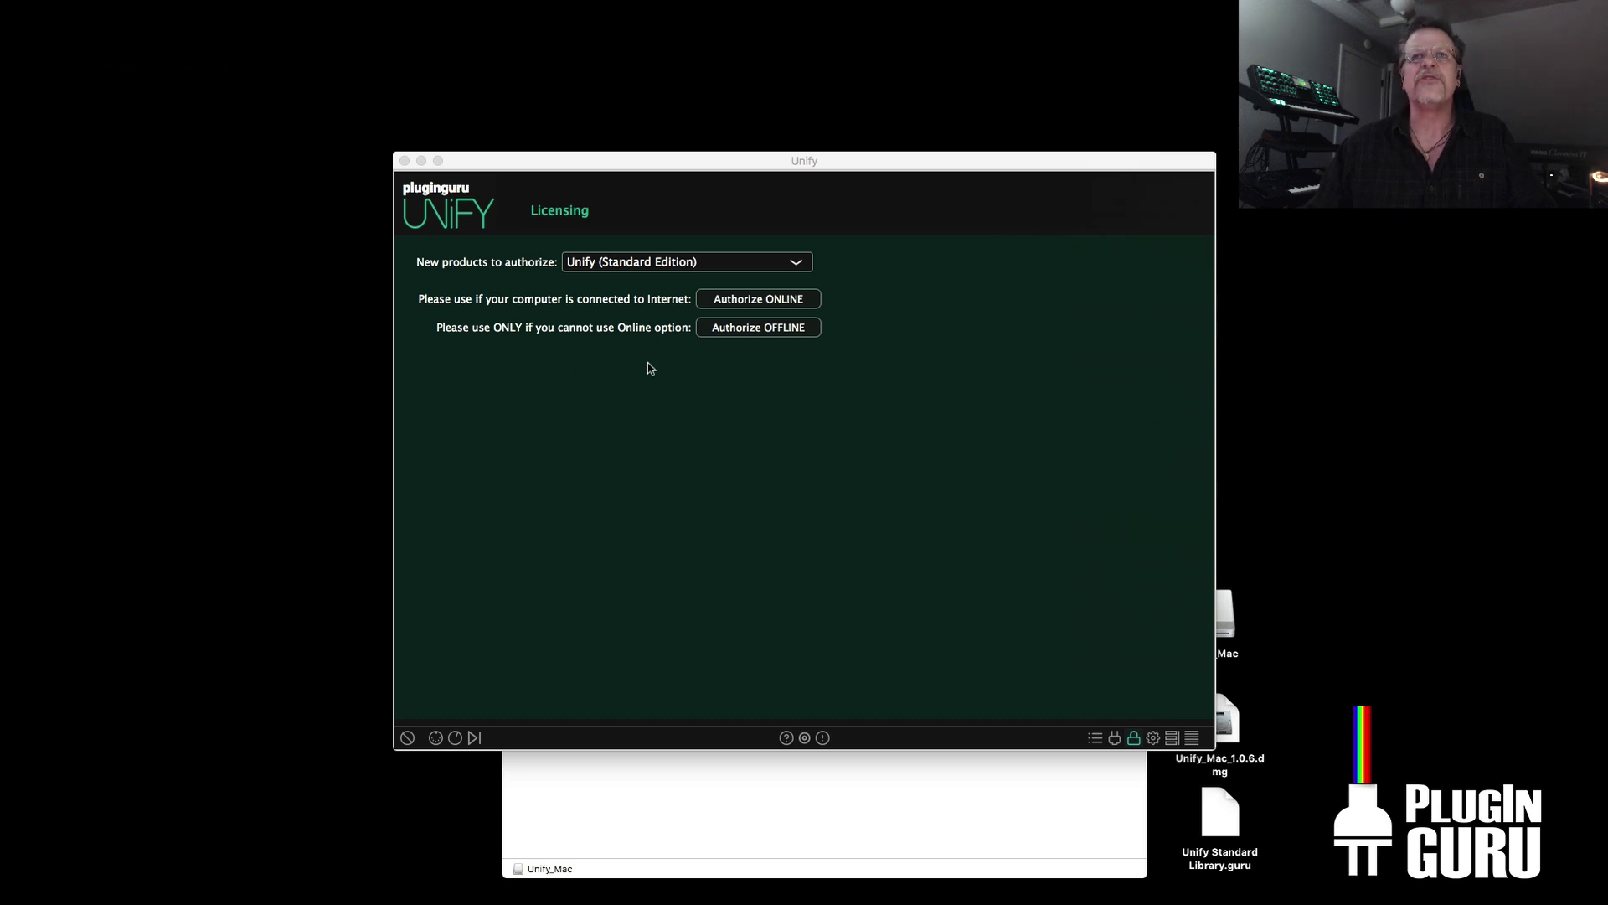
- Restart Unify, reposition its window, and install the Unify Basics.guru content from the Unify_Mac disk image
{"action": "key", "text": "super+q"}
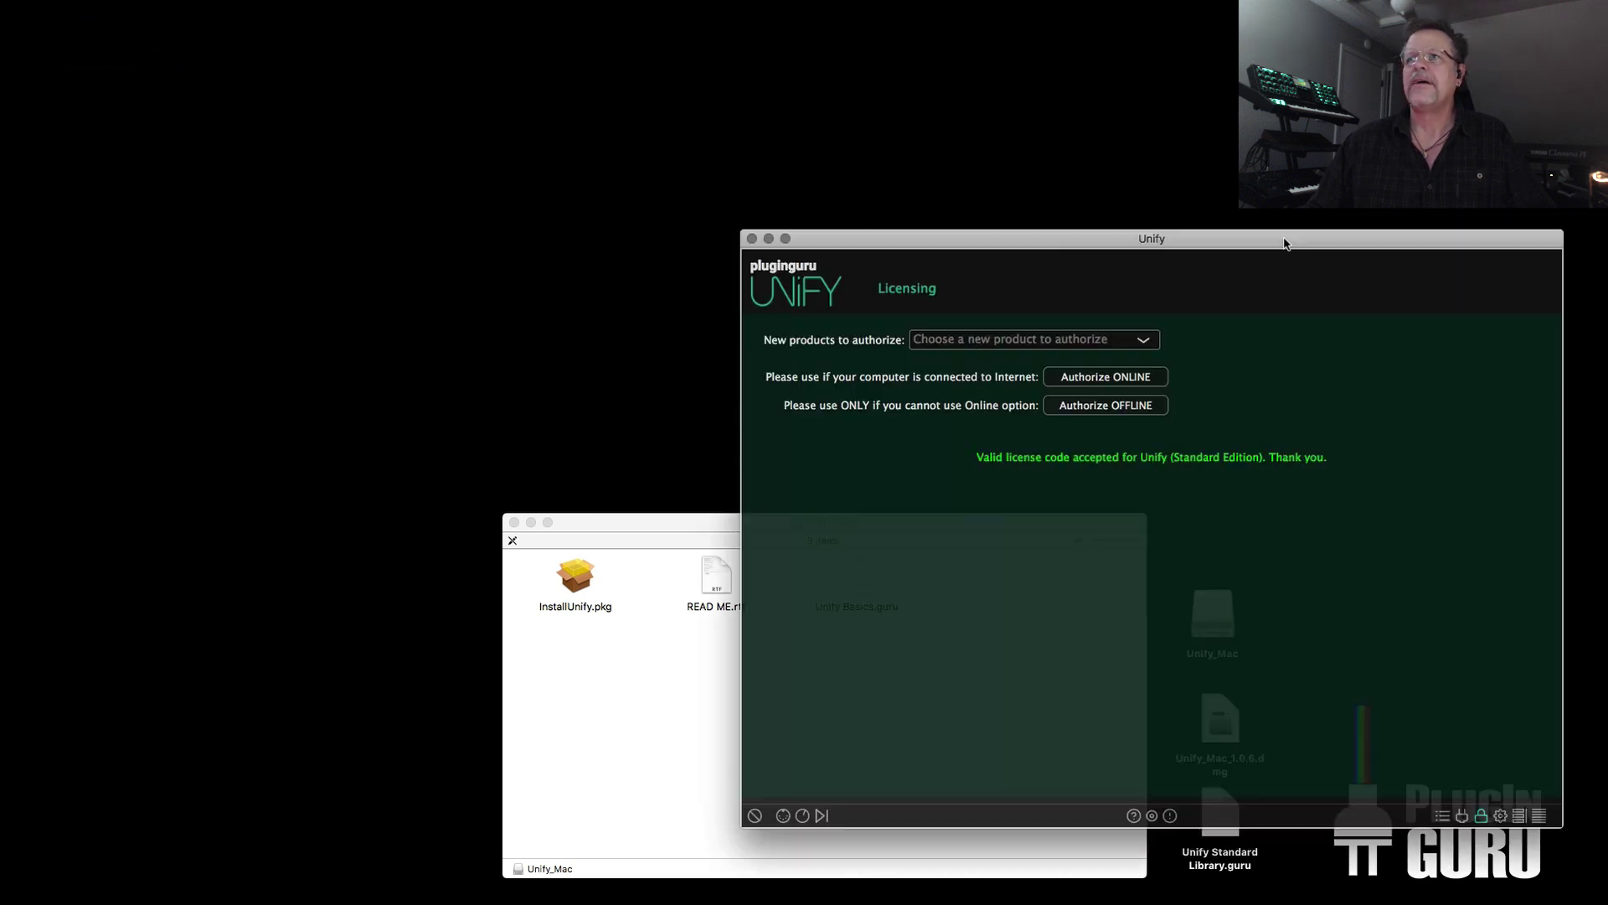
{"action": "left_click_drag", "start_coordinate": [1346, 233], "coordinate": [1126, 195]}
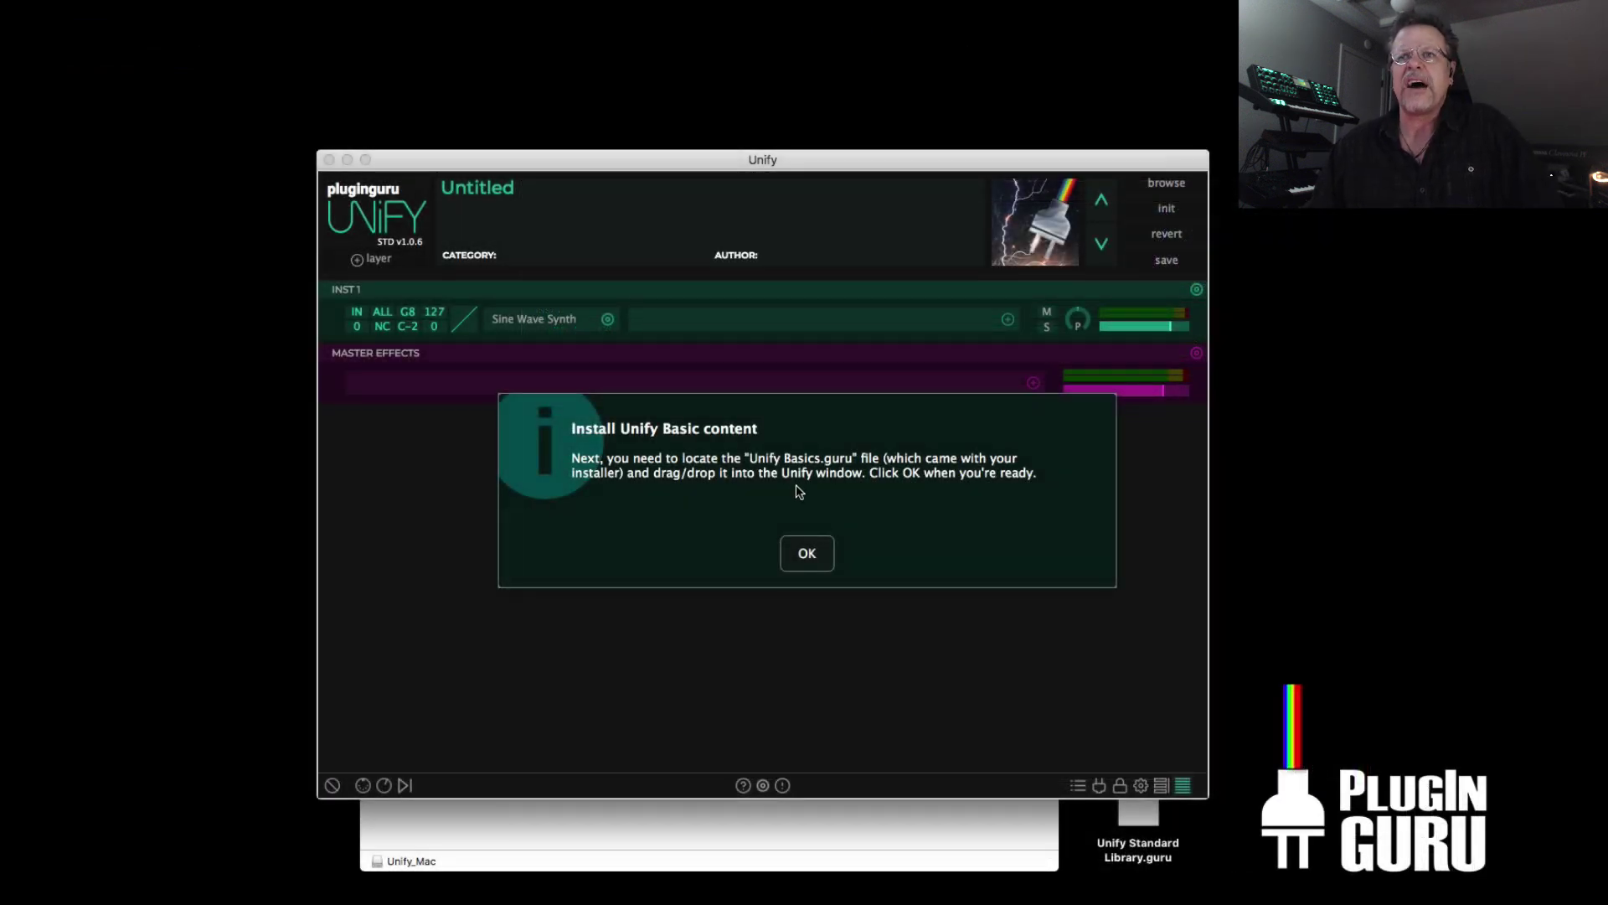
{"action": "left_click", "coordinate": [804, 556]}
{"action": "left_click", "coordinate": [897, 836]}
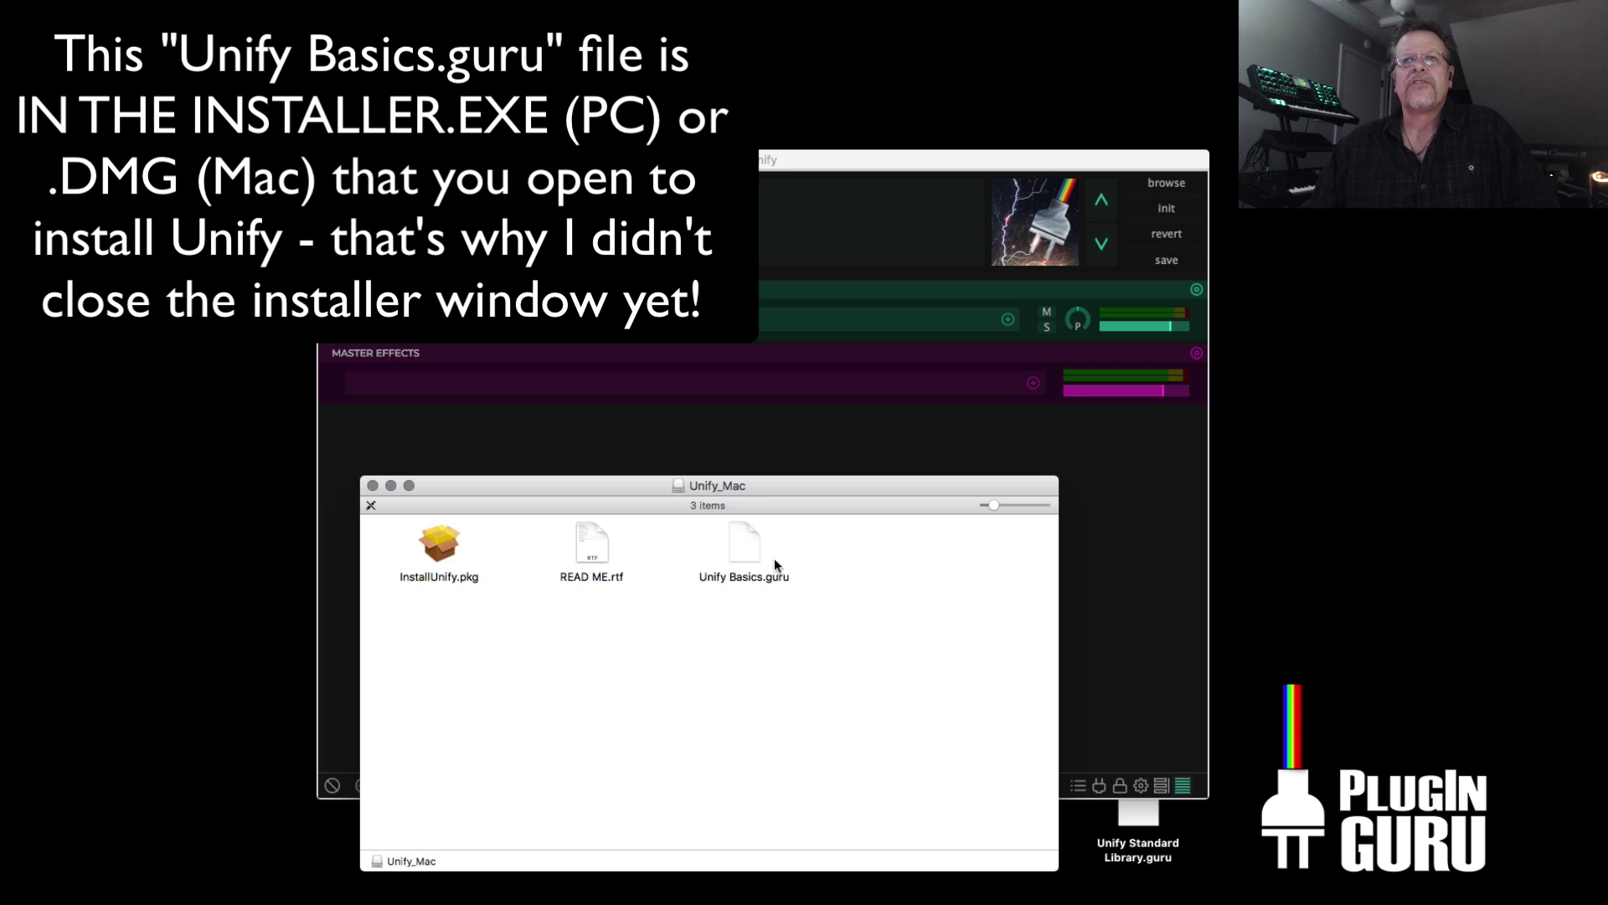
{"action": "left_click_drag", "start_coordinate": [740, 546], "coordinate": [752, 419]}
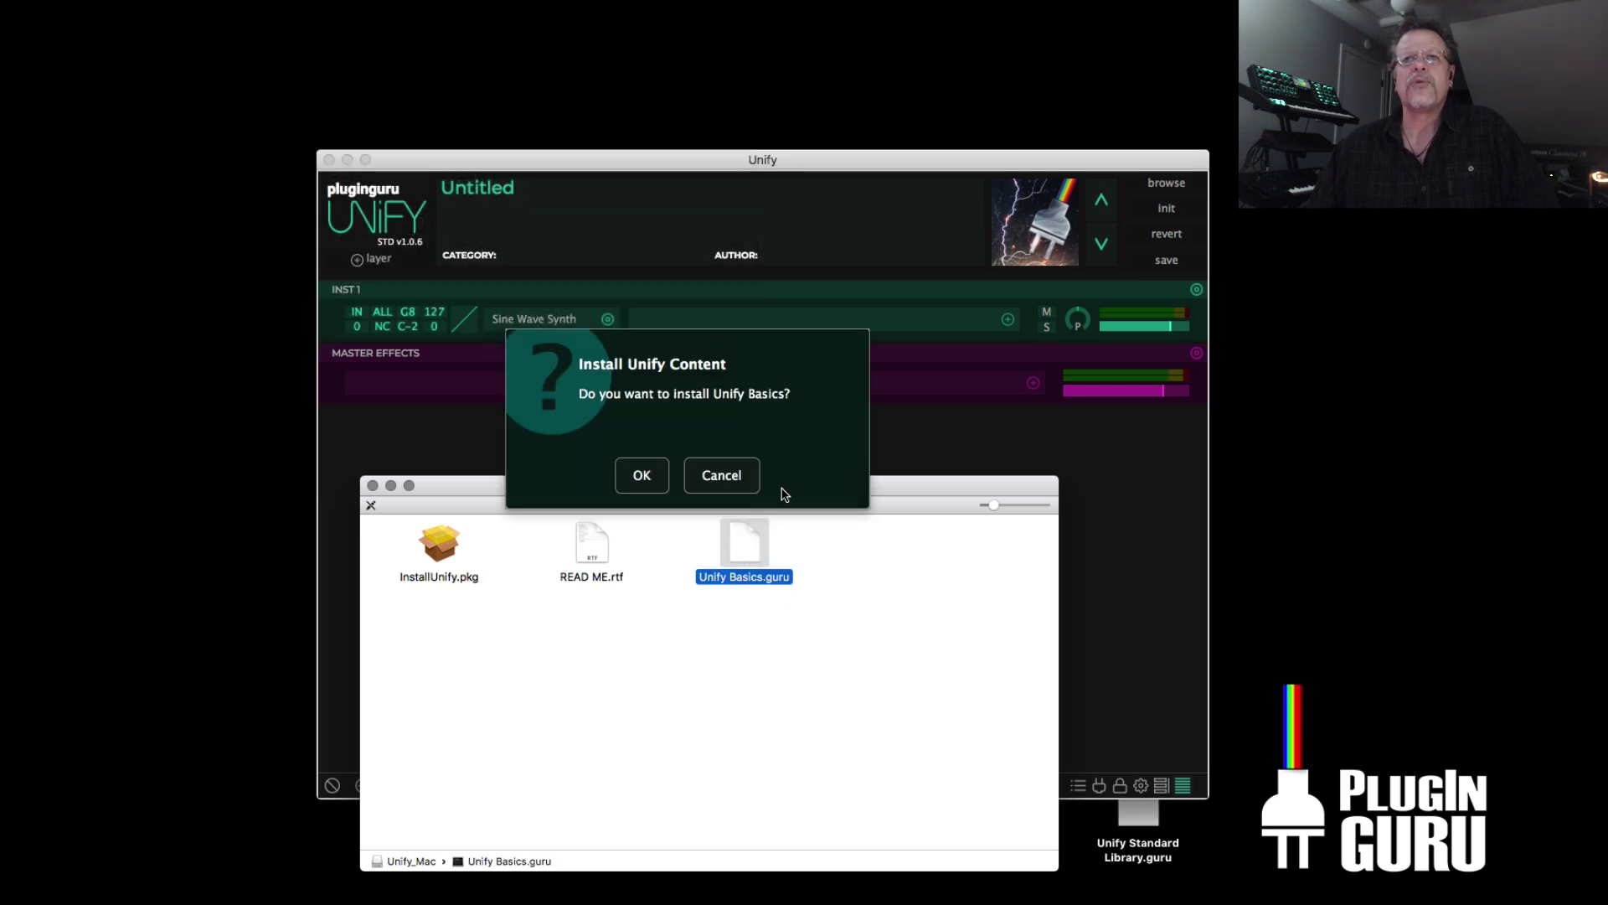
{"action": "left_click", "coordinate": [642, 478]}
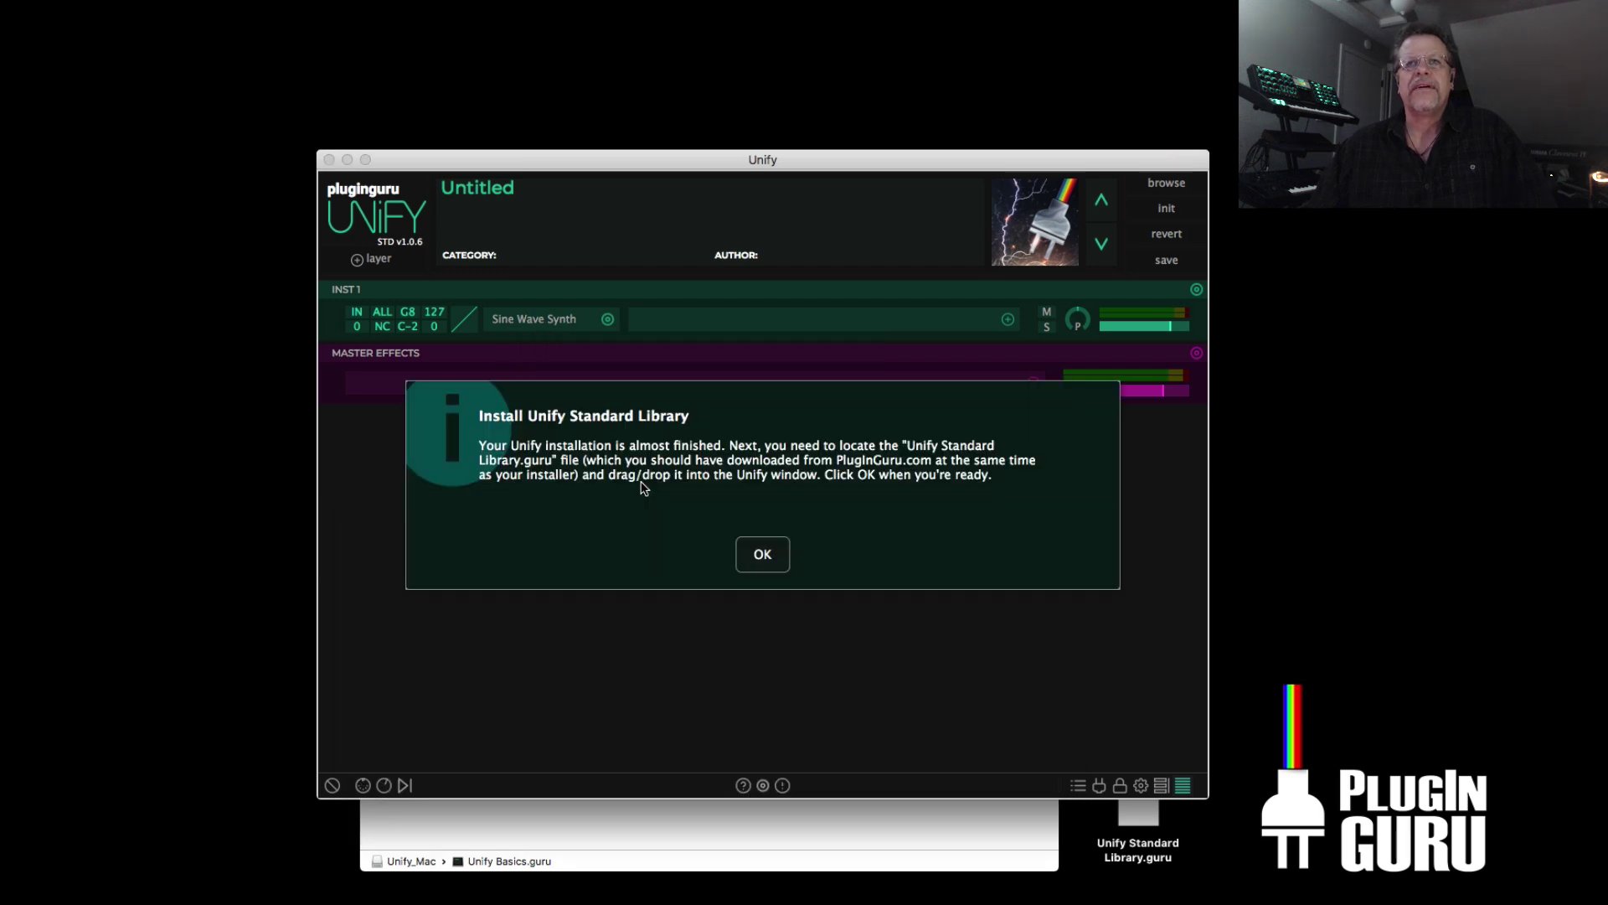
{"action": "left_click", "coordinate": [763, 560]}
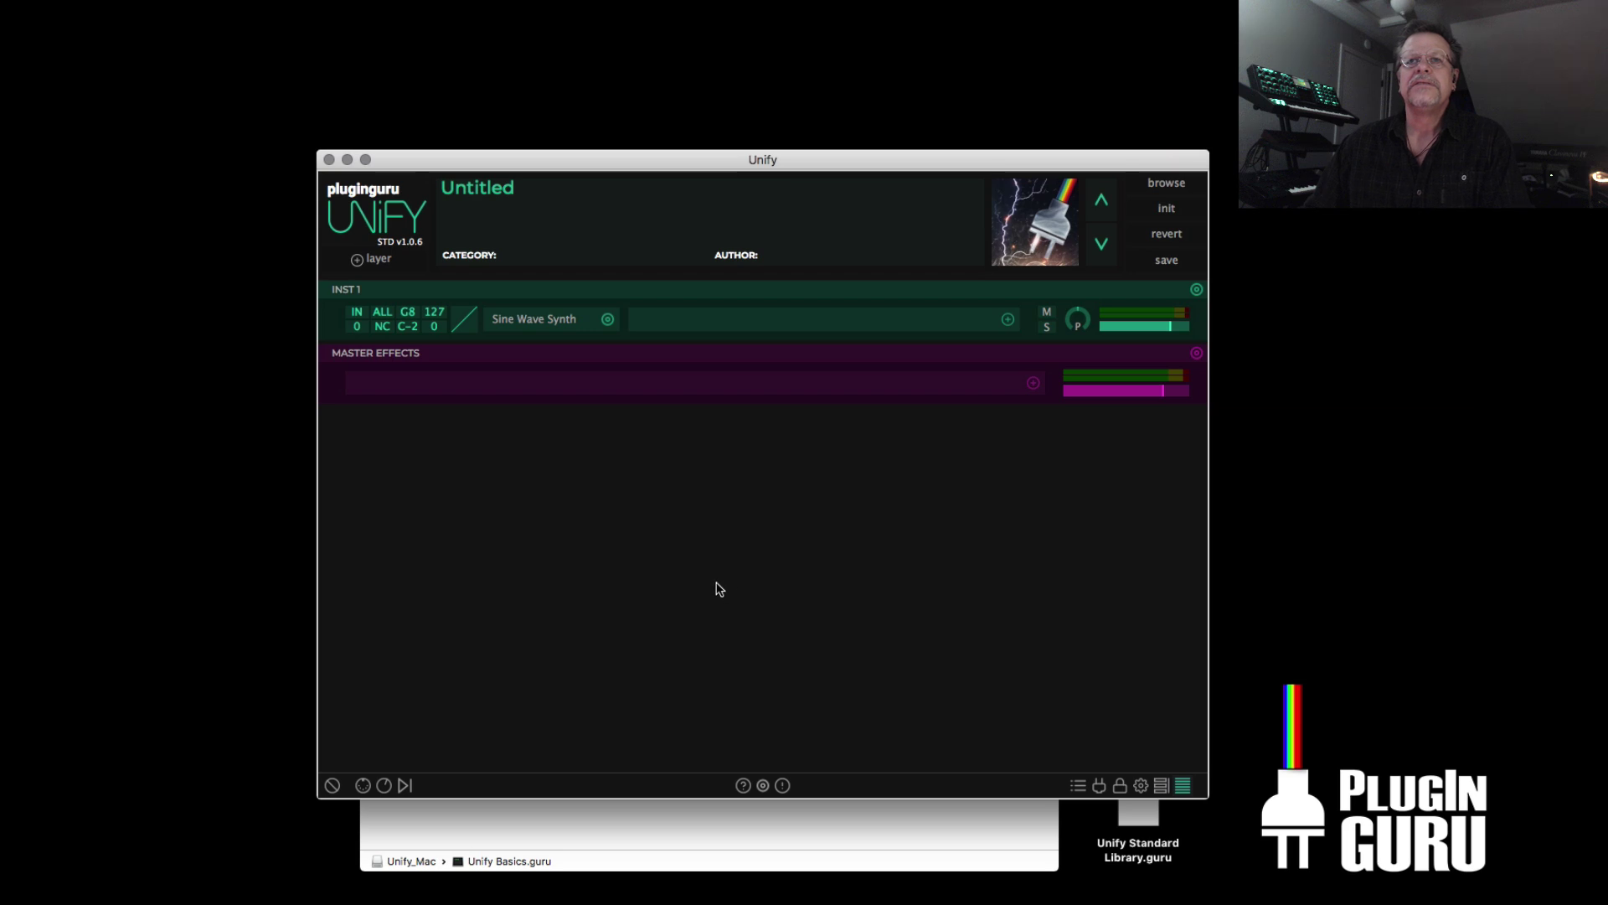
- Open Unify's patch browser, refresh the patch list, and select USER Patch
{"action": "left_click", "coordinate": [1181, 183]}
{"action": "left_click_drag", "start_coordinate": [1224, 154], "coordinate": [957, 115]}
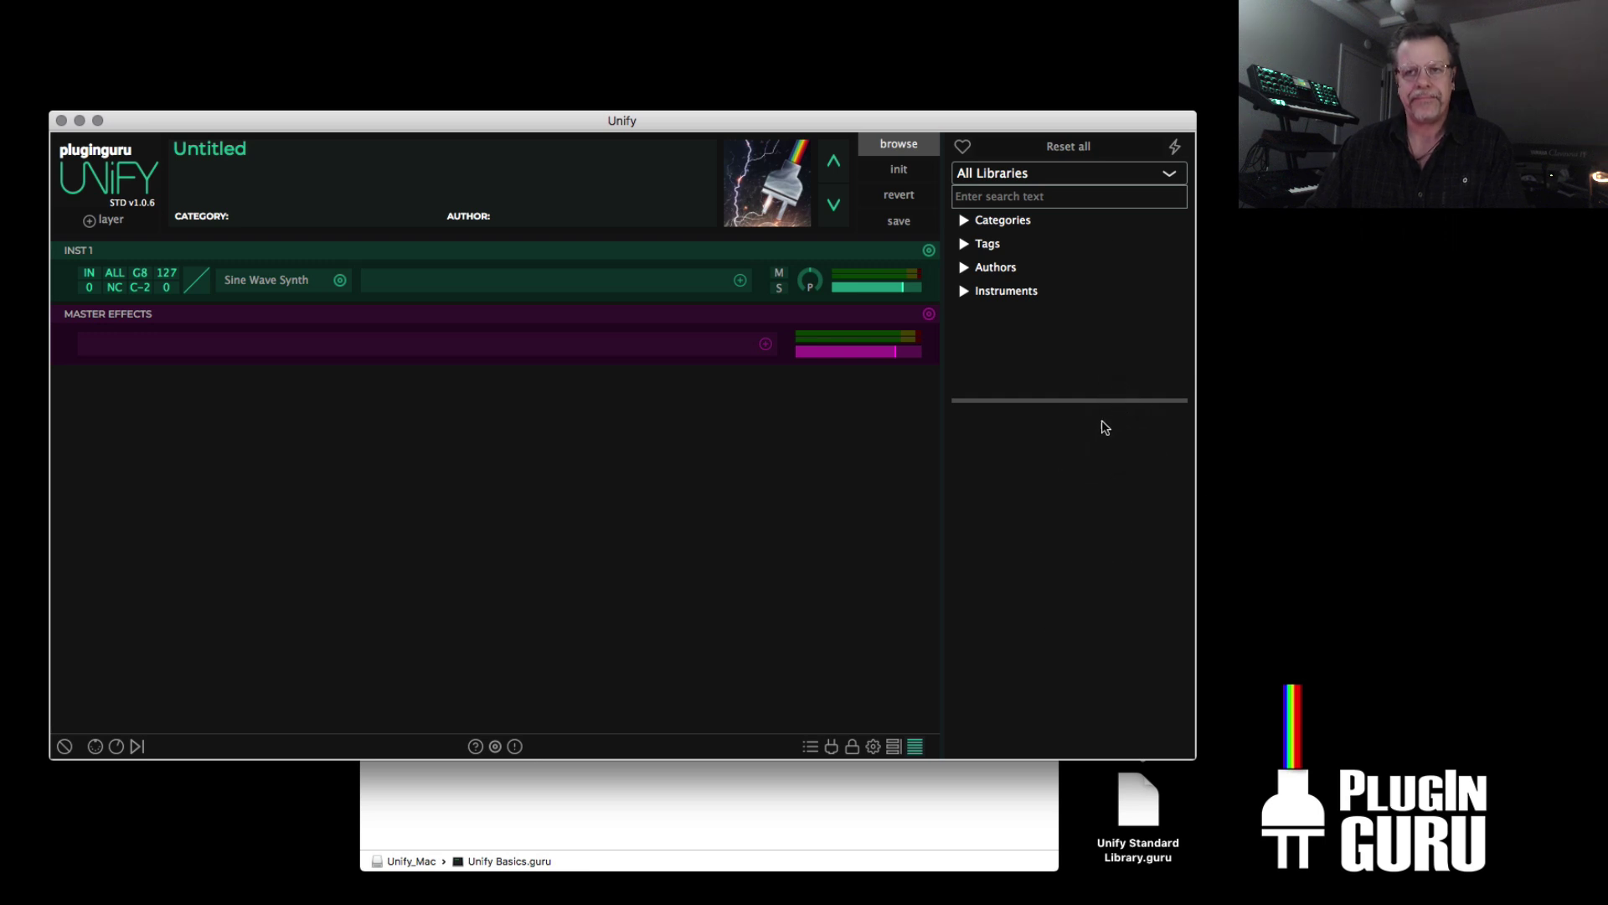
{"action": "left_click", "coordinate": [1174, 148]}
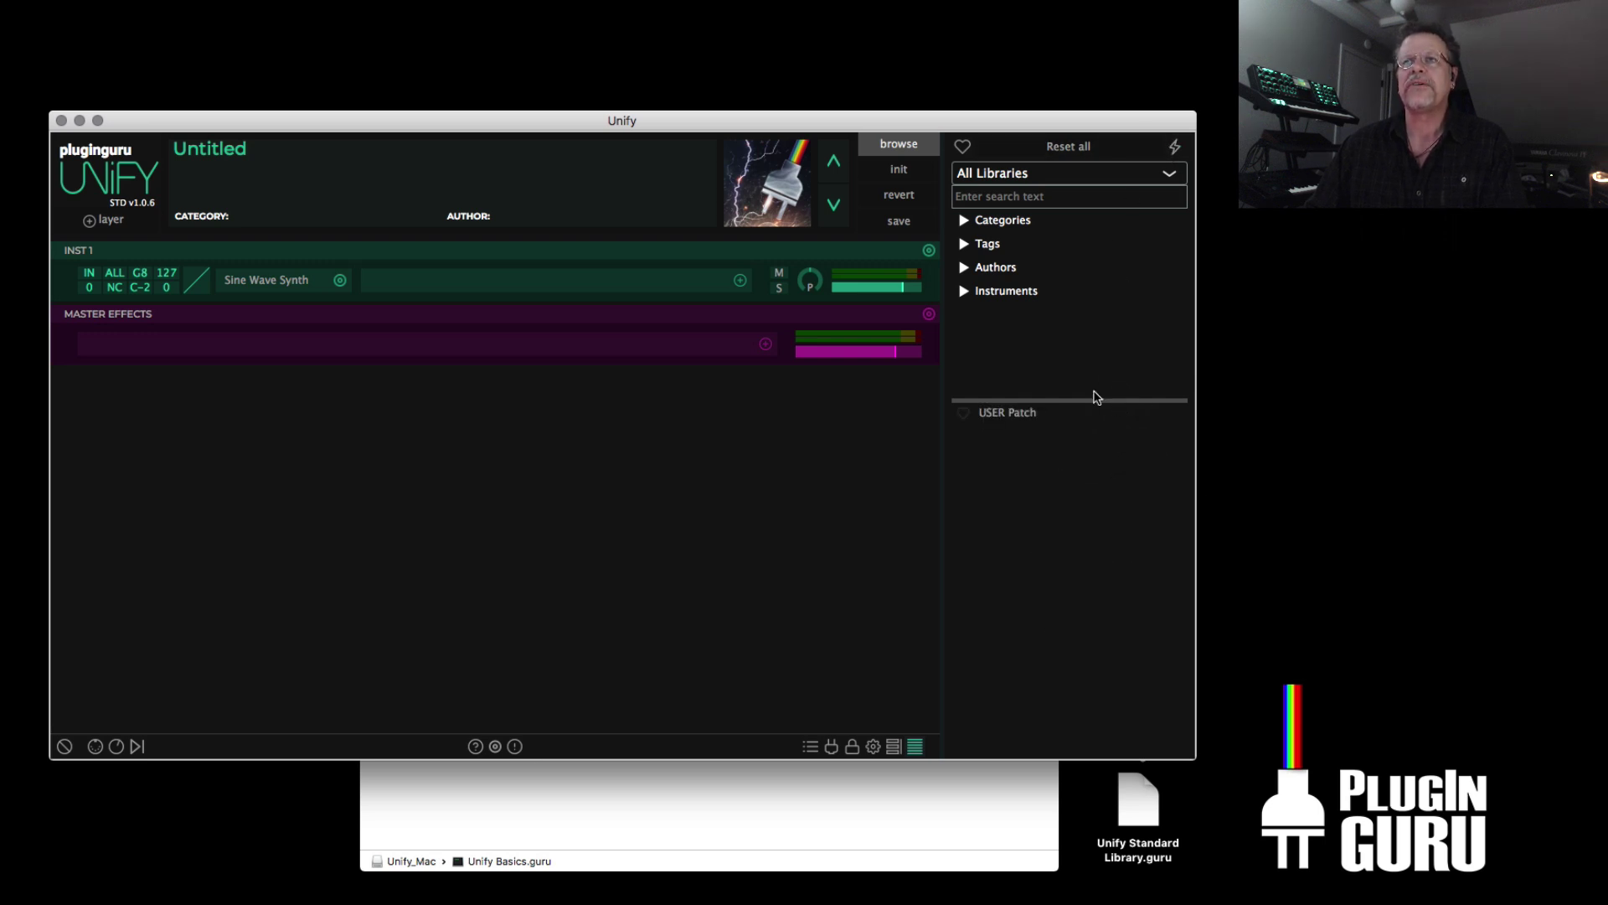
{"action": "left_click", "coordinate": [1022, 417]}
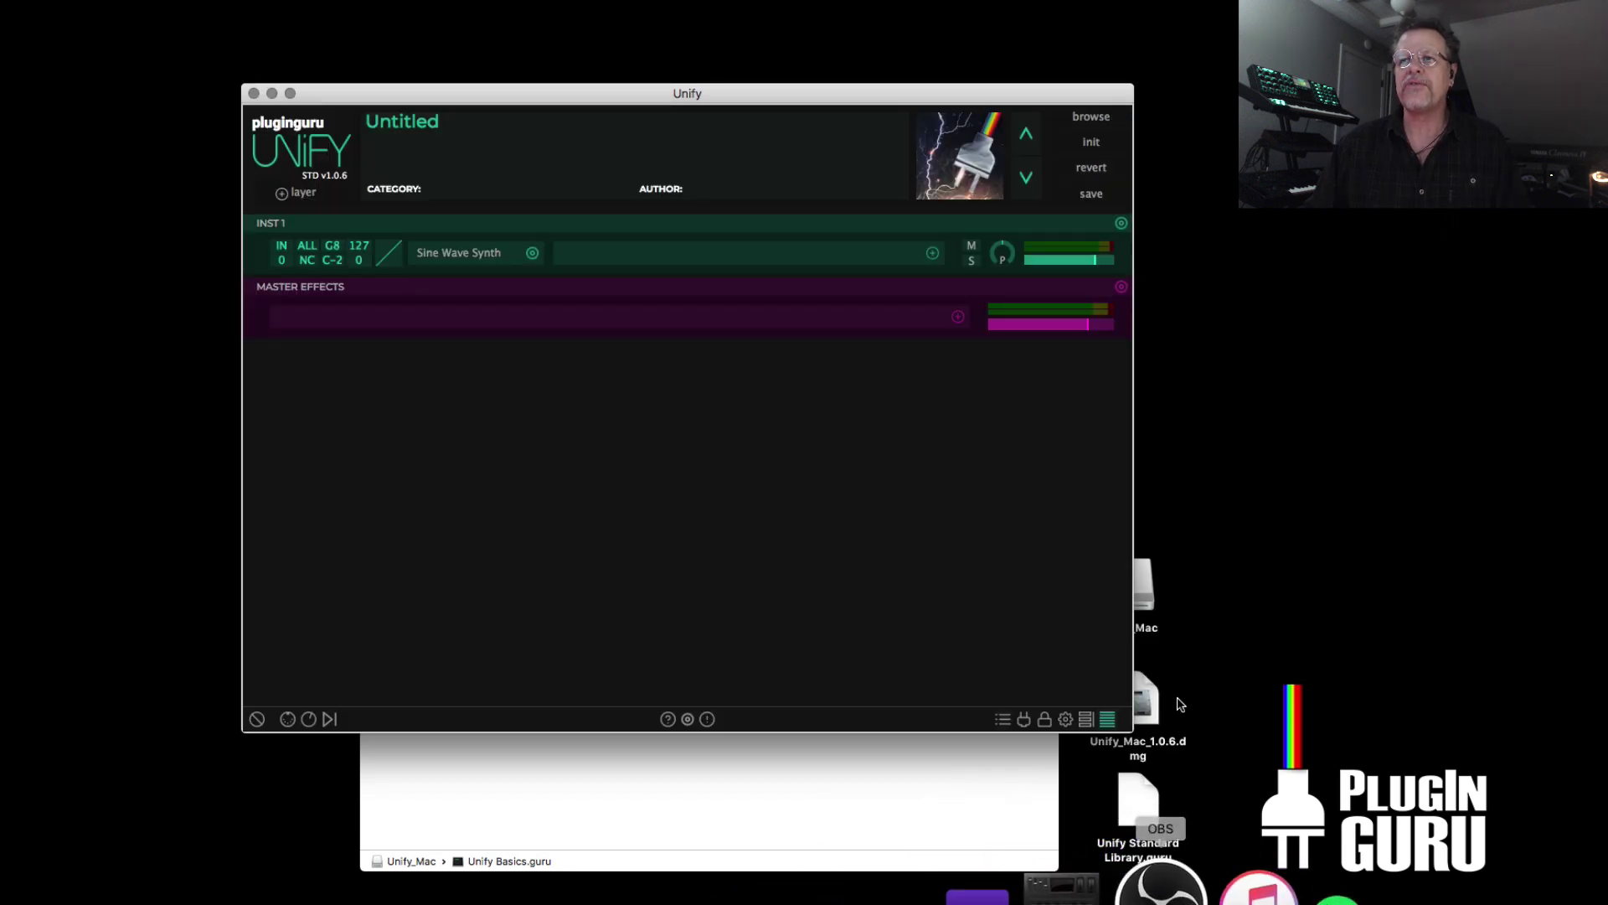
- Place the Unify Standard Library.guru file beside the Unify window on the desktop and install it into Unify
{"action": "left_click_drag", "start_coordinate": [1138, 802], "coordinate": [1243, 612]}
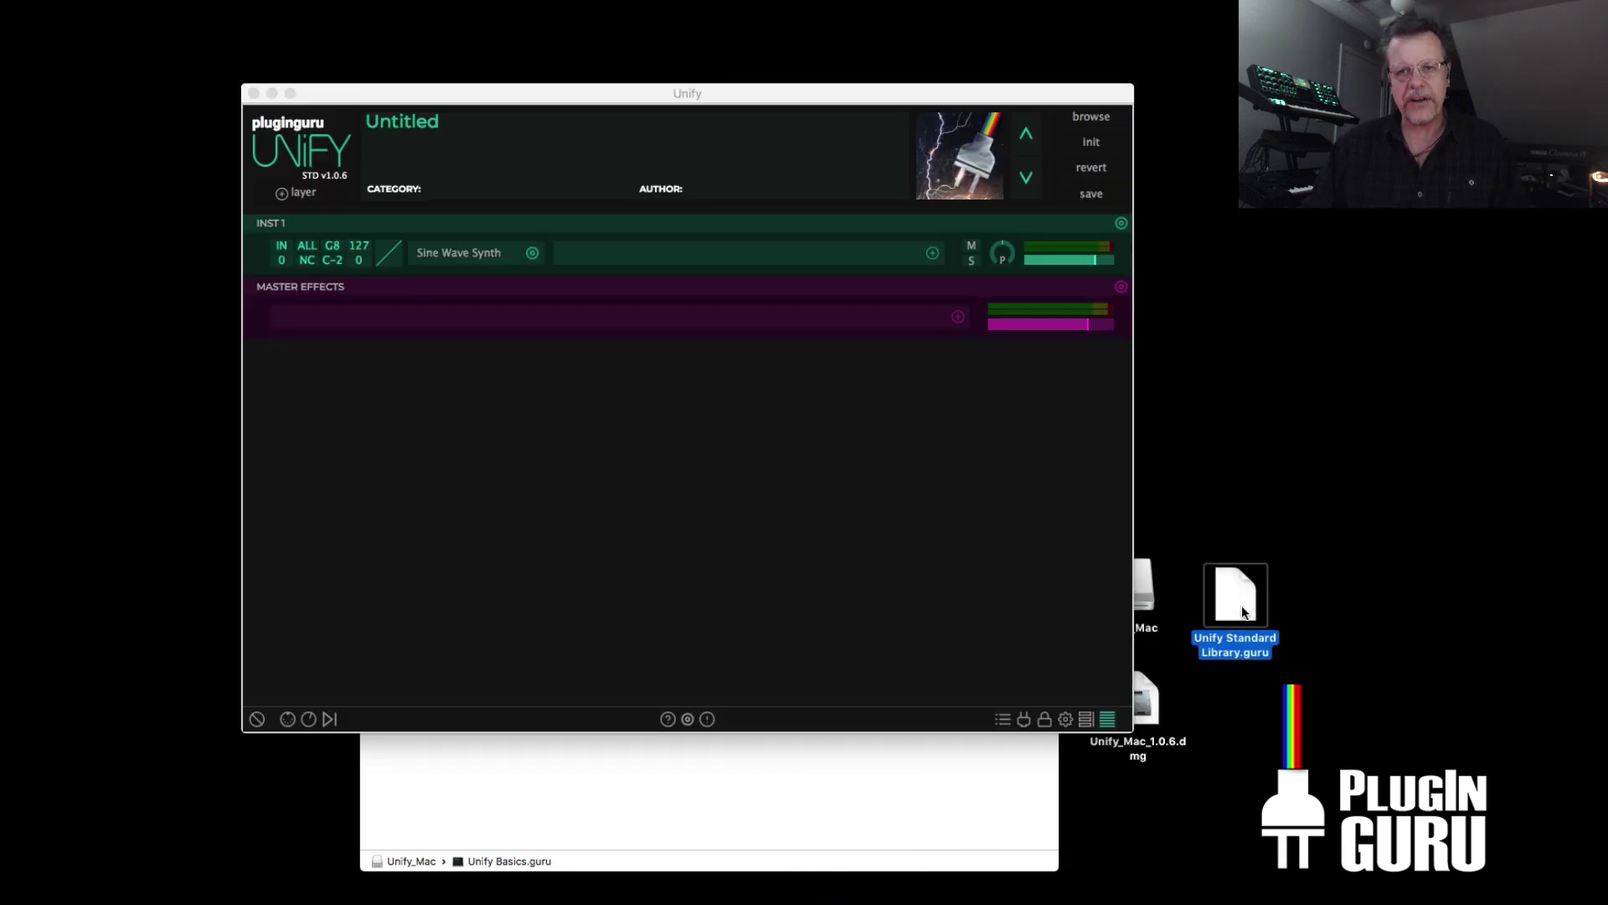
{"action": "left_click", "coordinate": [806, 506]}
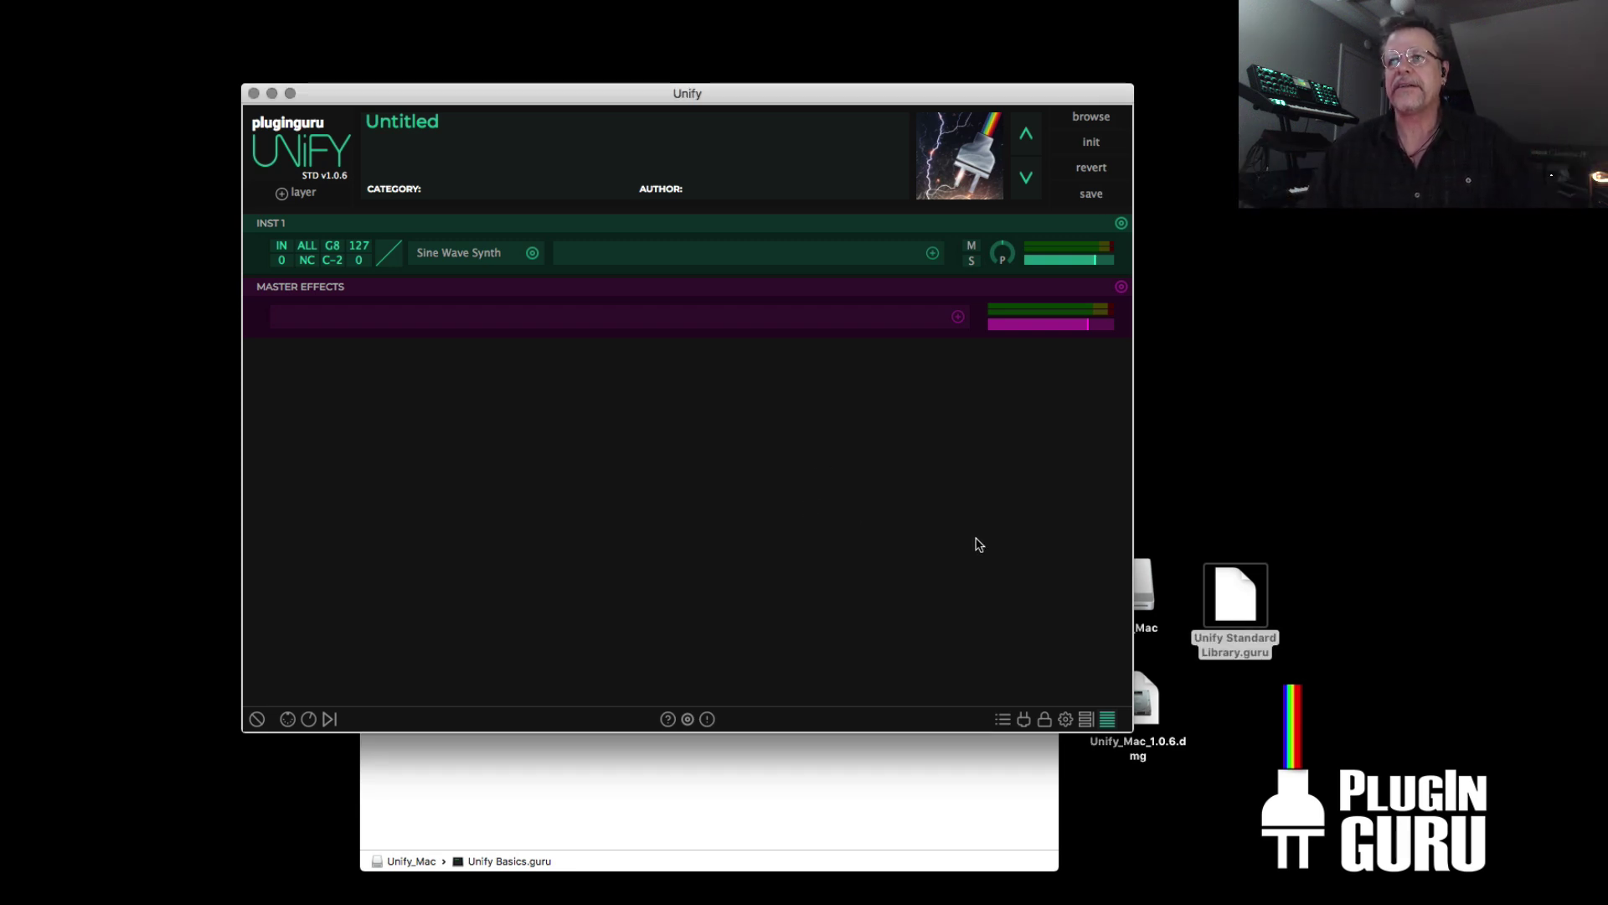
{"action": "left_click_drag", "start_coordinate": [1242, 600], "coordinate": [707, 453]}
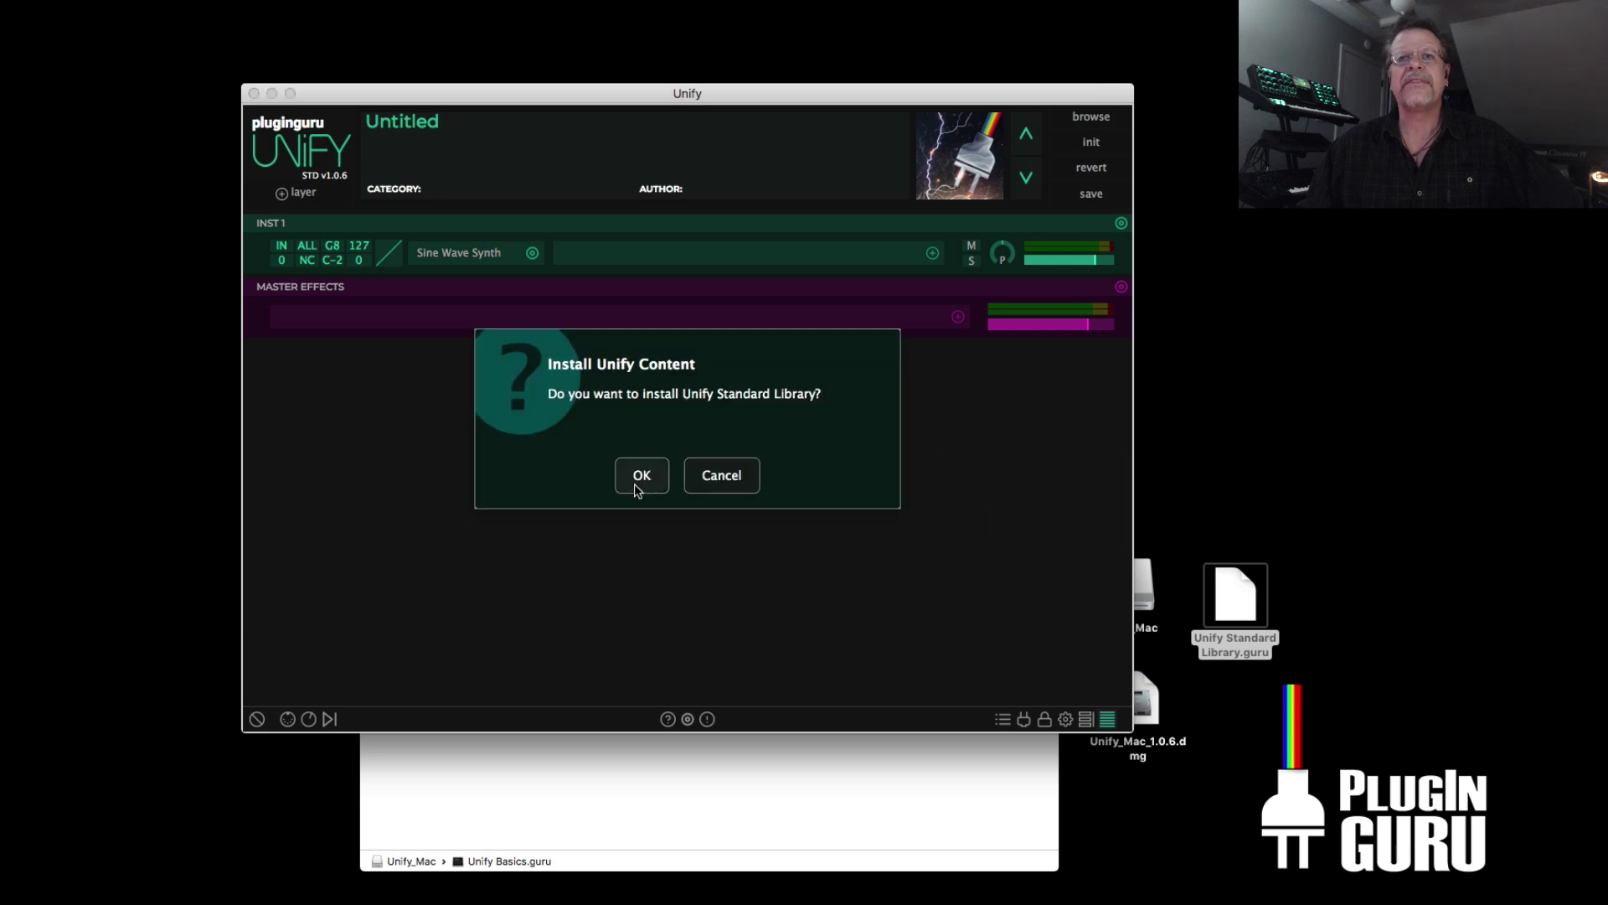
{"action": "left_click", "coordinate": [639, 486]}
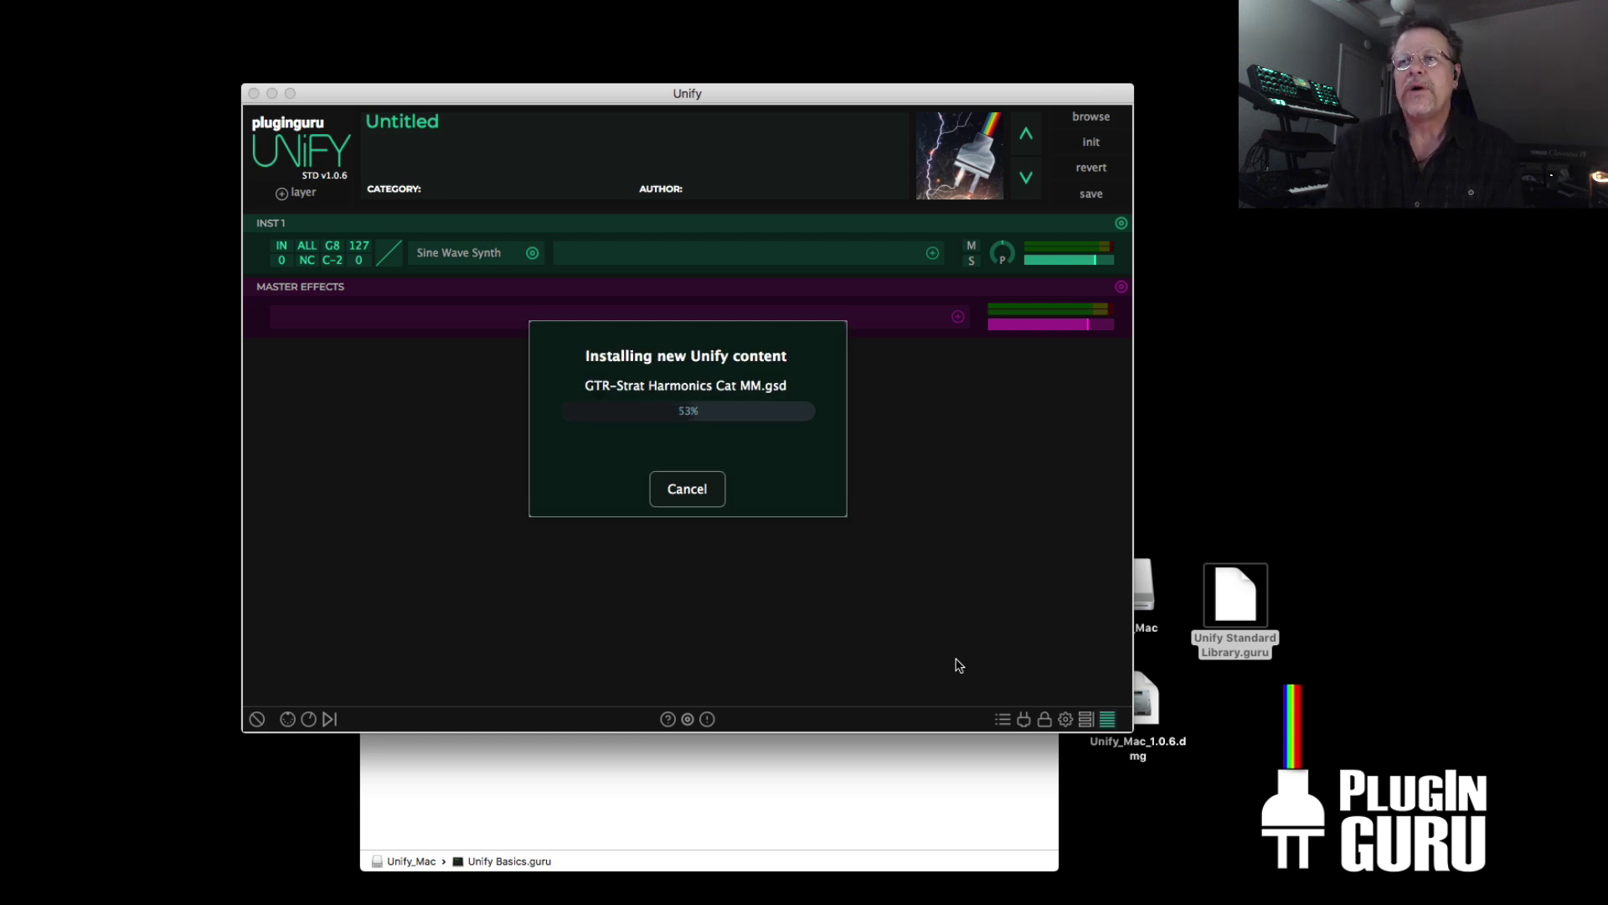
{"action": "left_click_drag", "start_coordinate": [1224, 602], "coordinate": [797, 494]}
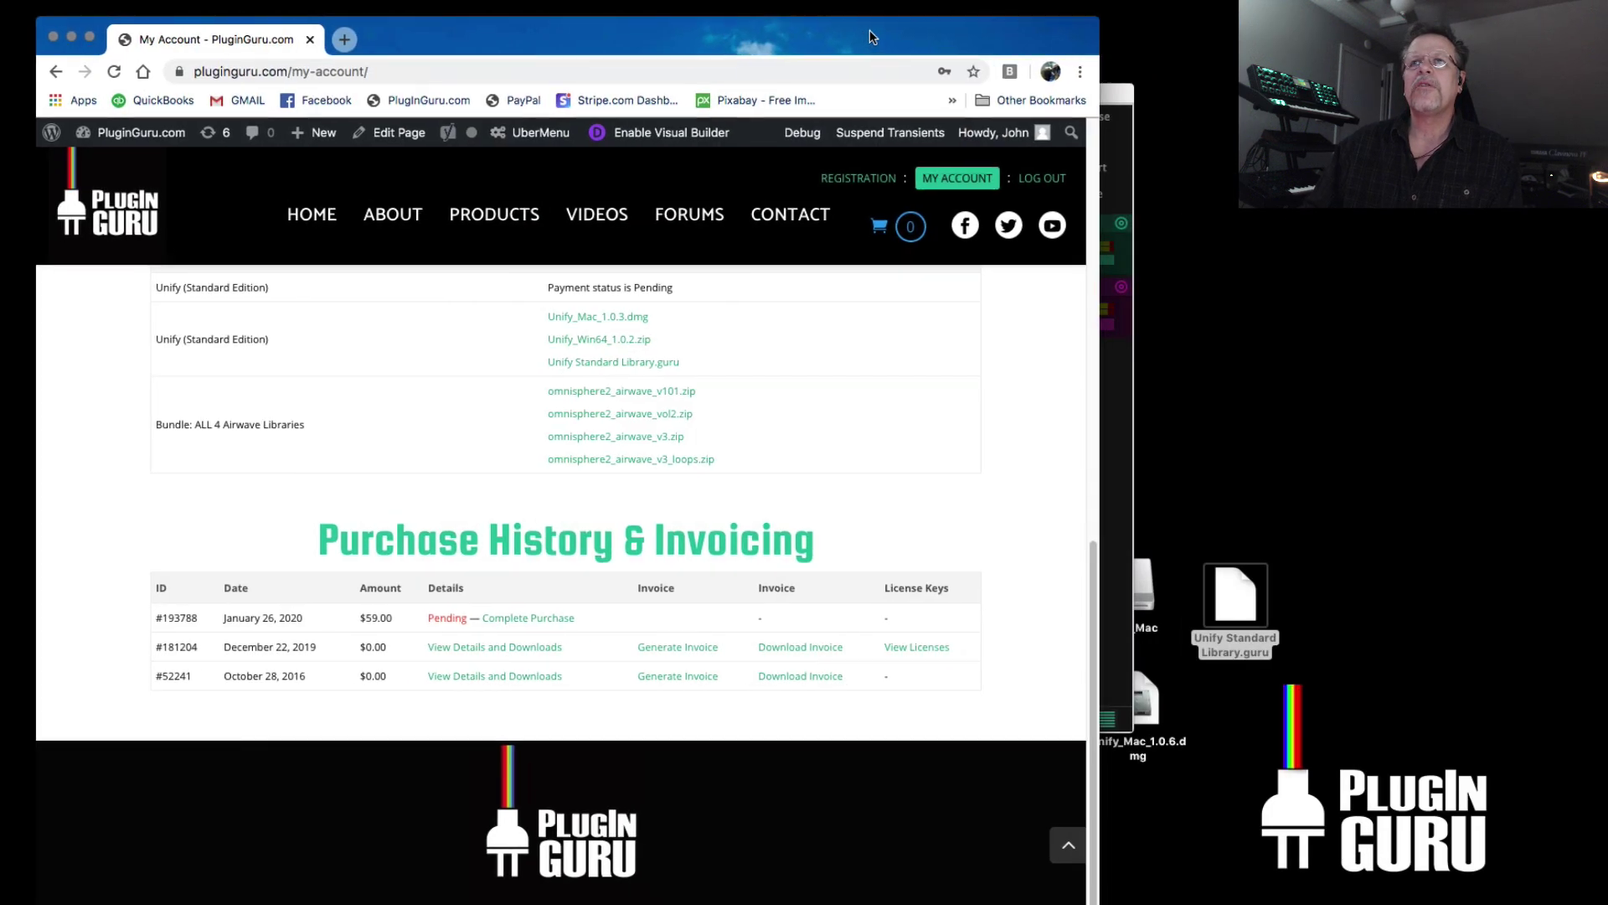
- Review the Unify downloads and purchase history on the PluginGuru My Account page
{"action": "left_click_drag", "start_coordinate": [870, 37], "coordinate": [1019, 0]}
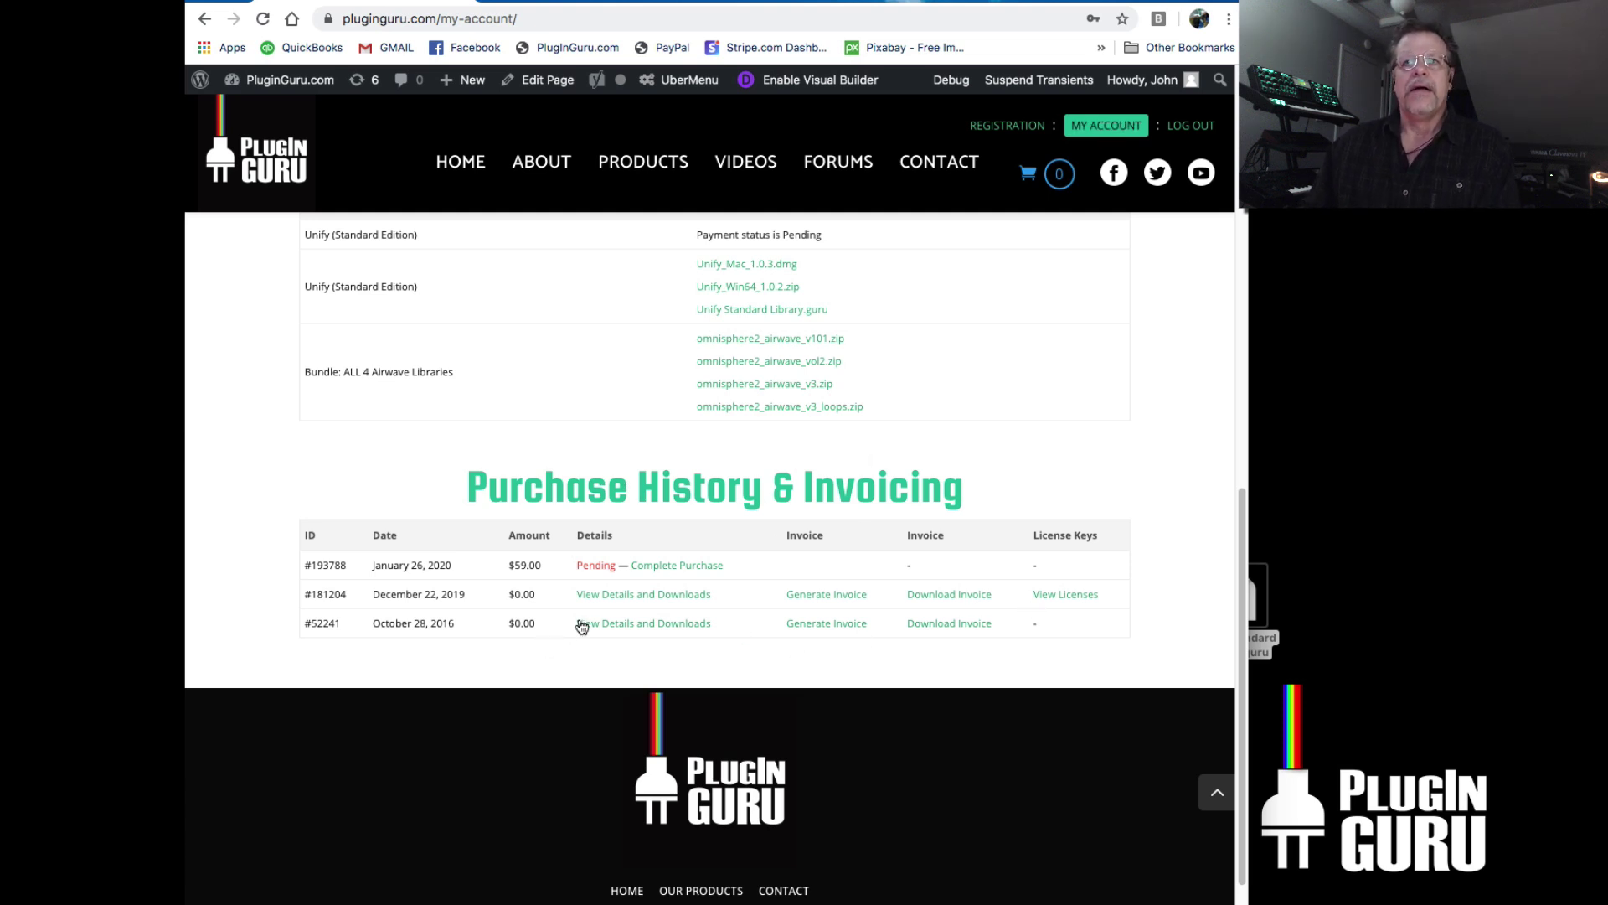
{"action": "scroll", "coordinate": [695, 477], "scroll_direction": "up", "scroll_amount": 2}
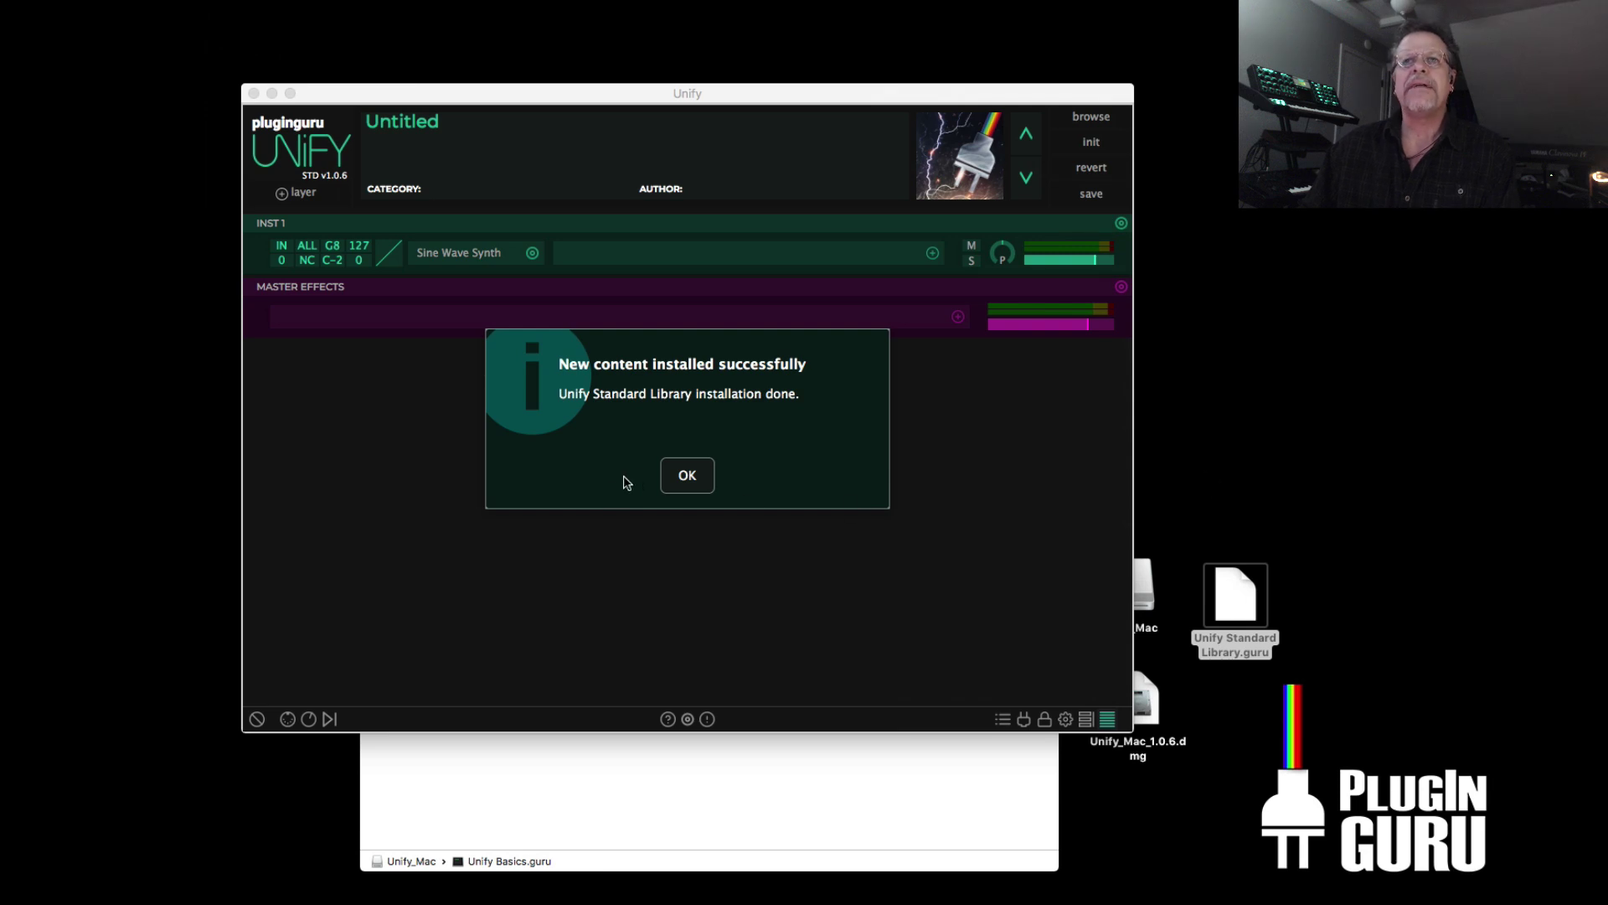
- Acknowledge the completed library installation and load the patch BASS SPLIT - Road to KalimbaVille from the patch browser
{"action": "left_click", "coordinate": [689, 477]}
{"action": "left_click", "coordinate": [688, 477]}
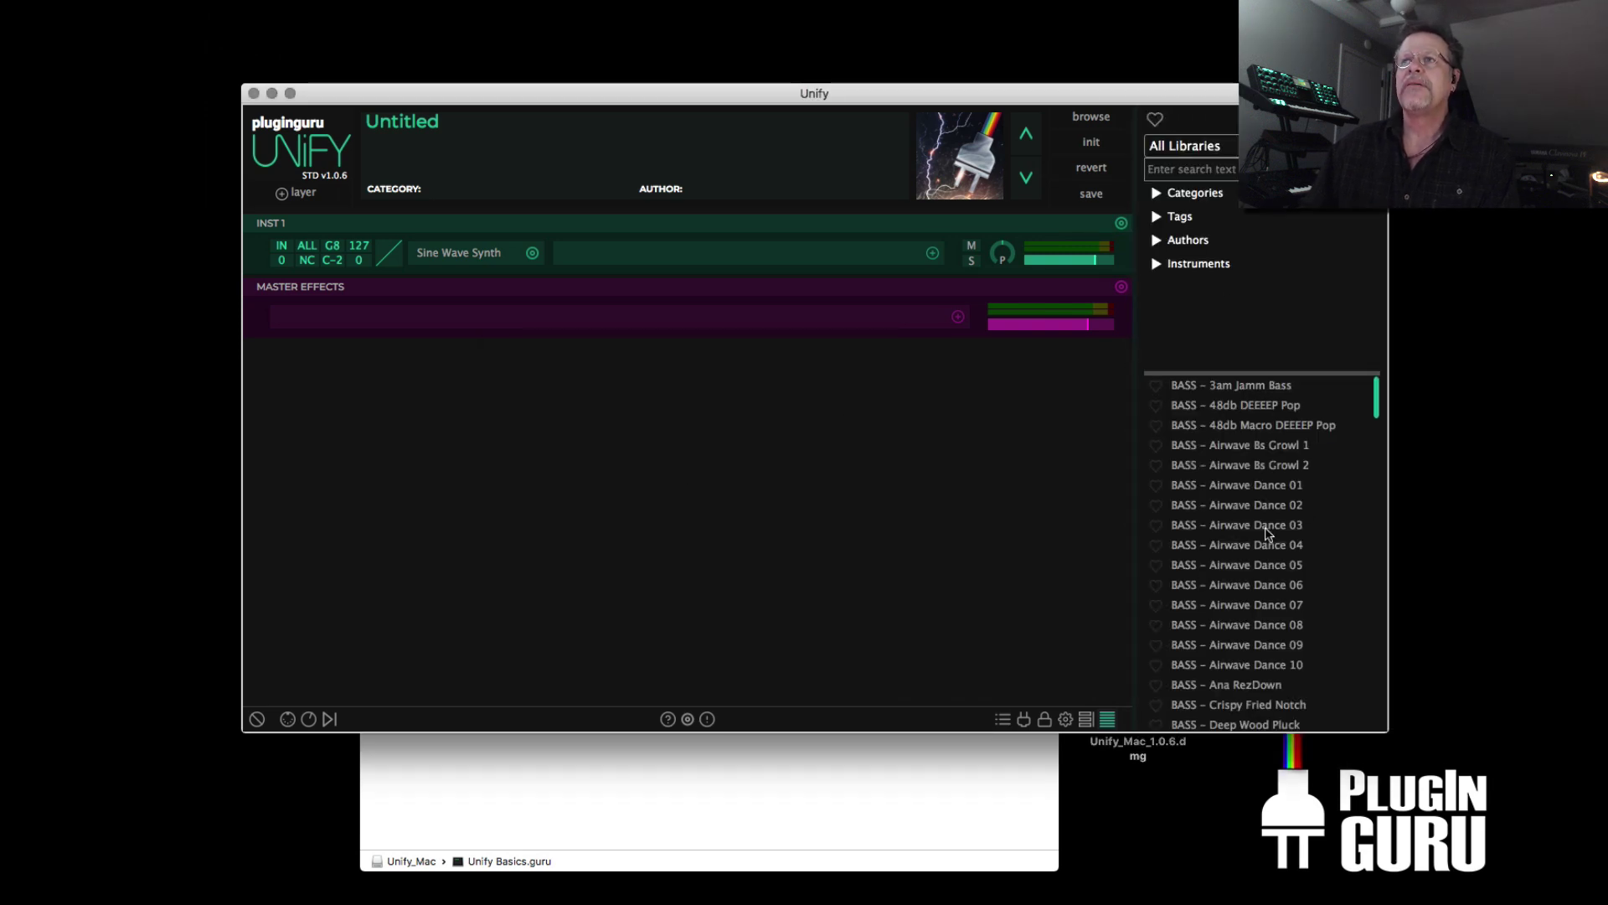
{"action": "scroll", "coordinate": [1256, 570], "scroll_direction": "down", "scroll_amount": 10}
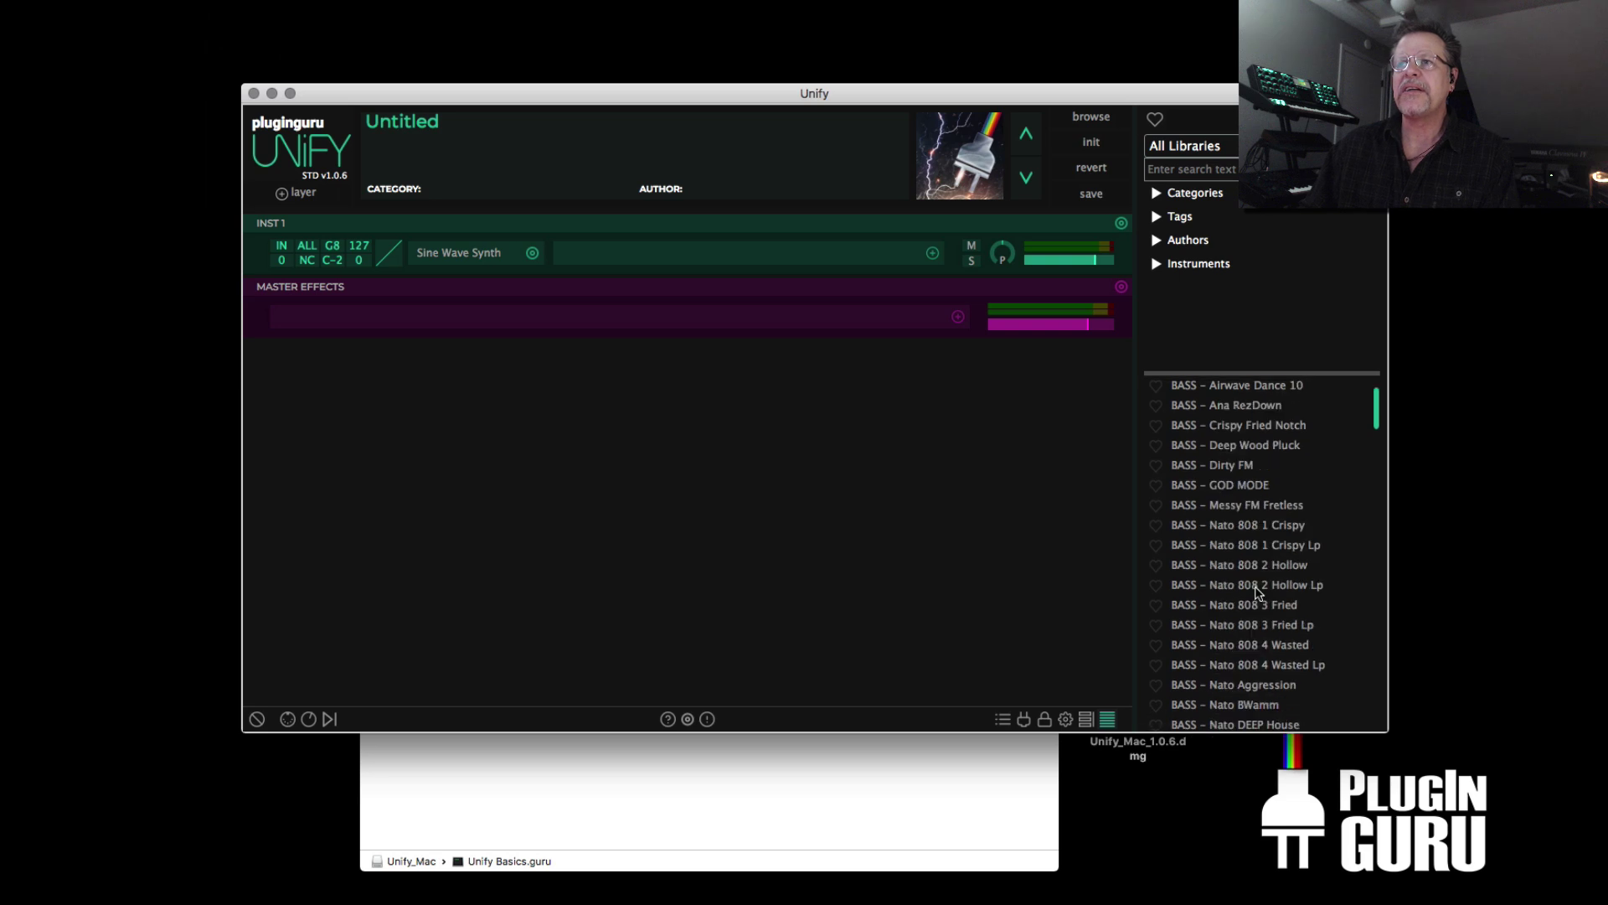
{"action": "scroll", "coordinate": [1255, 594], "scroll_direction": "down", "scroll_amount": 8}
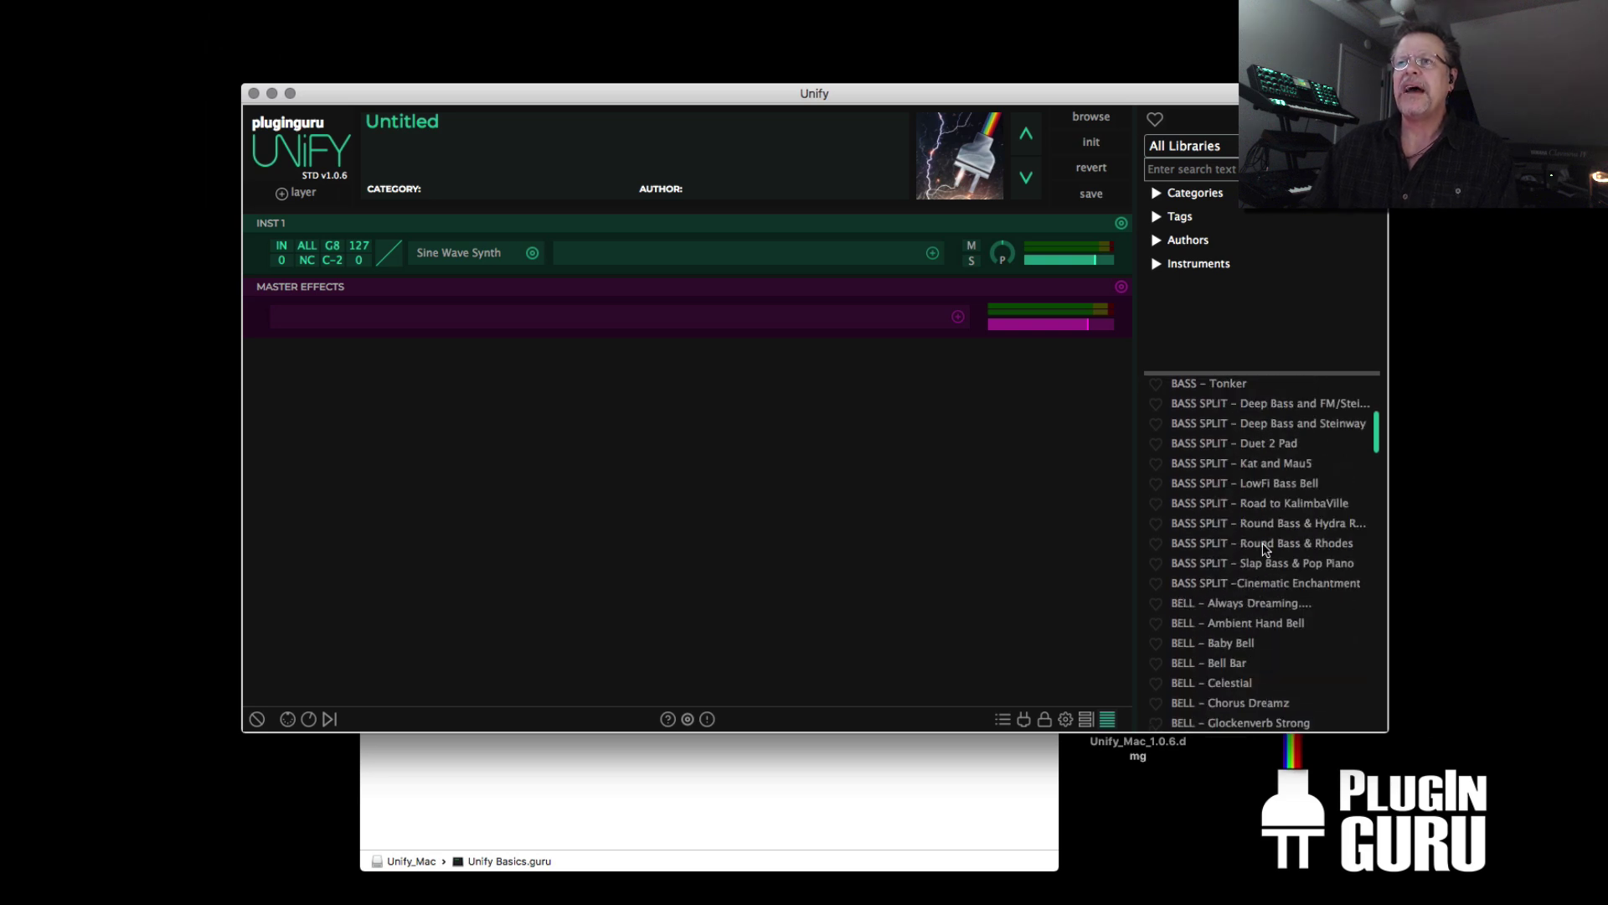
{"action": "left_click", "coordinate": [1268, 506]}
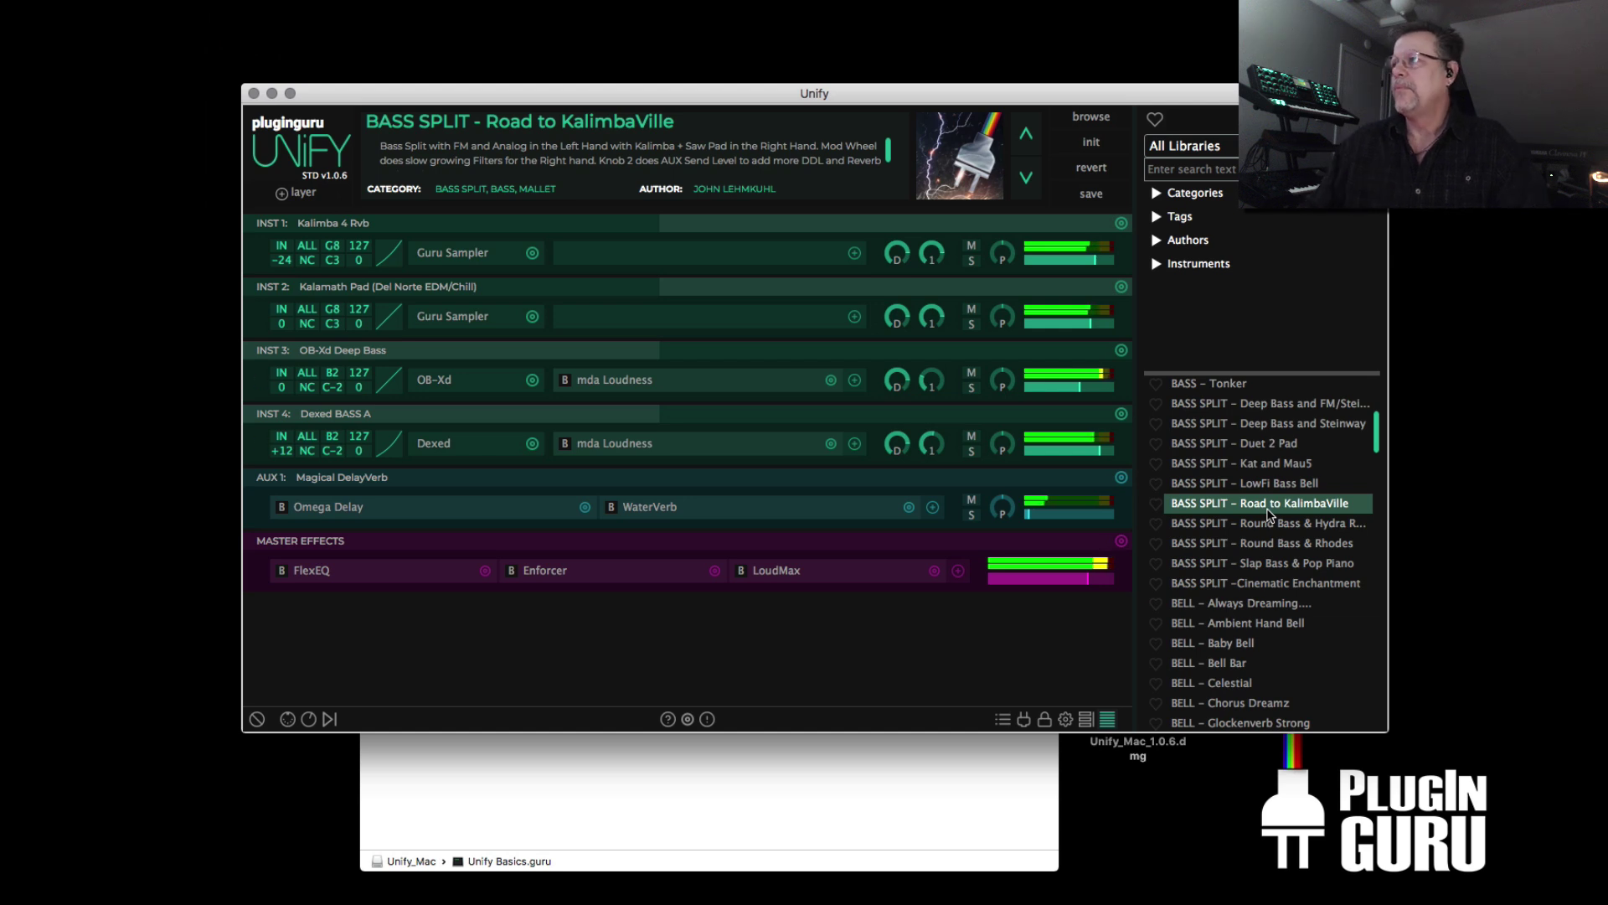
- Quit the standalone Unify application and close the Unify_Mac disk image window
{"action": "key", "text": "super+Tab"}
{"action": "key", "text": "super+Tab"}
{"action": "key", "text": "super+Tab"}
{"action": "key", "text": "super+Tab"}
{"action": "key", "text": "super+Tab"}
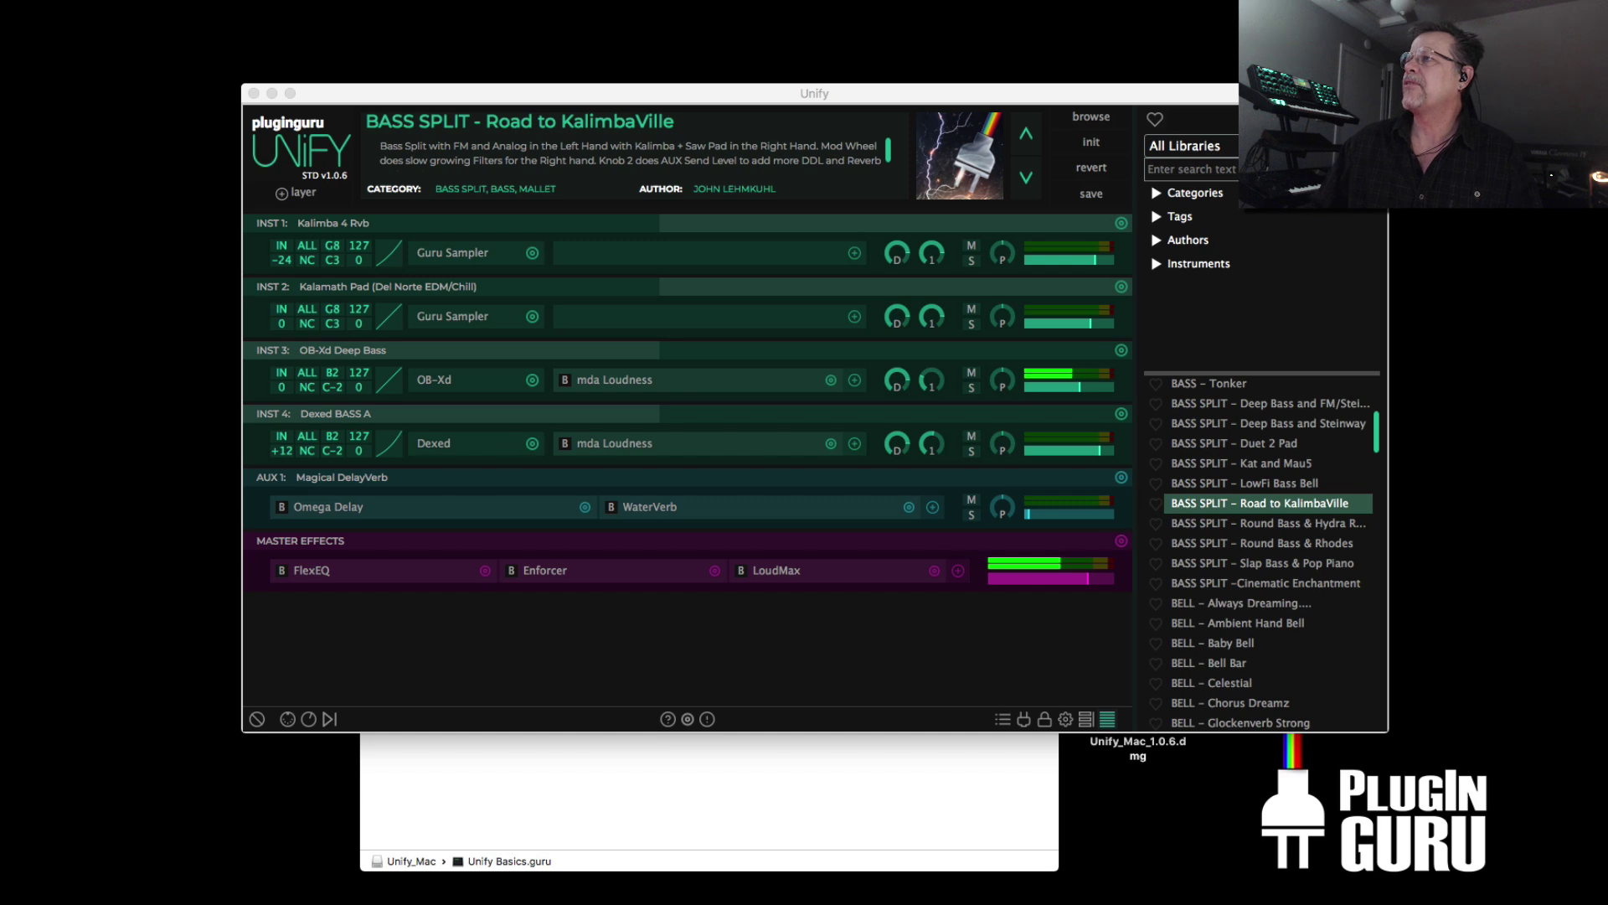
{"action": "left_click", "coordinate": [775, 101]}
{"action": "key", "text": "super+q"}
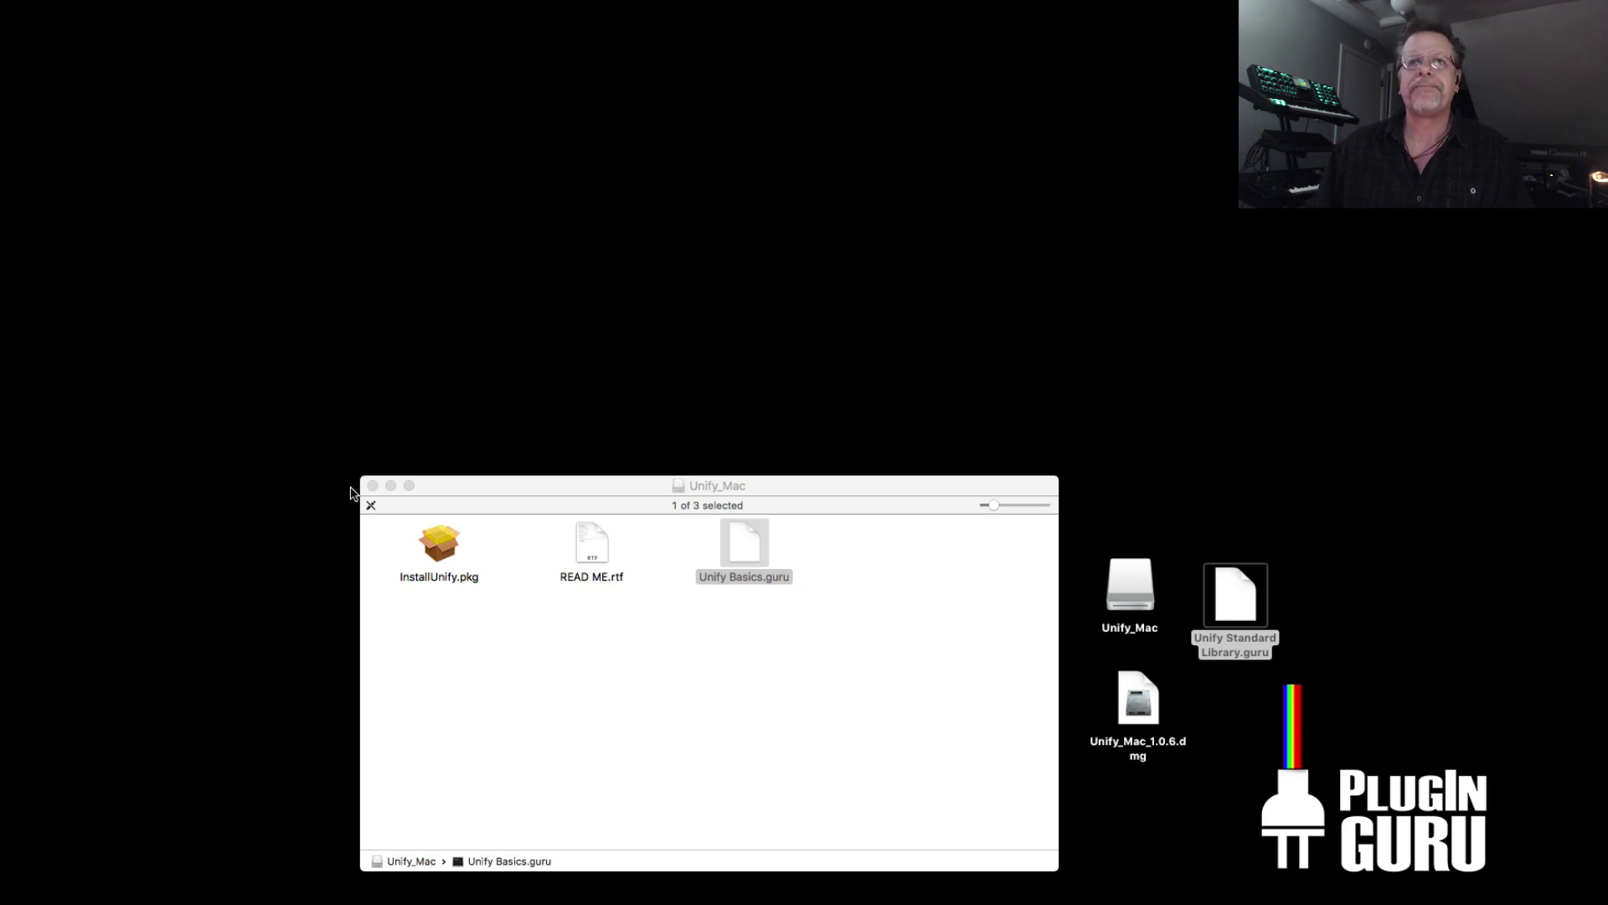
{"action": "left_click", "coordinate": [752, 549]}
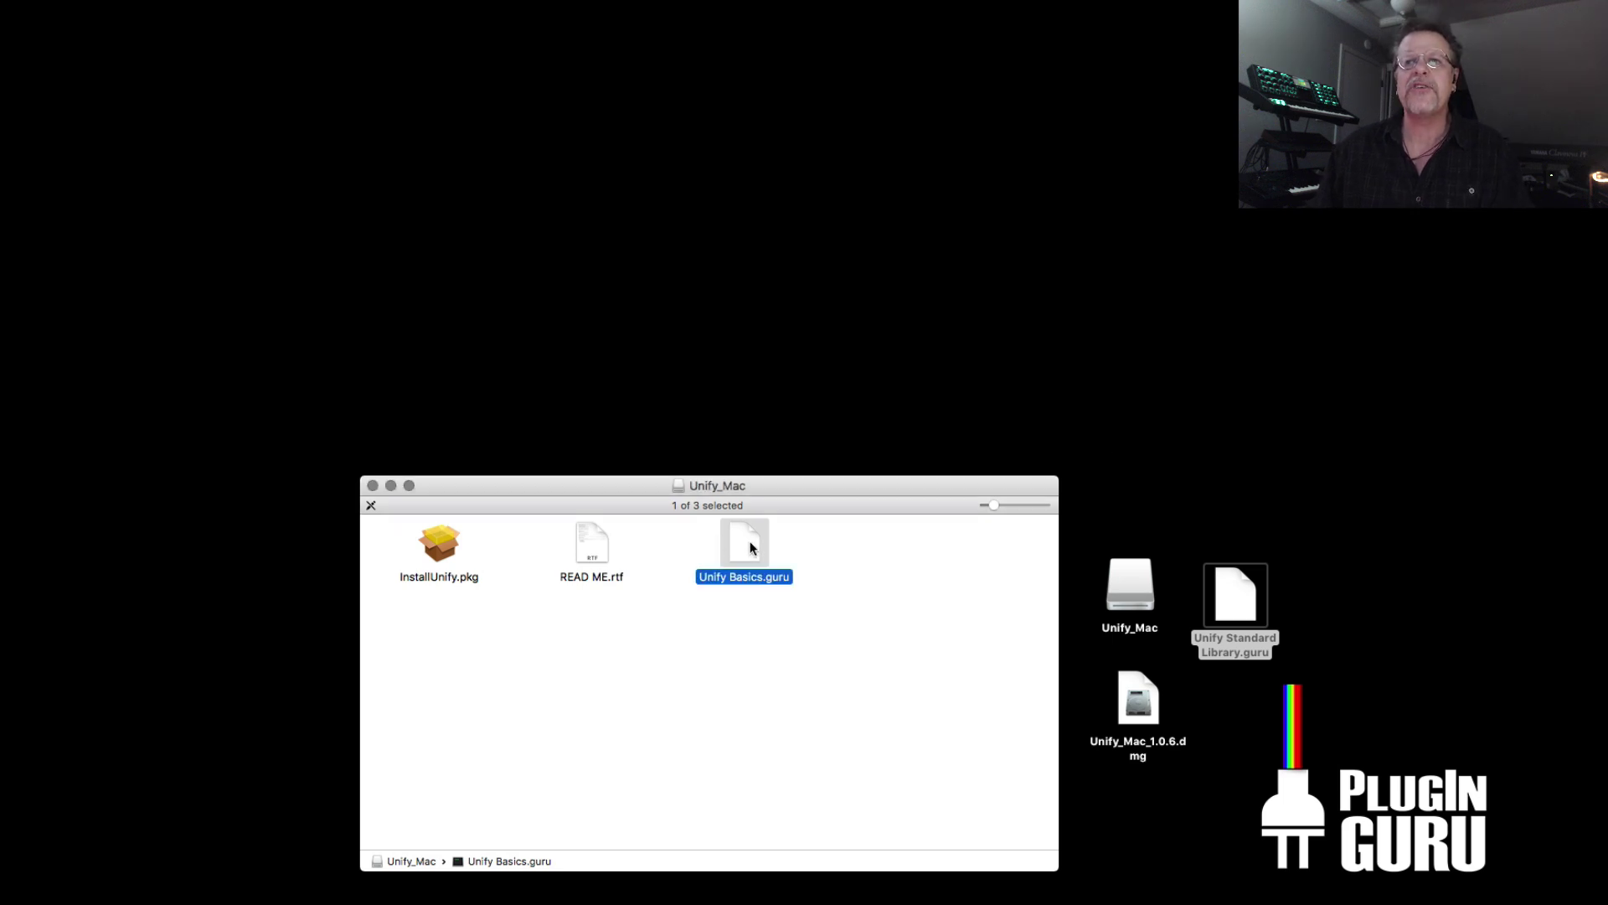
{"action": "left_click", "coordinate": [373, 486]}
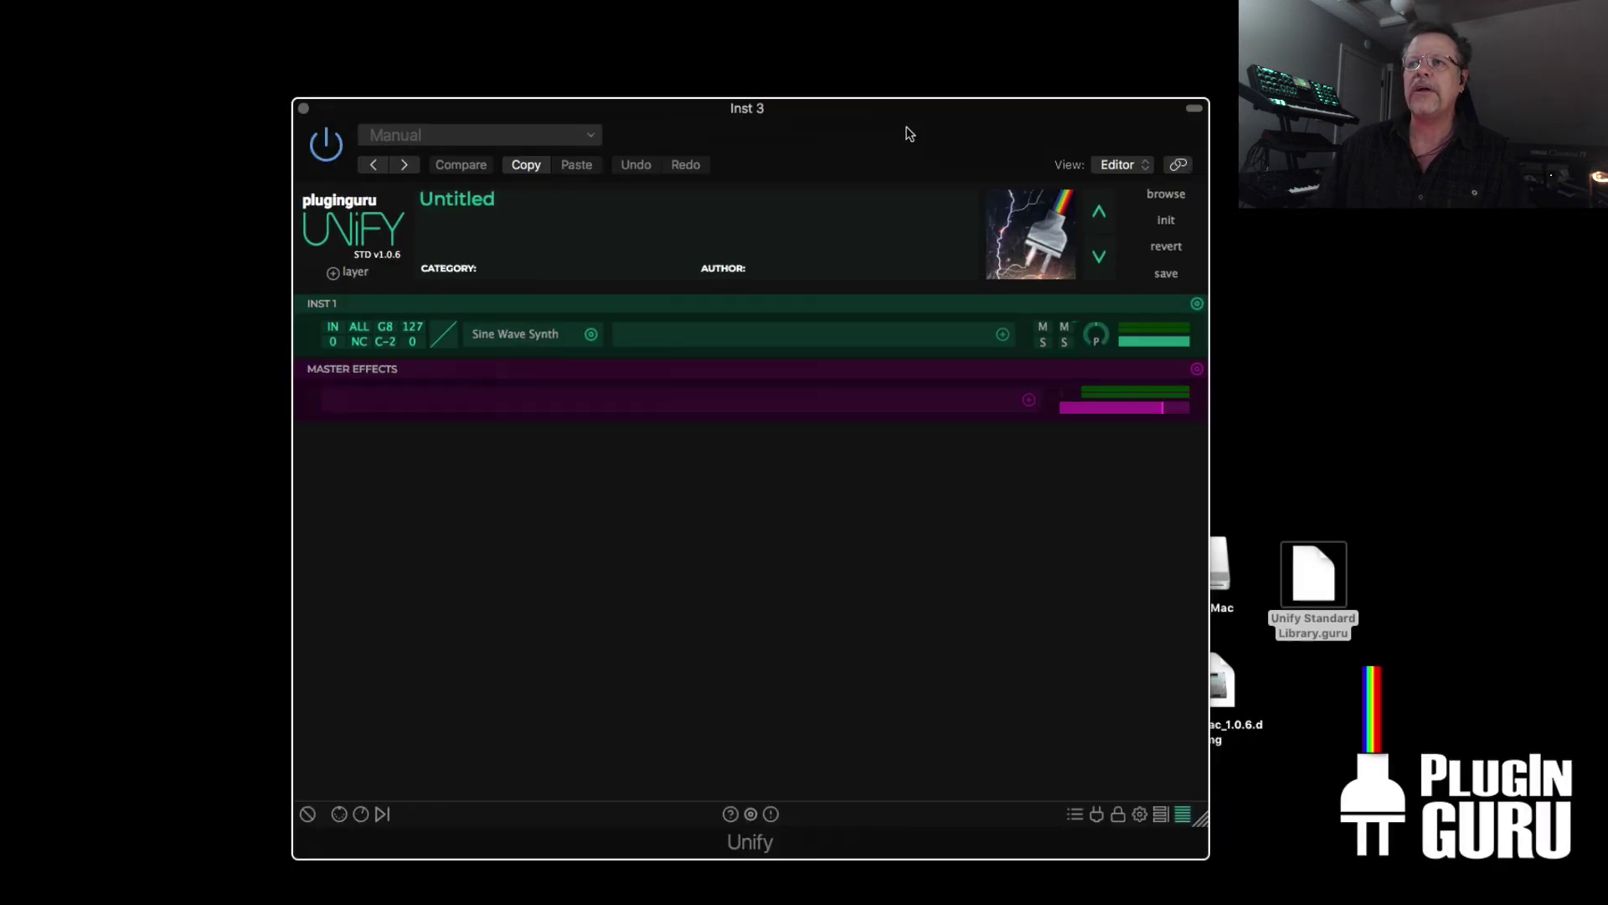
- In the Unify plug-in window on Inst 3, load BASS - Airwave Dance 09, followed by BASS - GOD MODE
{"action": "left_click_drag", "start_coordinate": [909, 134], "coordinate": [668, 100]}
{"action": "left_click", "coordinate": [888, 163]}
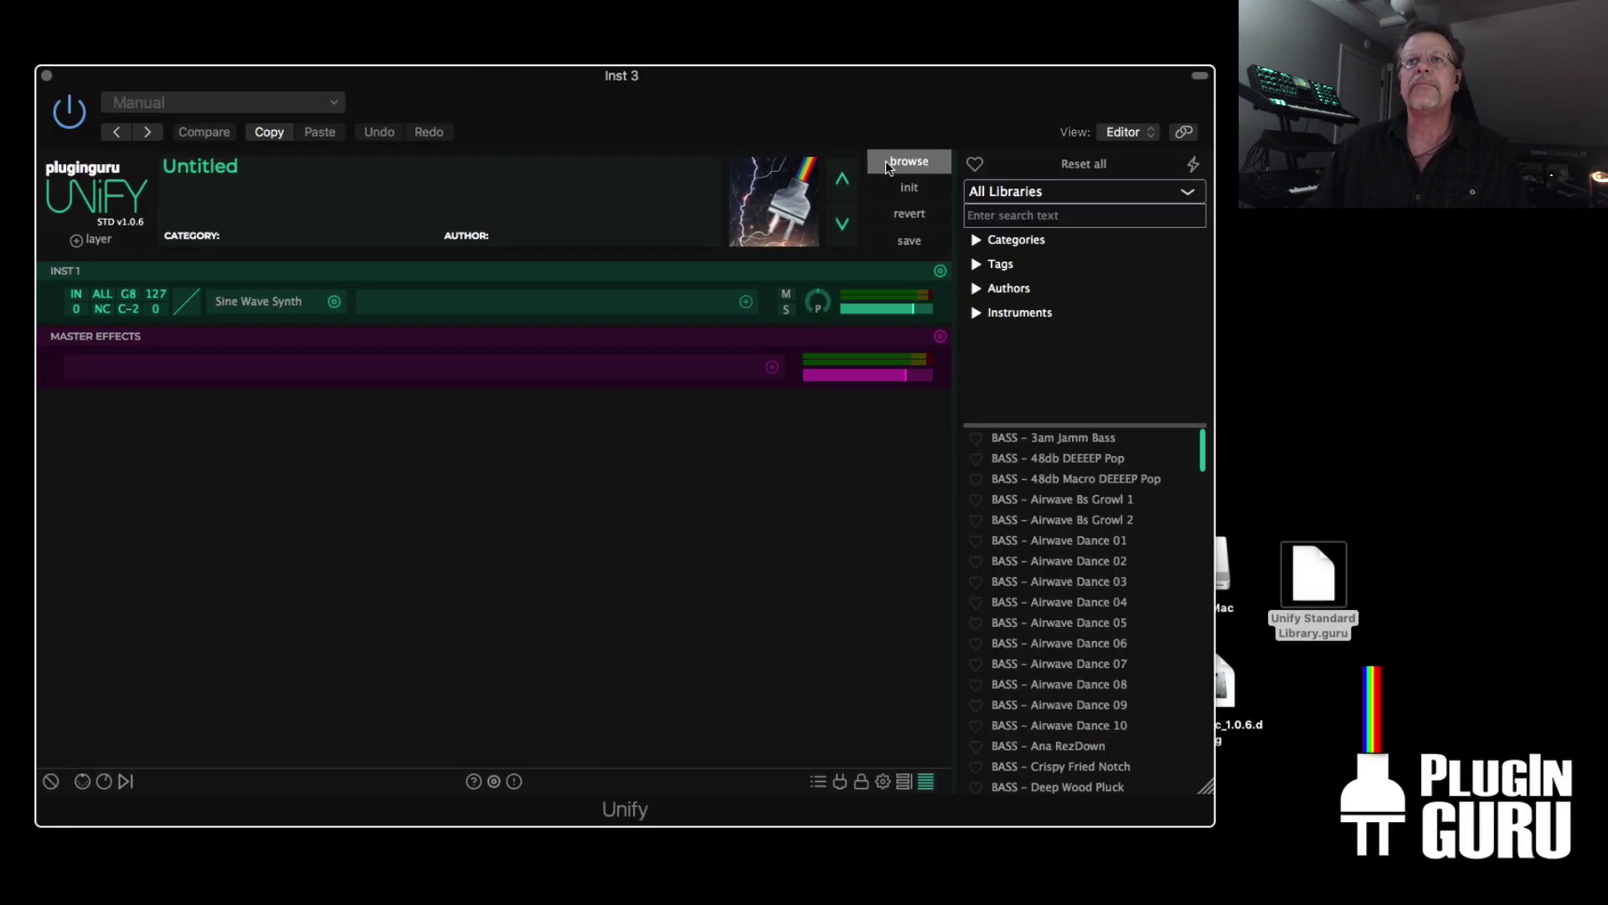
{"action": "scroll", "coordinate": [1097, 586], "scroll_direction": "down", "scroll_amount": 4}
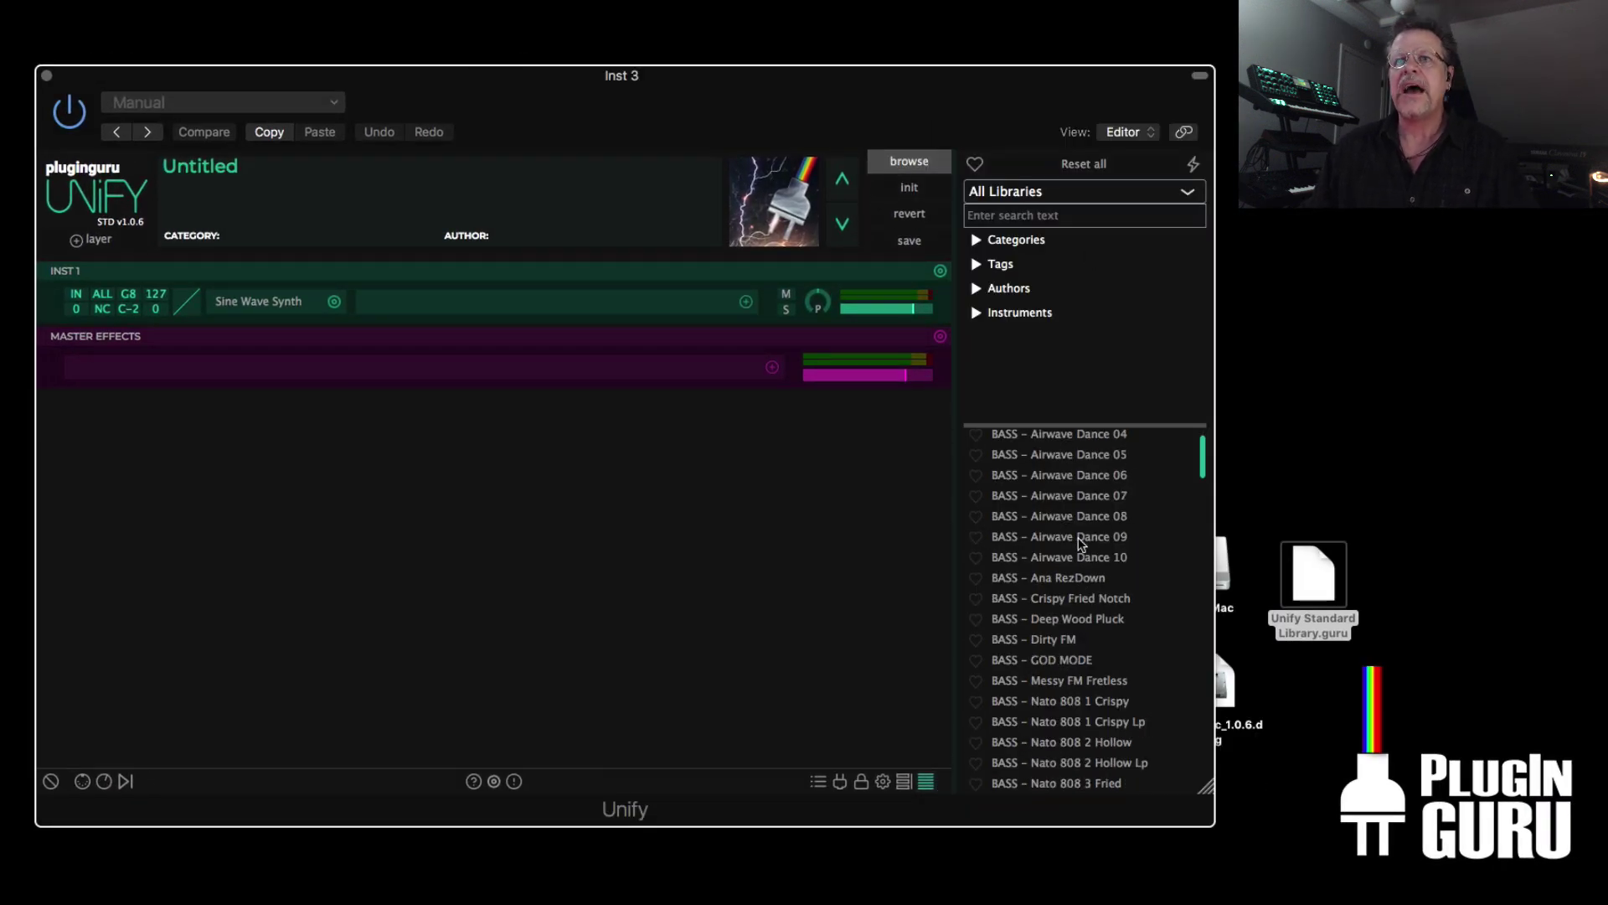
{"action": "left_click", "coordinate": [1078, 539]}
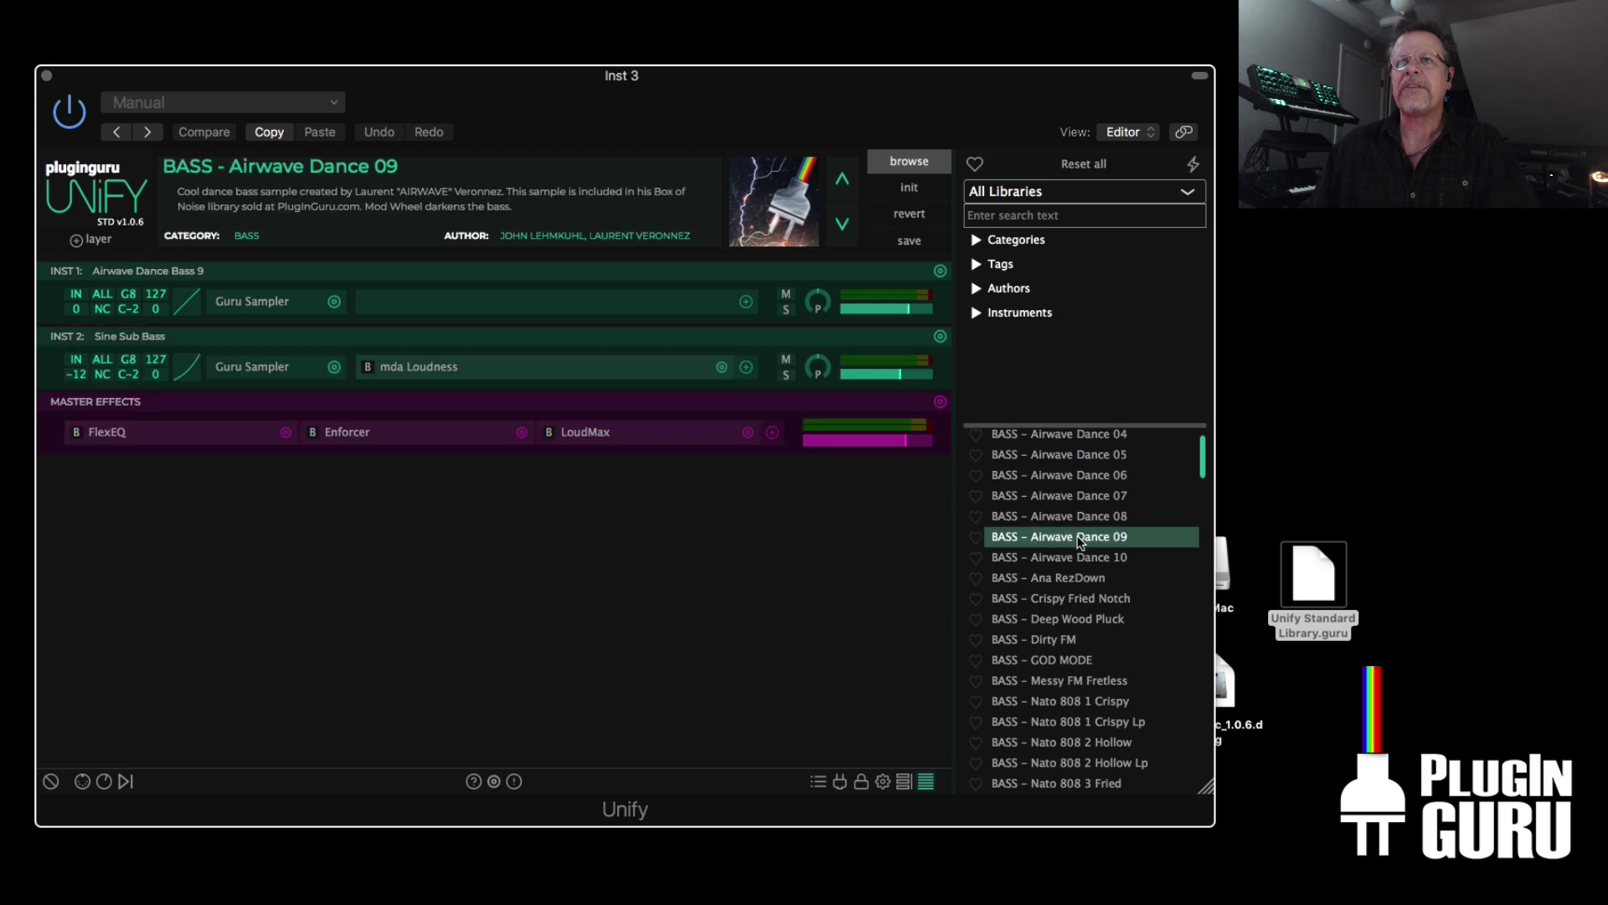
{"action": "left_click", "coordinate": [1089, 652]}
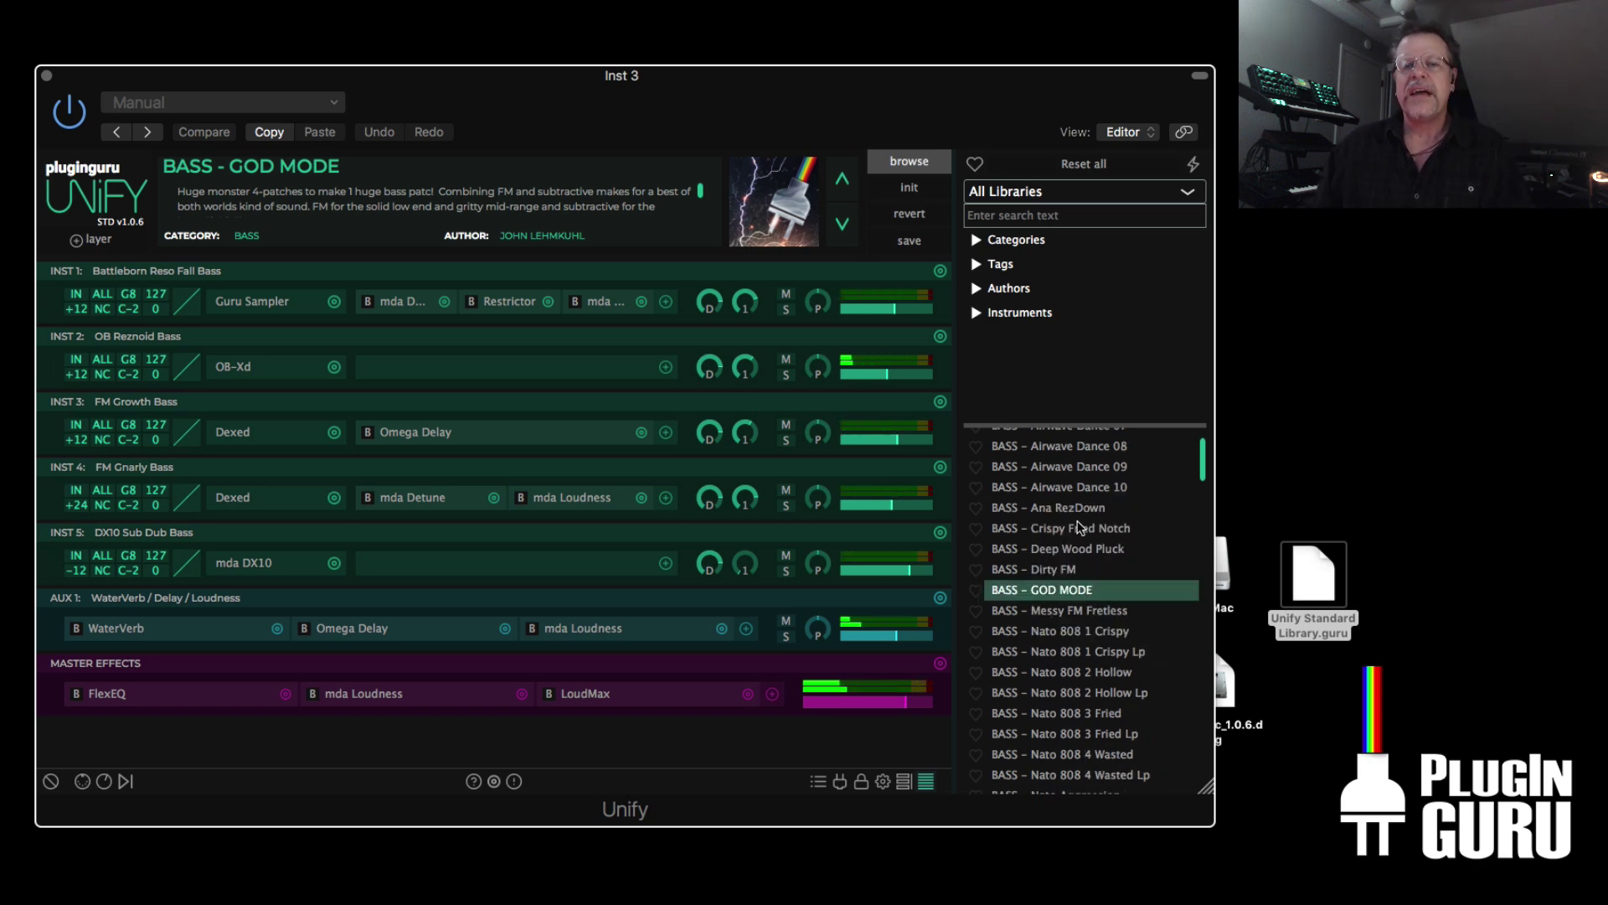
- Rebuild the patch database from the plug-in's patch browser and again from the Unify settings
{"action": "left_click", "coordinate": [1193, 165]}
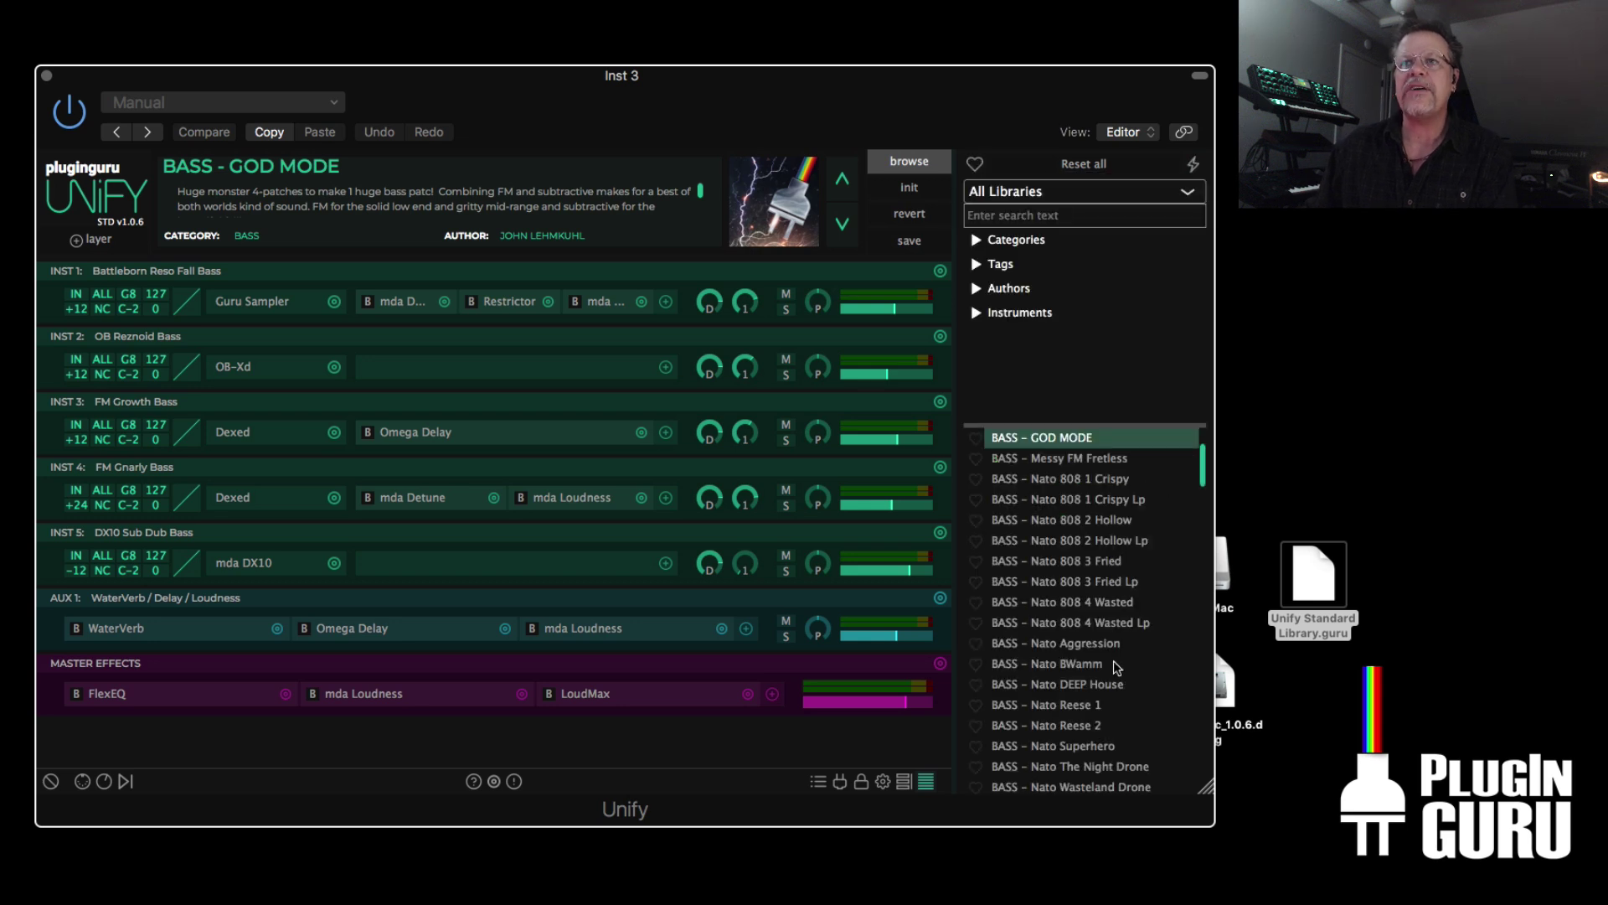
{"action": "scroll", "coordinate": [1113, 660], "scroll_direction": "down", "scroll_amount": 10}
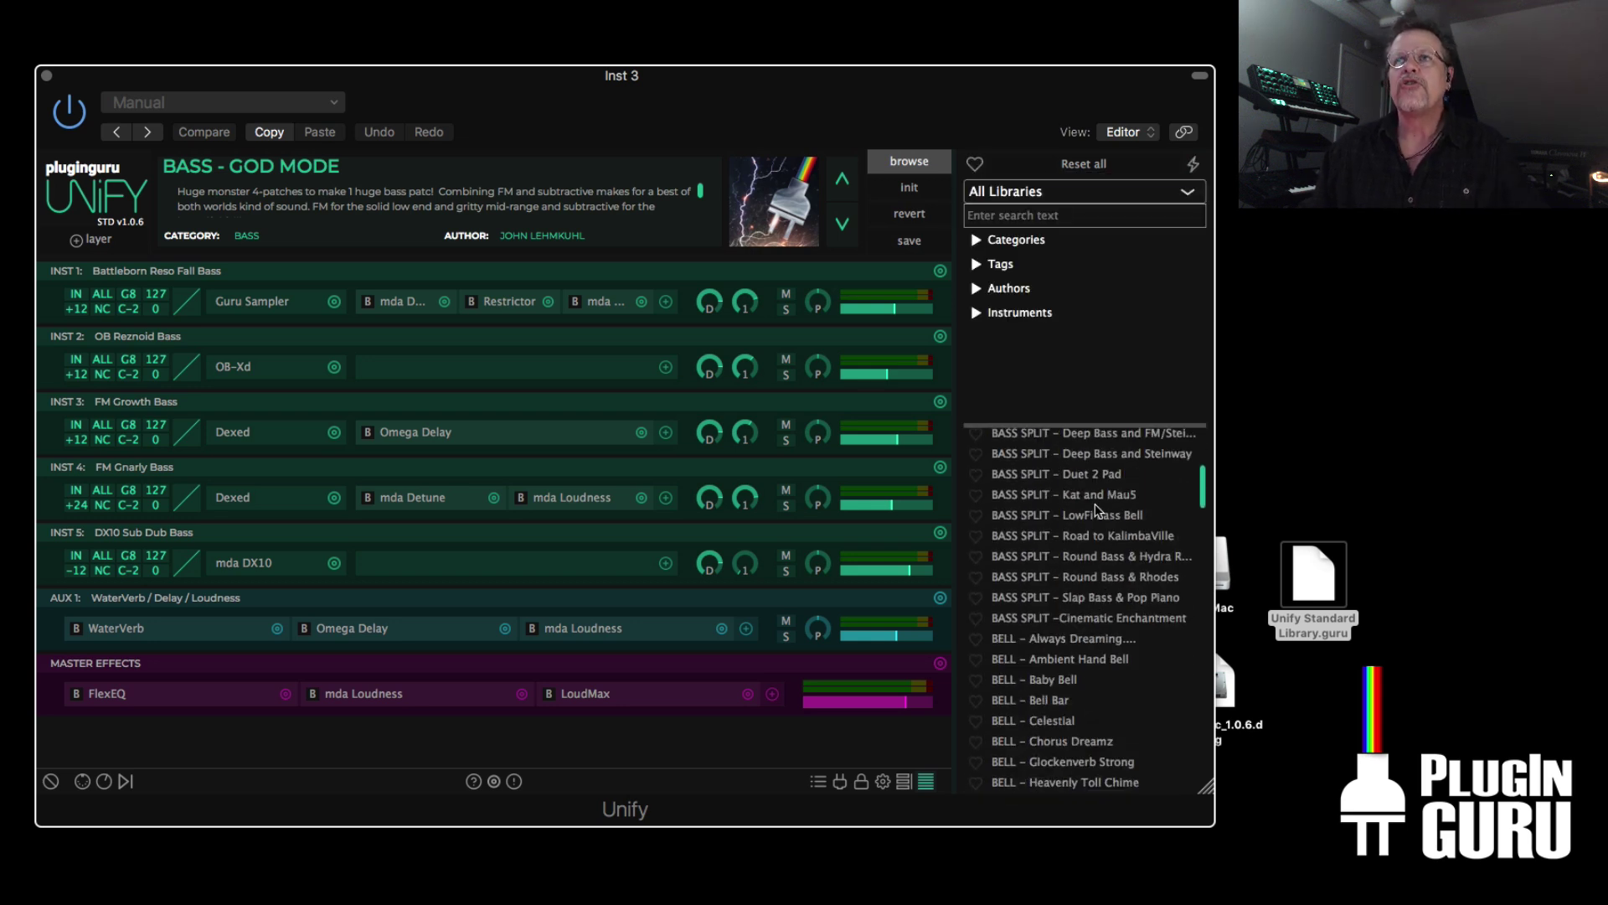
{"action": "left_click", "coordinate": [494, 782]}
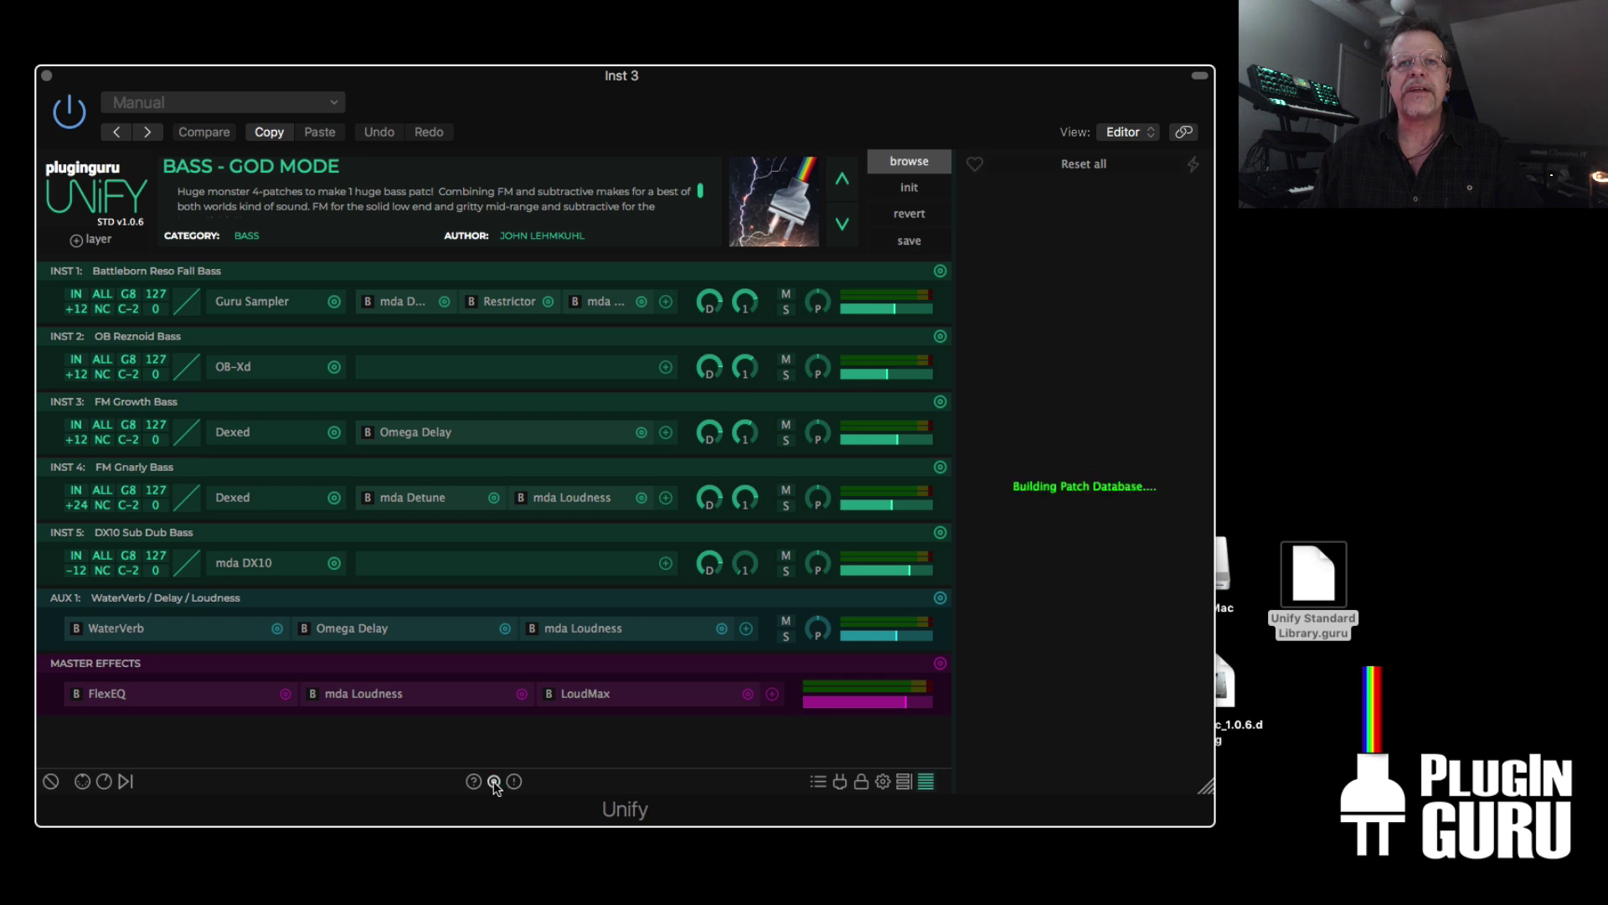
{"action": "left_click", "coordinate": [882, 782]}
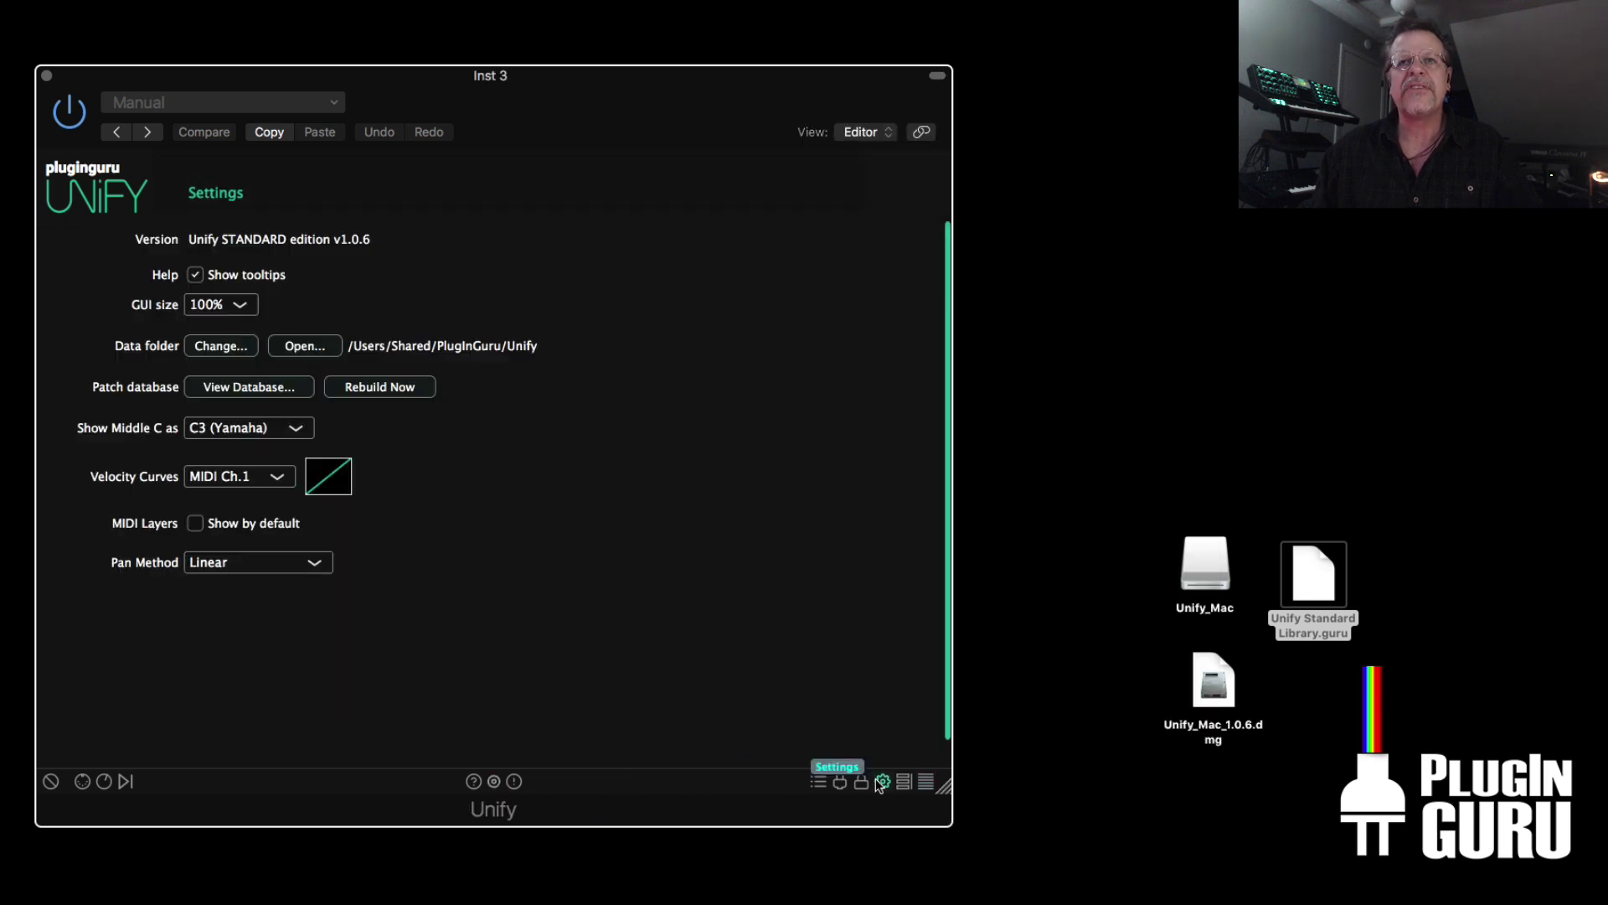
{"action": "left_click", "coordinate": [388, 385]}
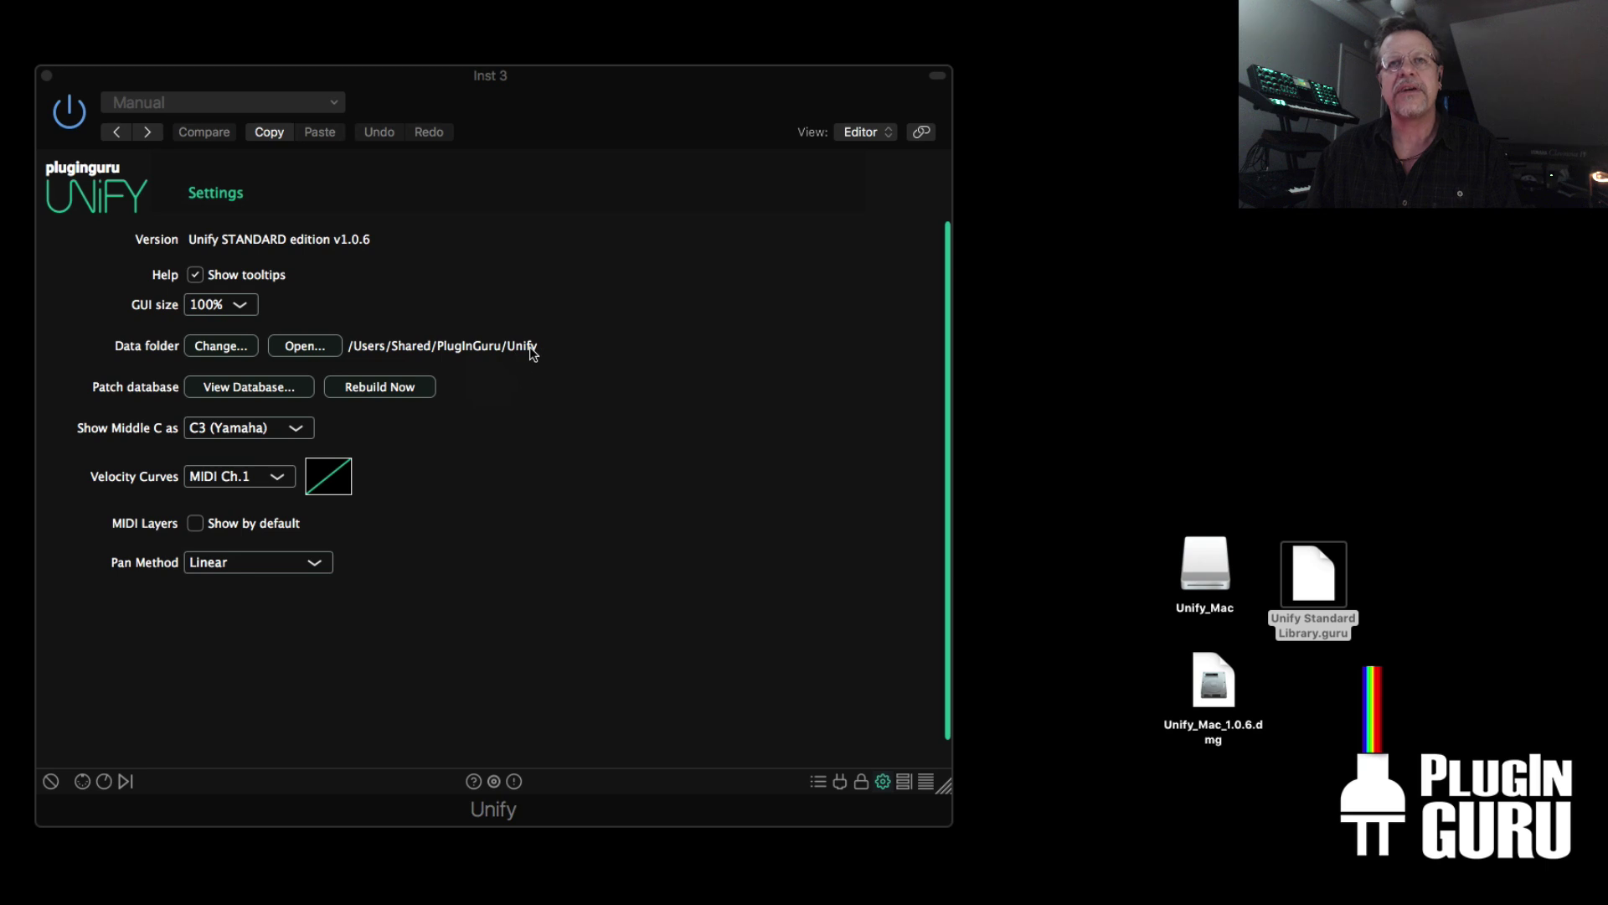
- Open Unify's data folder in Finder from the settings and check the folder's parent path
{"action": "left_click", "coordinate": [318, 350]}
{"action": "left_click_drag", "start_coordinate": [583, 34], "coordinate": [396, 268]}
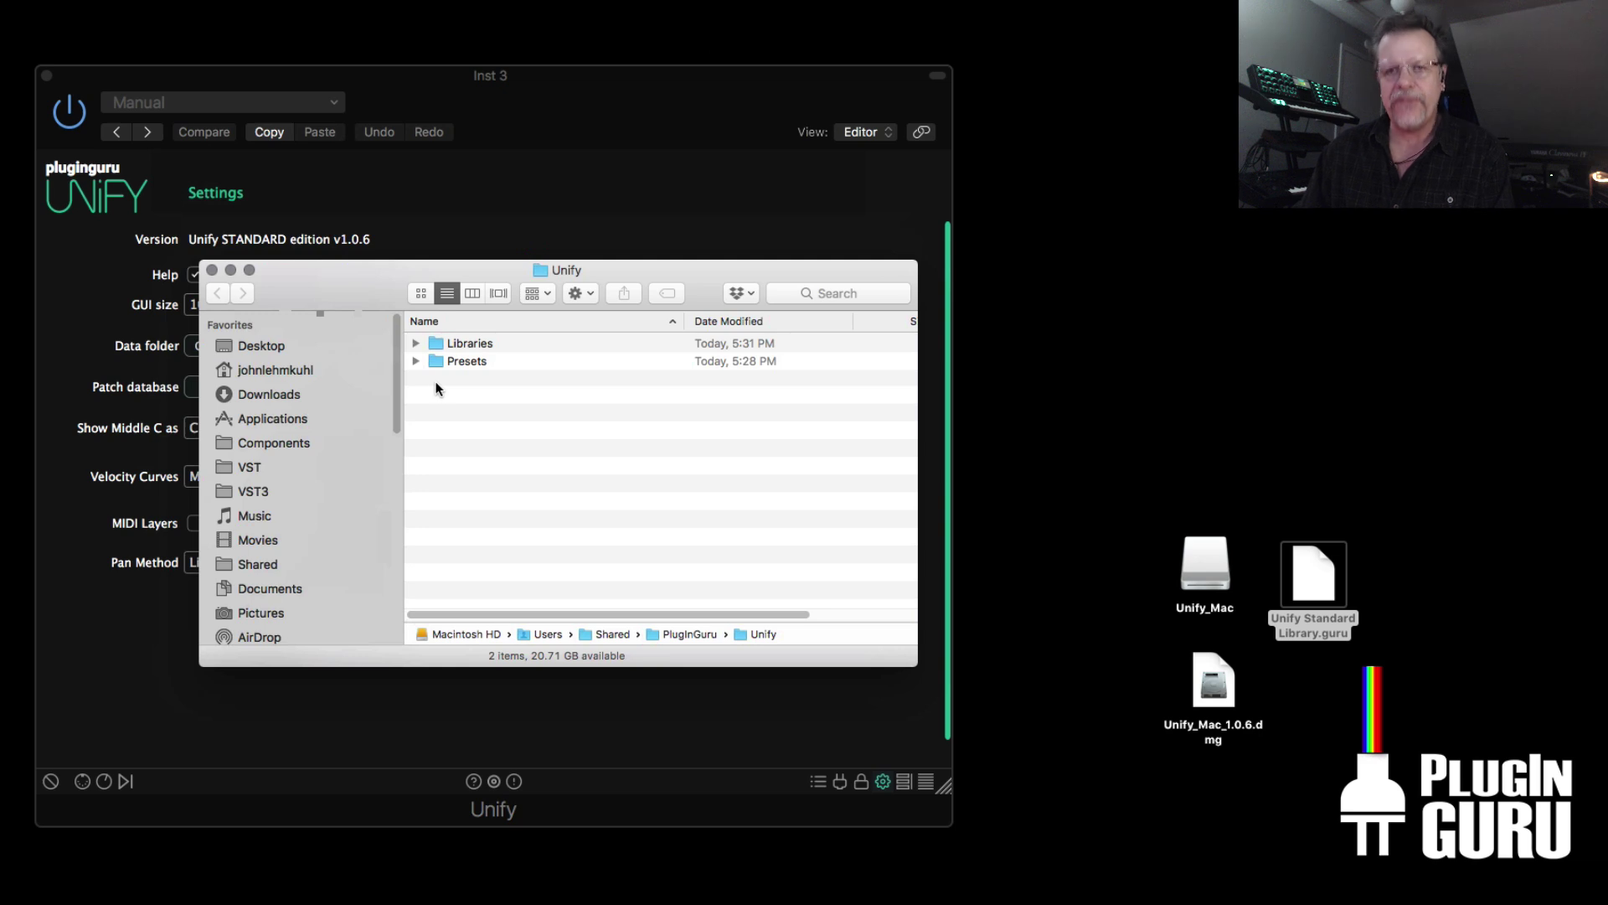
{"action": "left_click", "coordinate": [575, 270], "text": "super"}
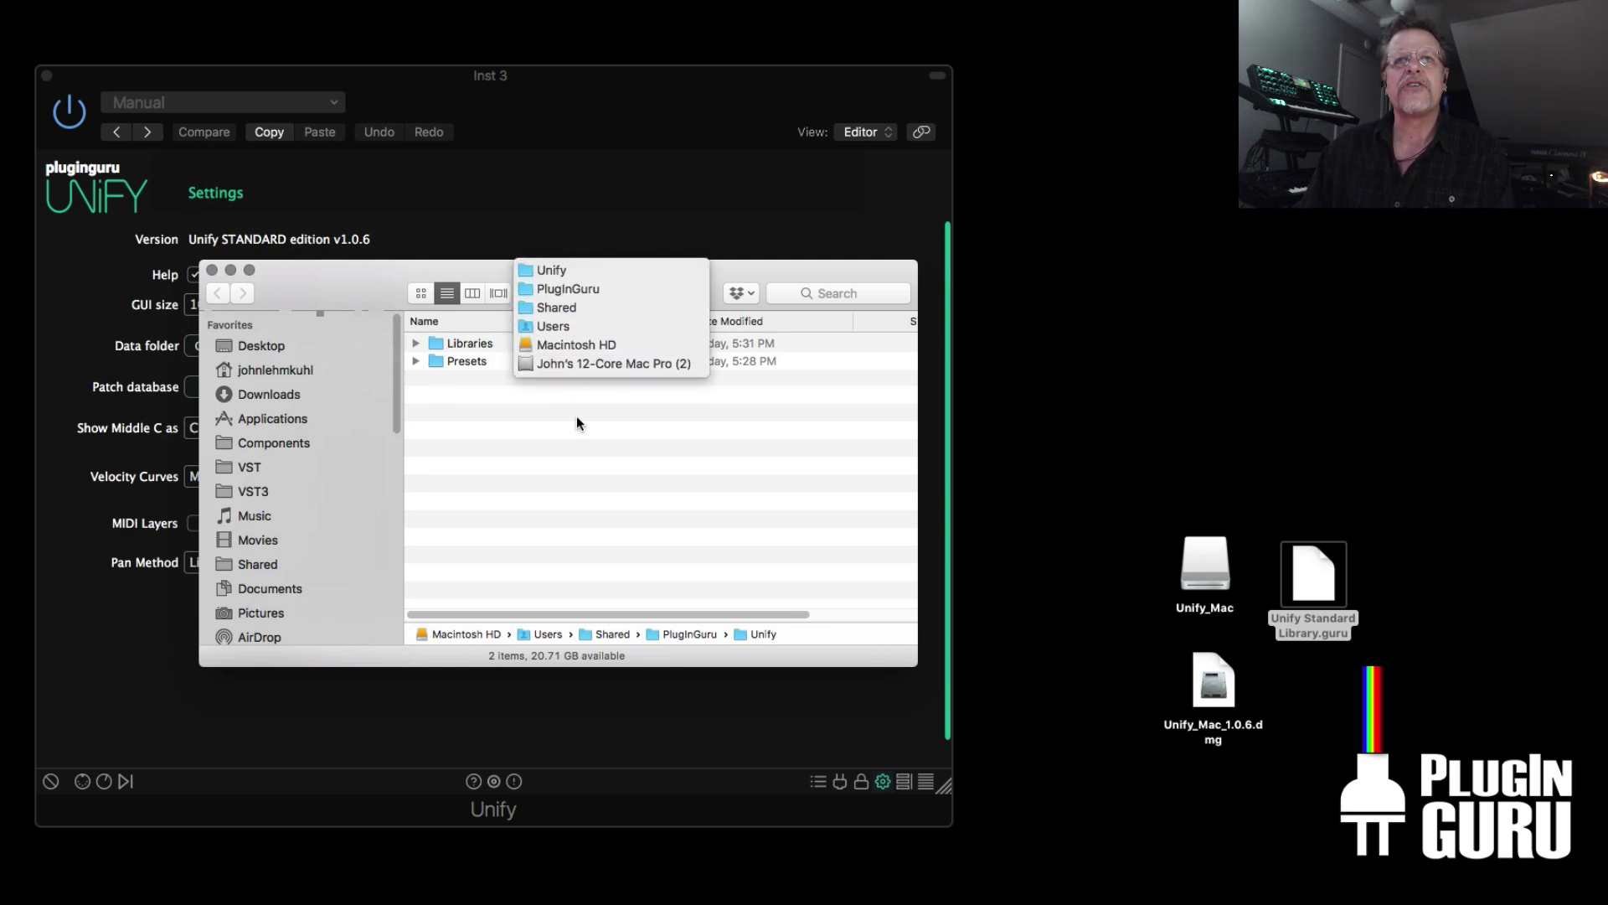
{"action": "left_click", "coordinate": [561, 540]}
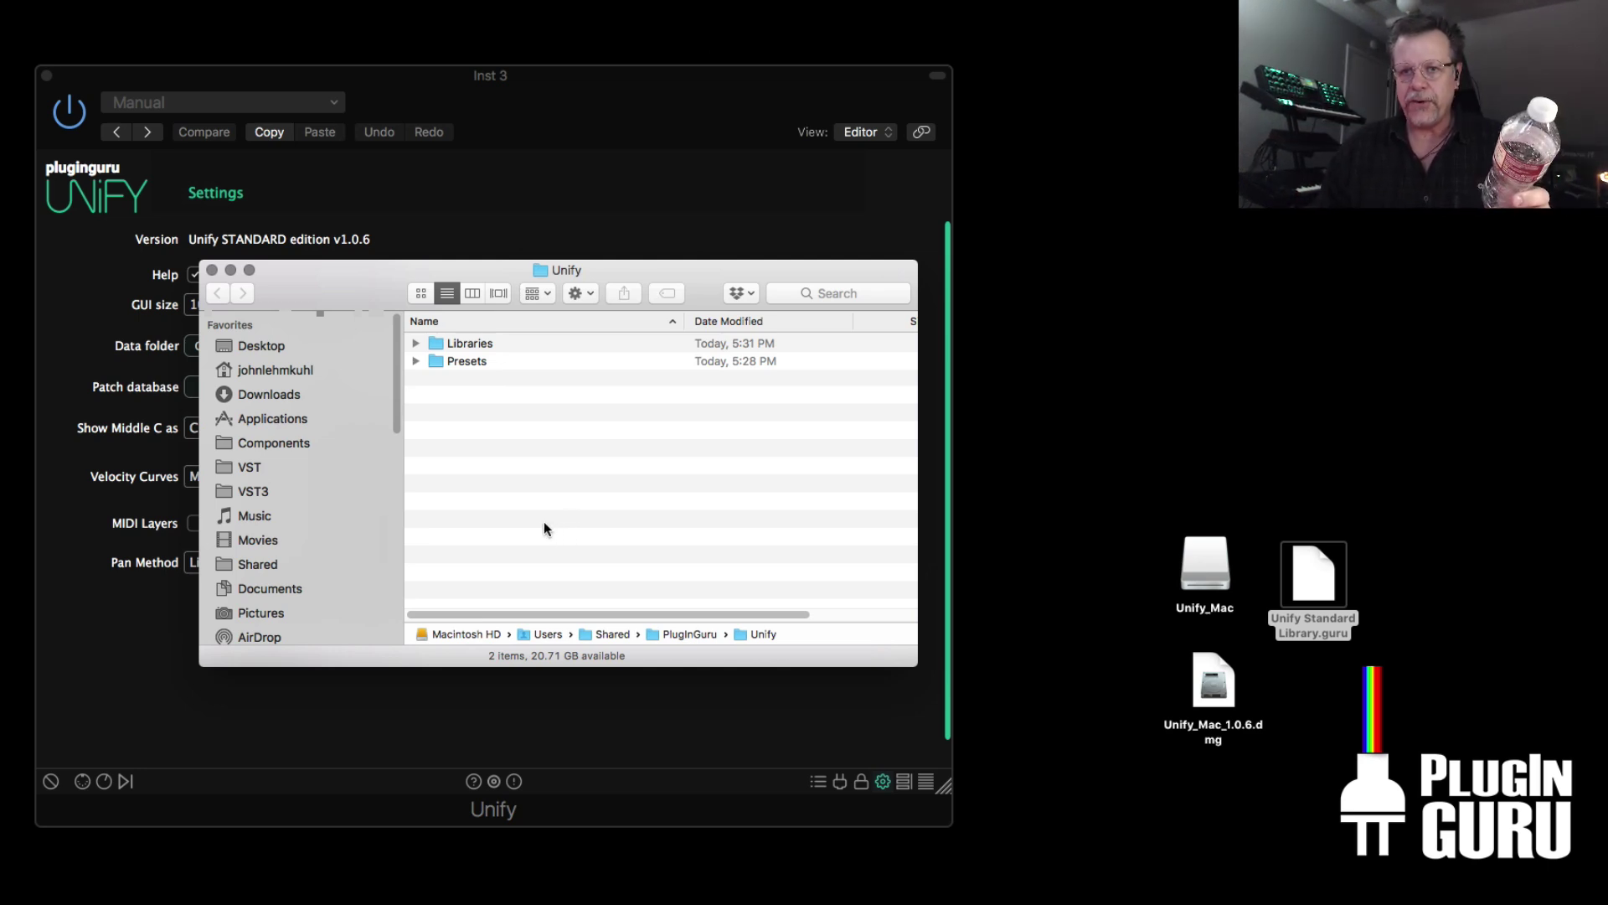
- Point out the Libraries and Presets folders inside the Unify data folder, then close the Finder window
{"action": "left_click", "coordinate": [432, 345]}
{"action": "left_click", "coordinate": [434, 361]}
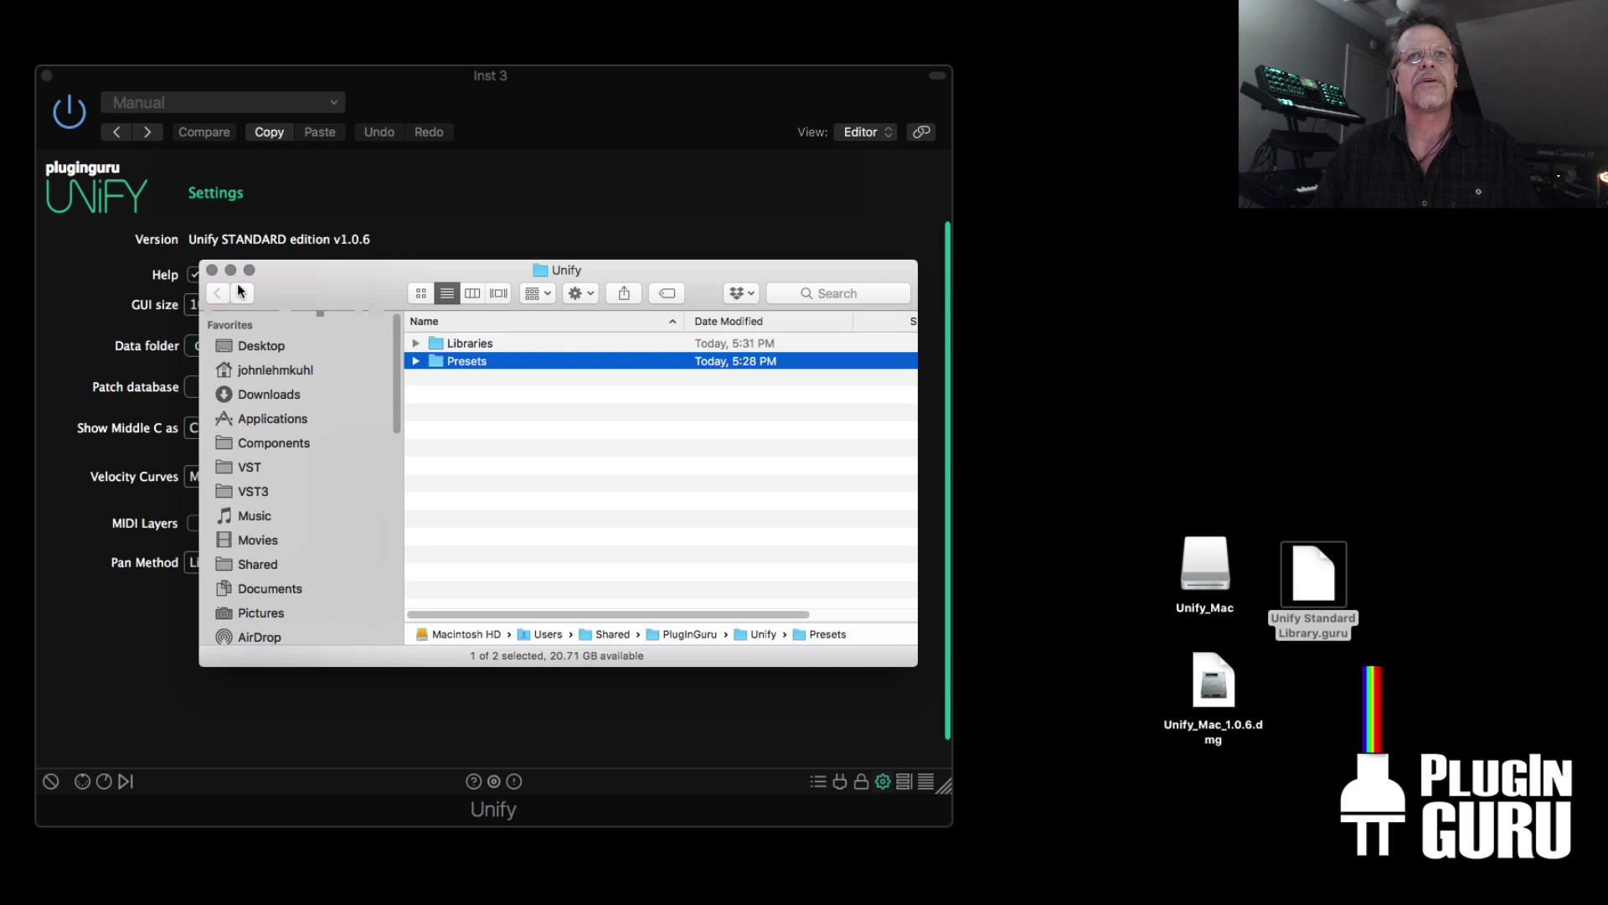
{"action": "left_click", "coordinate": [212, 270]}
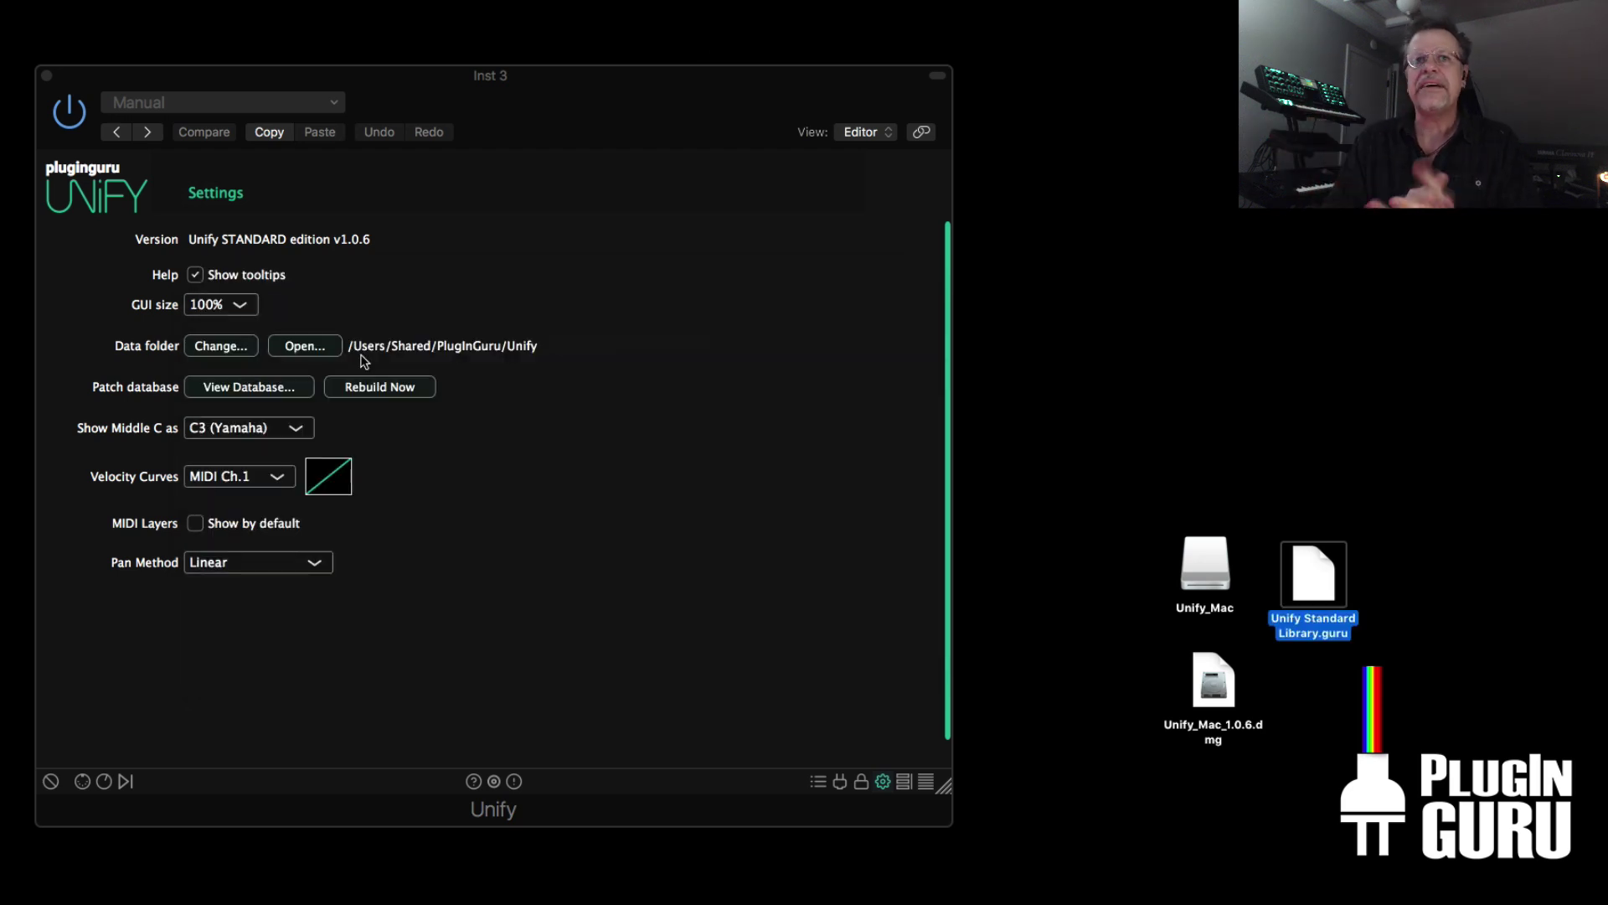
- Leave the Unify settings and load the patch BASS SPLIT - Deep Bass and FM/Steinway from the patch browser
{"action": "left_click", "coordinate": [883, 780]}
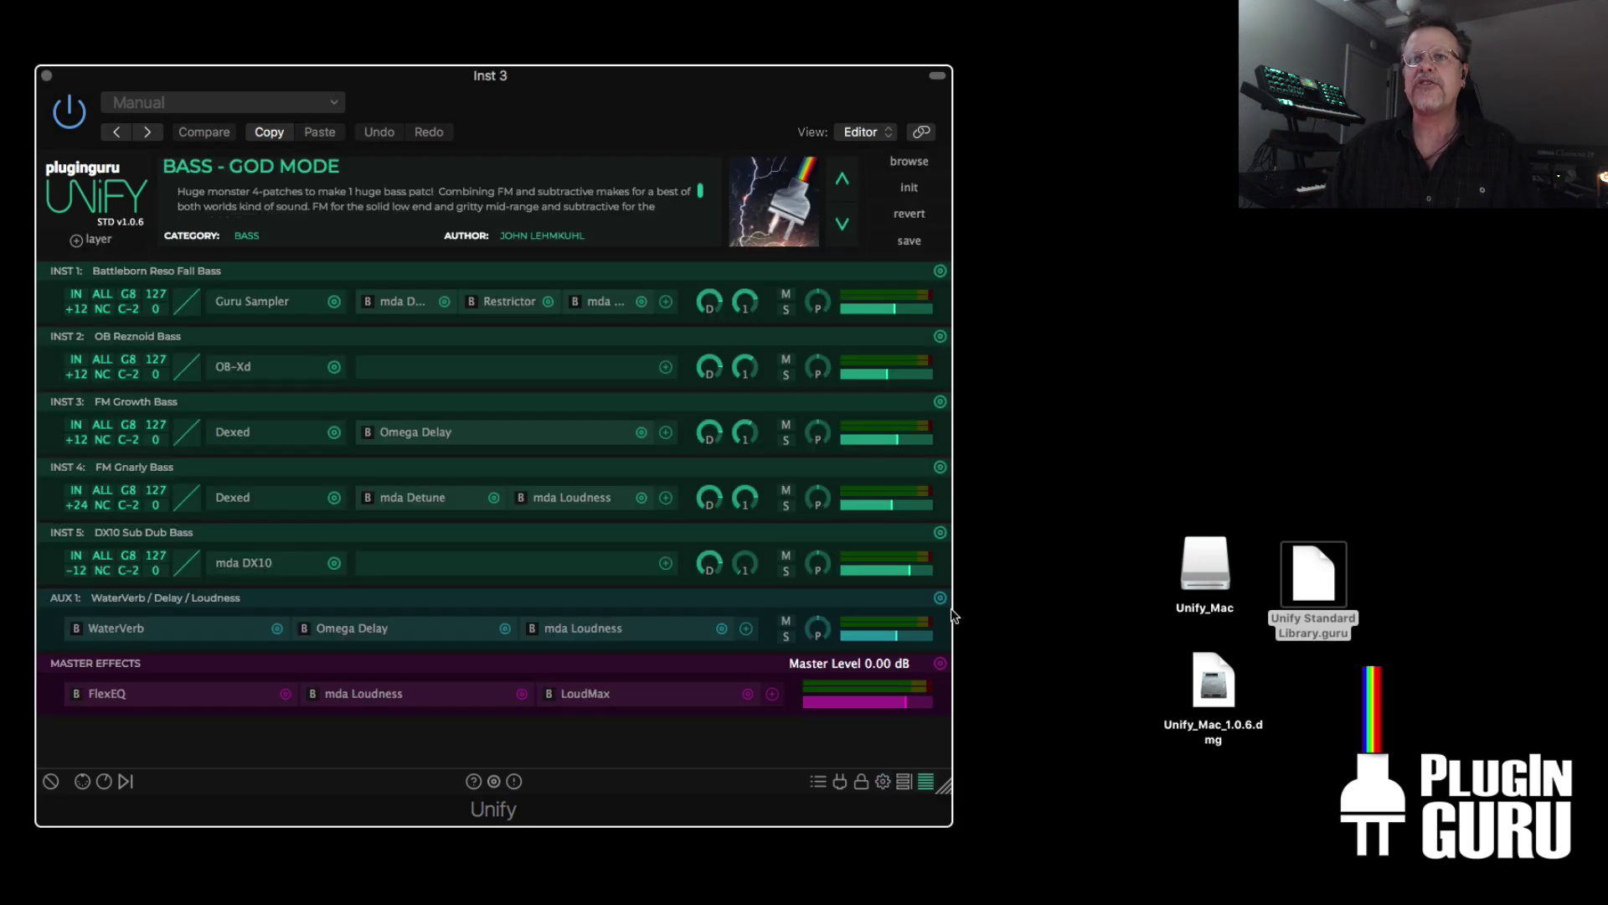
{"action": "left_click", "coordinate": [909, 161]}
{"action": "scroll", "coordinate": [1104, 670], "scroll_direction": "down", "scroll_amount": 10}
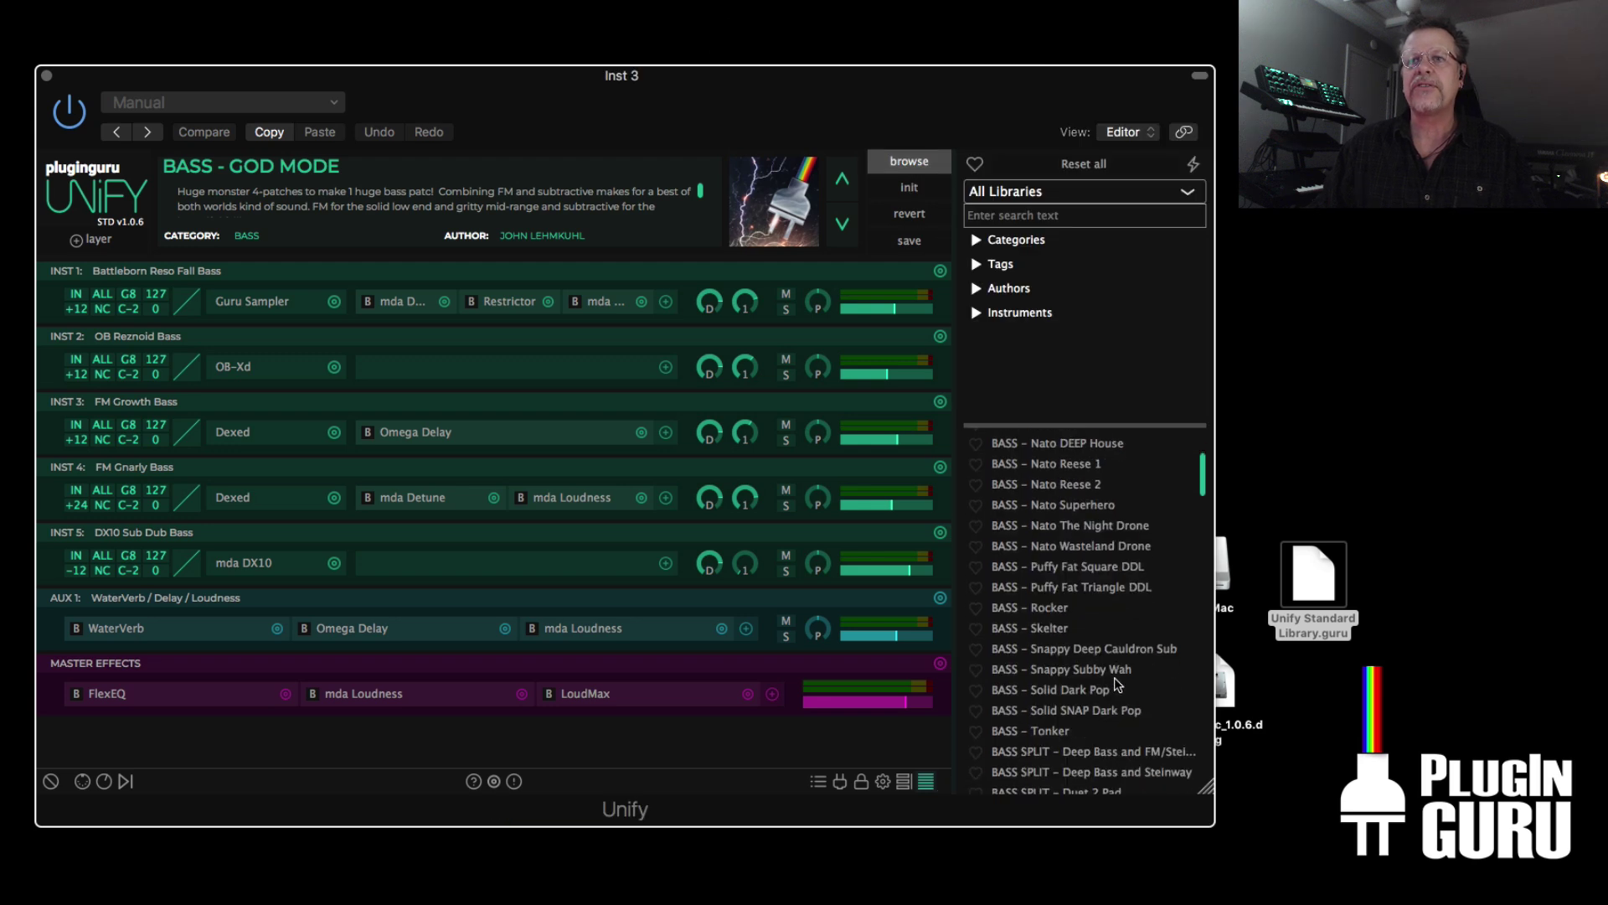
{"action": "left_click", "coordinate": [1104, 526]}
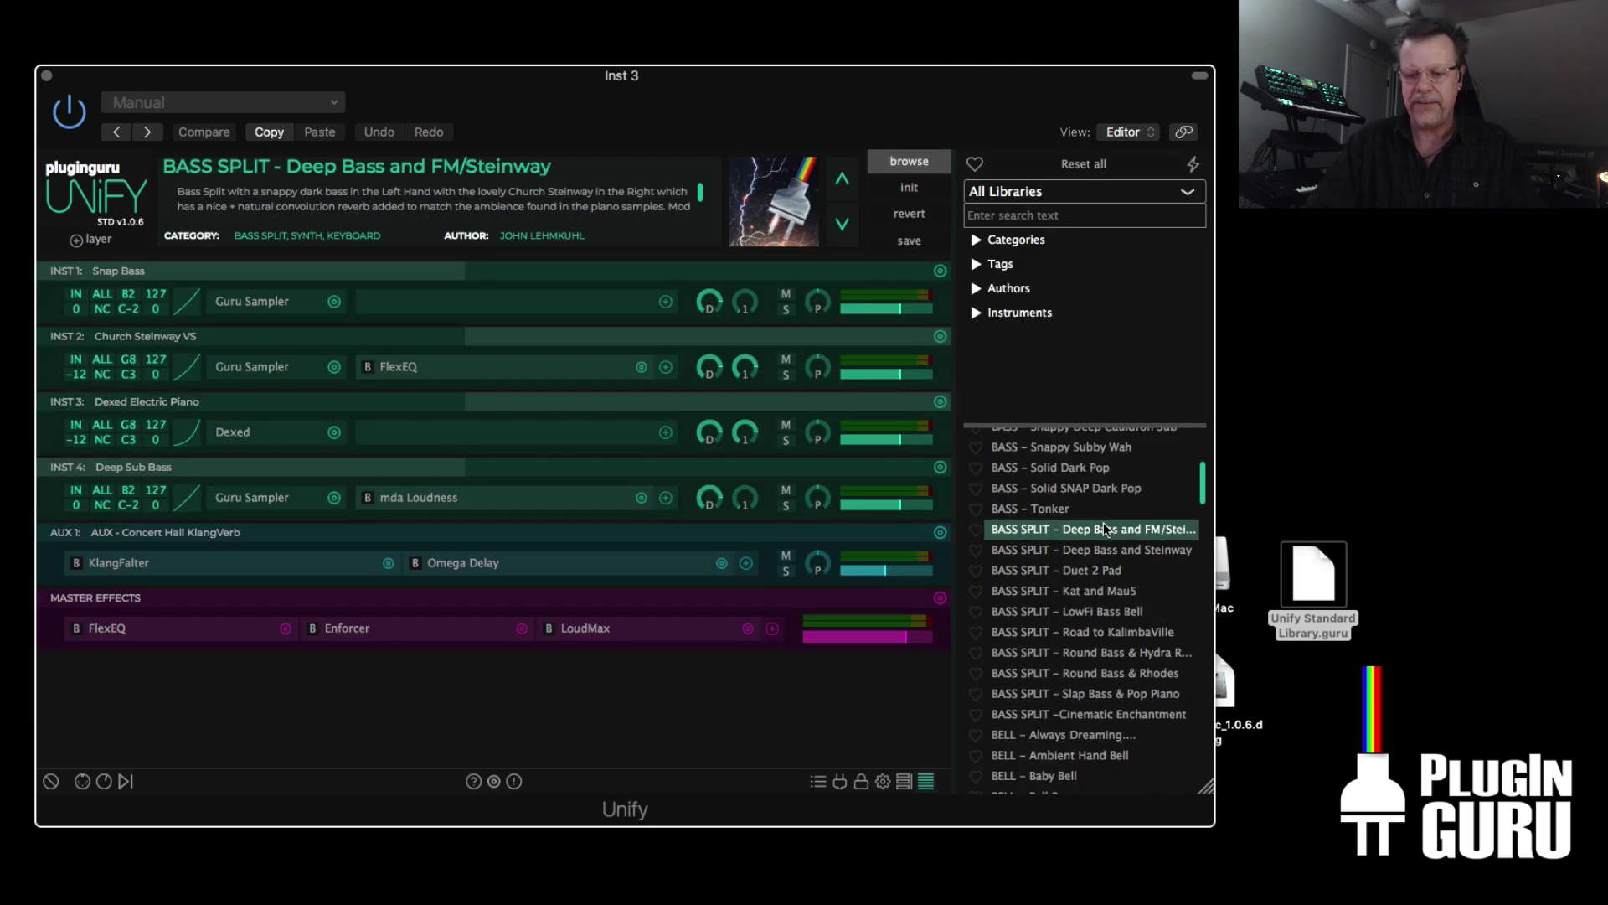